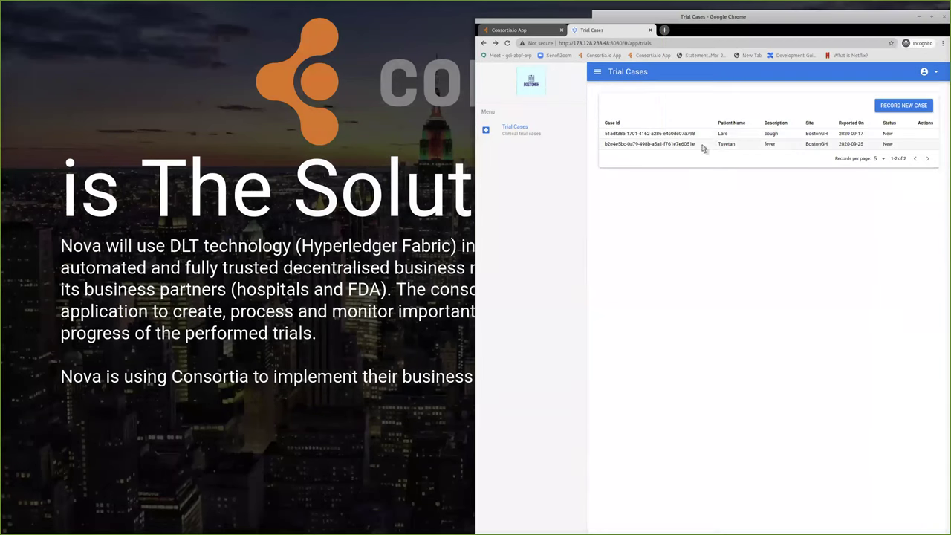
- Highlight the fever case's name, date and New status, then bring the Consortia.io window forward
{"action": "double_click", "coordinate": [725, 145]}
{"action": "left_click_drag", "start_coordinate": [884, 143], "coordinate": [773, 144]}
{"action": "left_click", "coordinate": [773, 144]}
{"action": "left_click_drag", "start_coordinate": [838, 144], "coordinate": [888, 147]}
{"action": "left_click", "coordinate": [886, 147]}
{"action": "key", "text": "alt+Tab"}
{"action": "left_click_drag", "start_coordinate": [339, 76], "coordinate": [456, 4]}
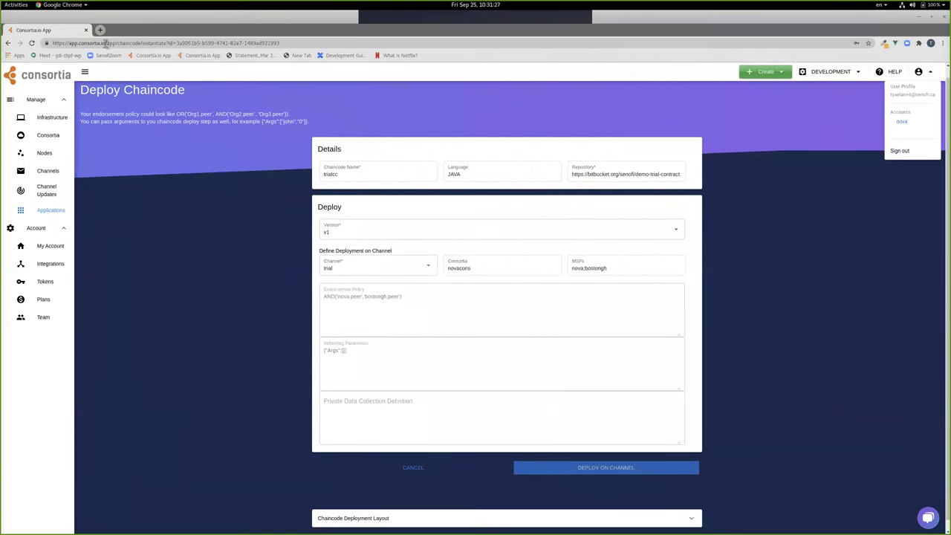
- Open the nova-web endpoint's host address on port 8080 in a new browser tab
{"action": "left_click", "coordinate": [51, 210]}
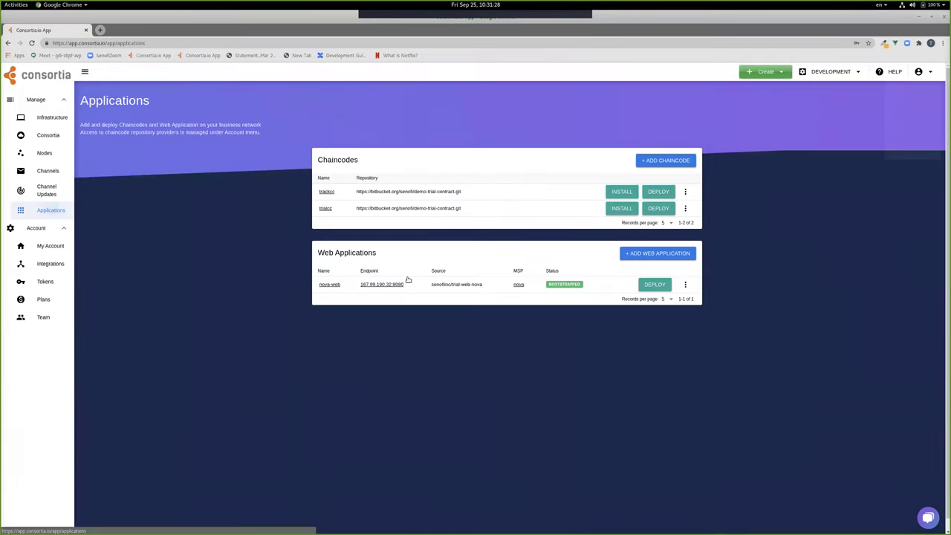
{"action": "left_click", "coordinate": [360, 284]}
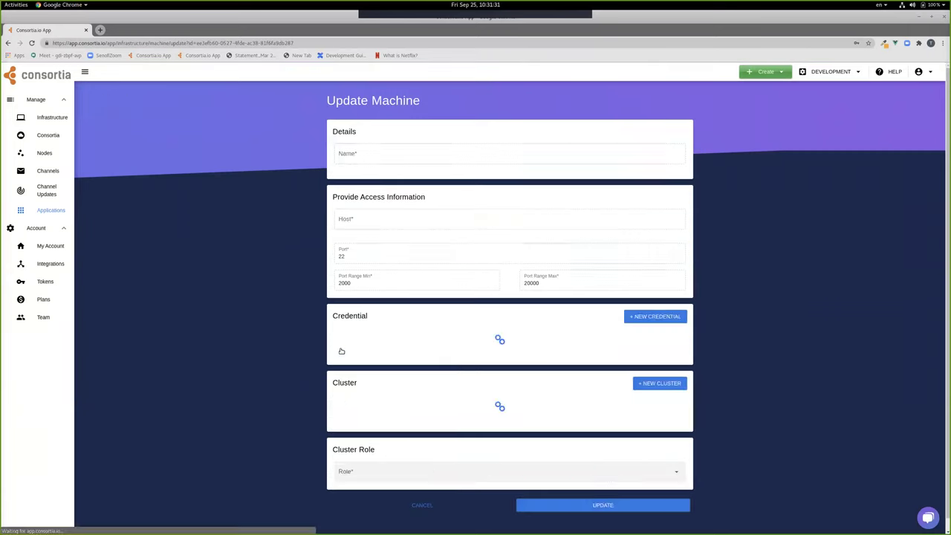
{"action": "double_click", "coordinate": [358, 221]}
{"action": "key", "text": "ctrl+c"}
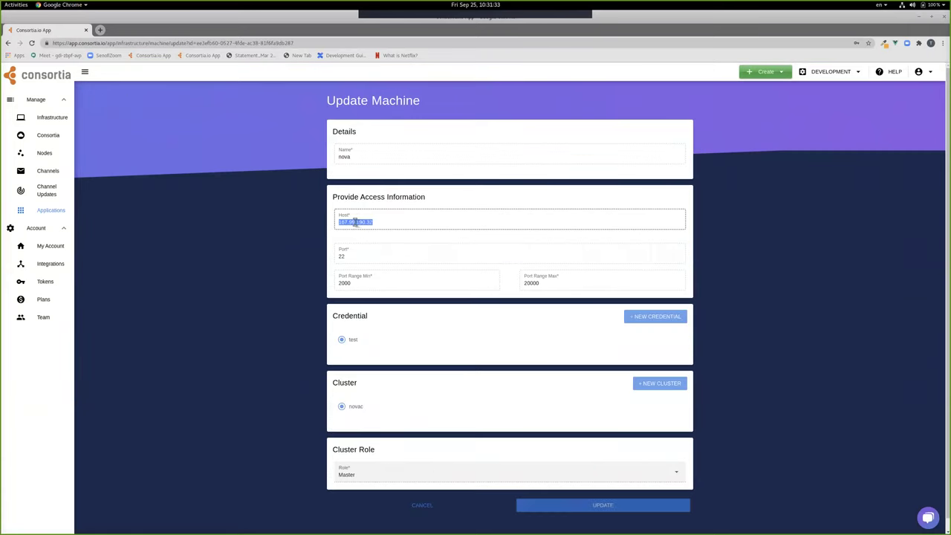
{"action": "left_click", "coordinate": [100, 29]}
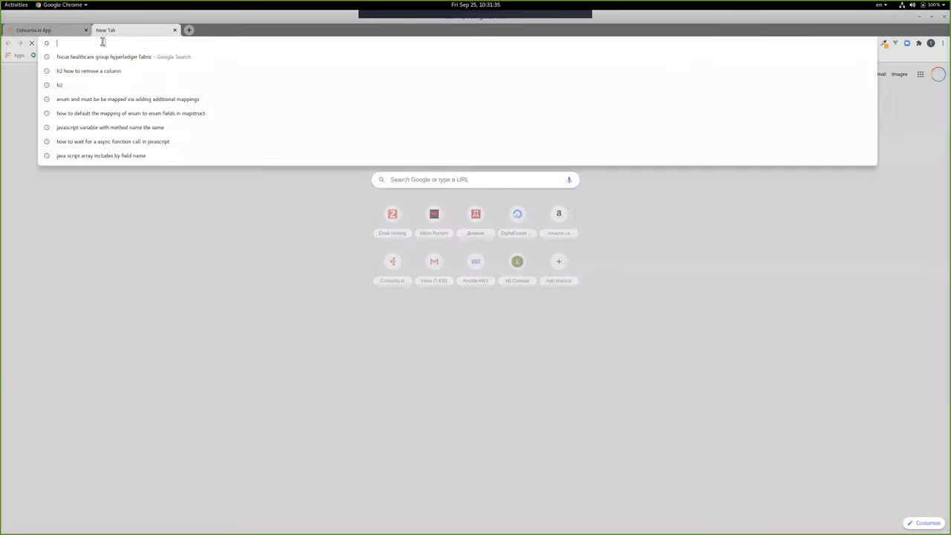
{"action": "key", "text": "ctrl+v"}
{"action": "type", "text": ":8080"}
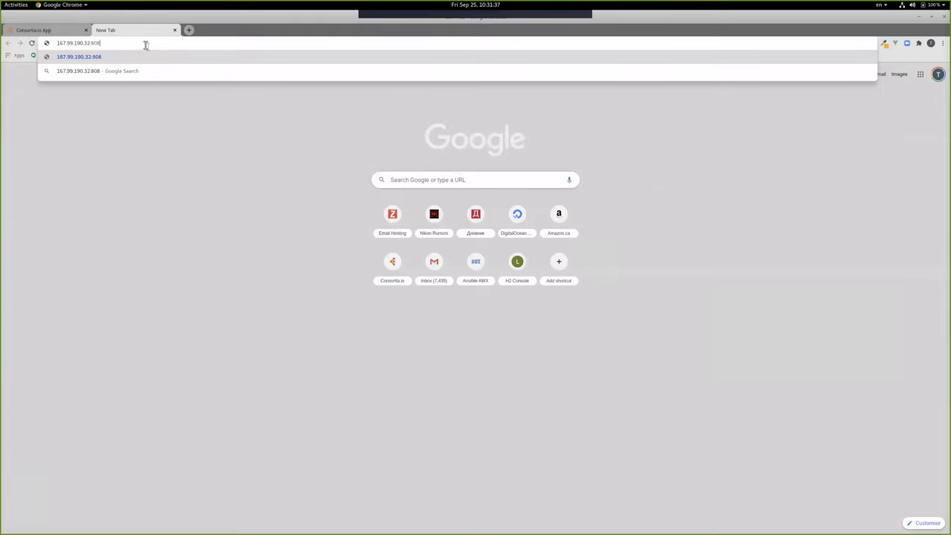
{"action": "key", "text": "Return"}
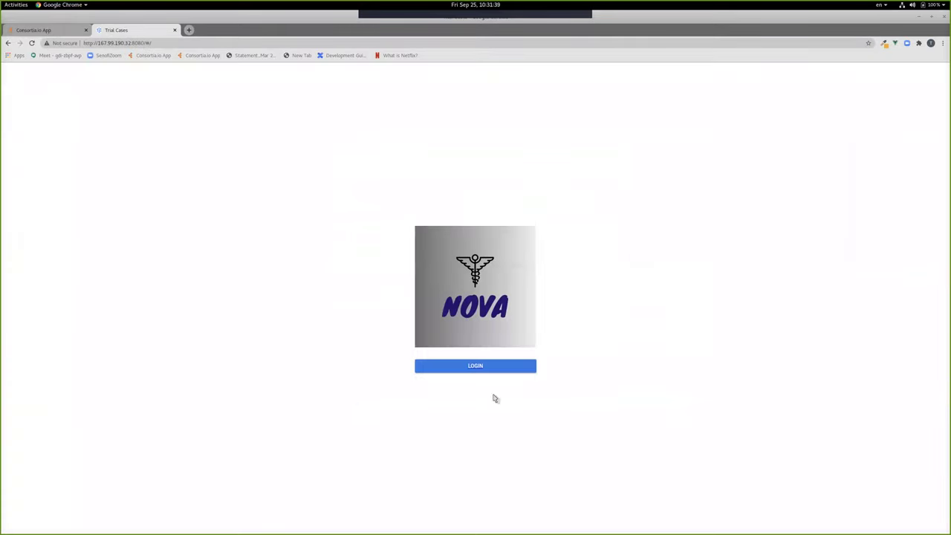
- Sign in to the Nova web app as admin and dismiss the browser's password warning
{"action": "left_click", "coordinate": [476, 371]}
{"action": "left_click", "coordinate": [460, 290]}
{"action": "type", "text": "admin"}
{"action": "key", "text": "Tab"}
{"action": "type", "text": "adm"}
{"action": "key", "text": "Return"}
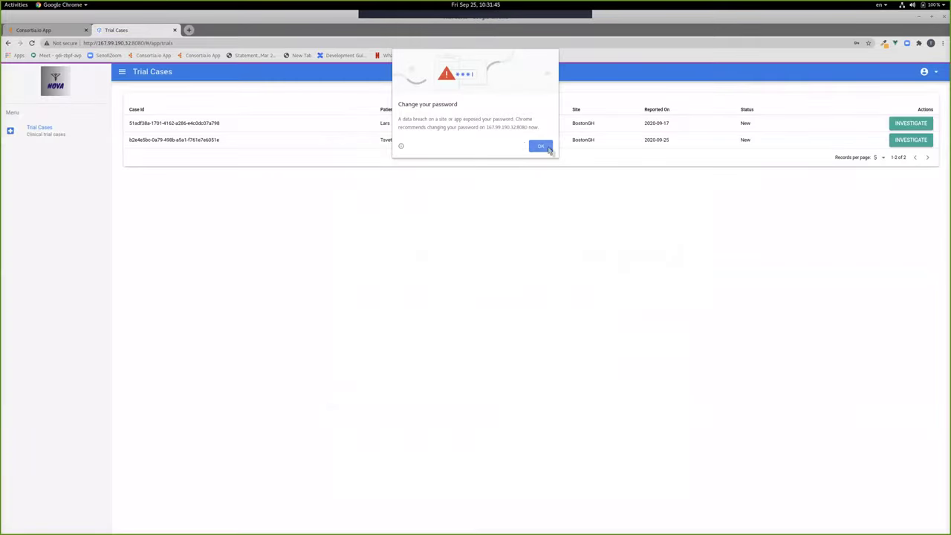
{"action": "left_click", "coordinate": [541, 146]}
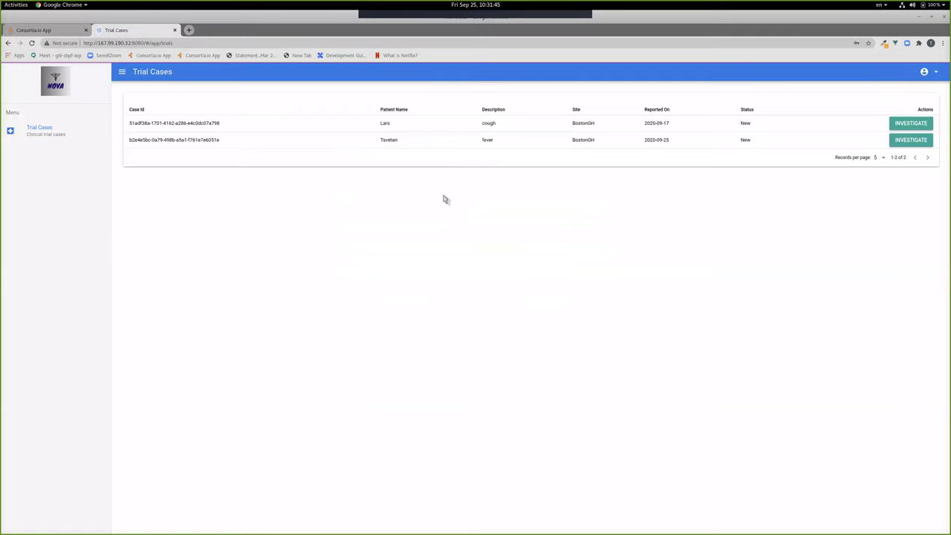
- Start an investigation on the 2020-09-25 fever case in row two
{"action": "double_click", "coordinate": [382, 140]}
{"action": "double_click", "coordinate": [487, 139]}
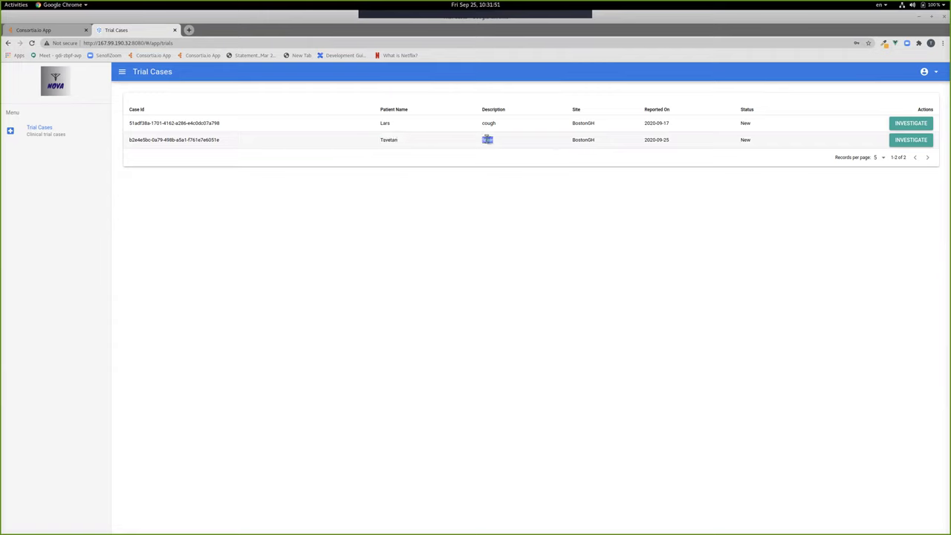
{"action": "left_click", "coordinate": [942, 170]}
{"action": "left_click", "coordinate": [921, 140]}
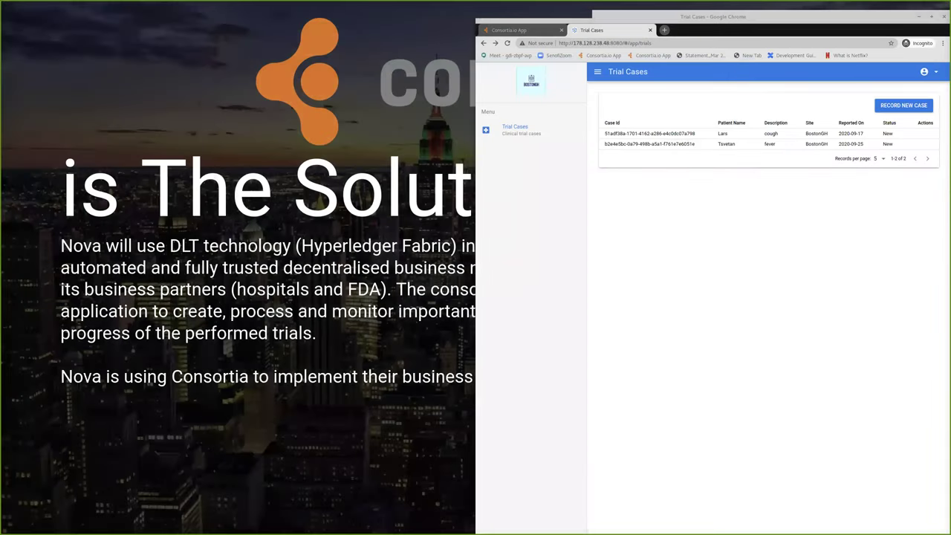
- Reload the BostonGH case list, confirm the fever case reads Investigation In Process, and widen the window
{"action": "left_click", "coordinate": [519, 128]}
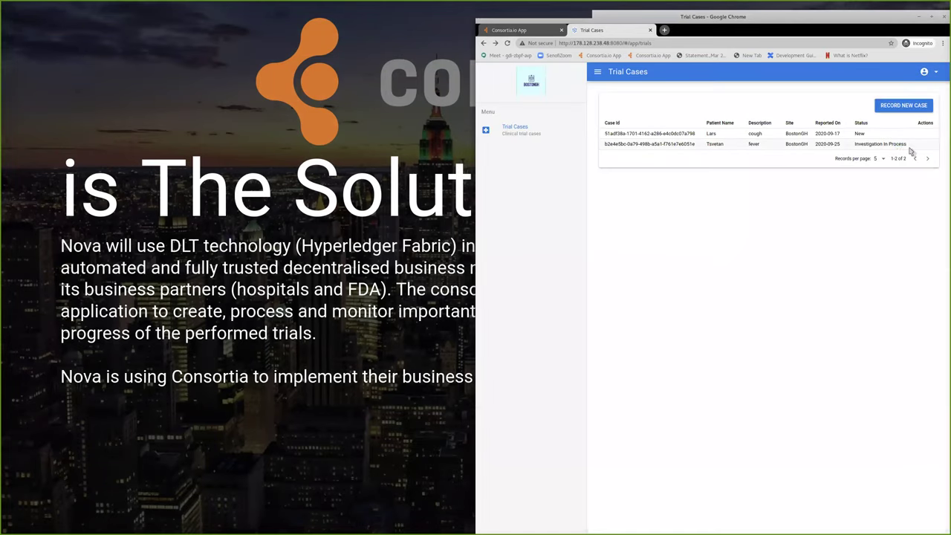
{"action": "left_click_drag", "start_coordinate": [908, 145], "coordinate": [855, 149]}
{"action": "left_click", "coordinate": [807, 249]}
{"action": "left_click_drag", "start_coordinate": [476, 297], "coordinate": [396, 296]}
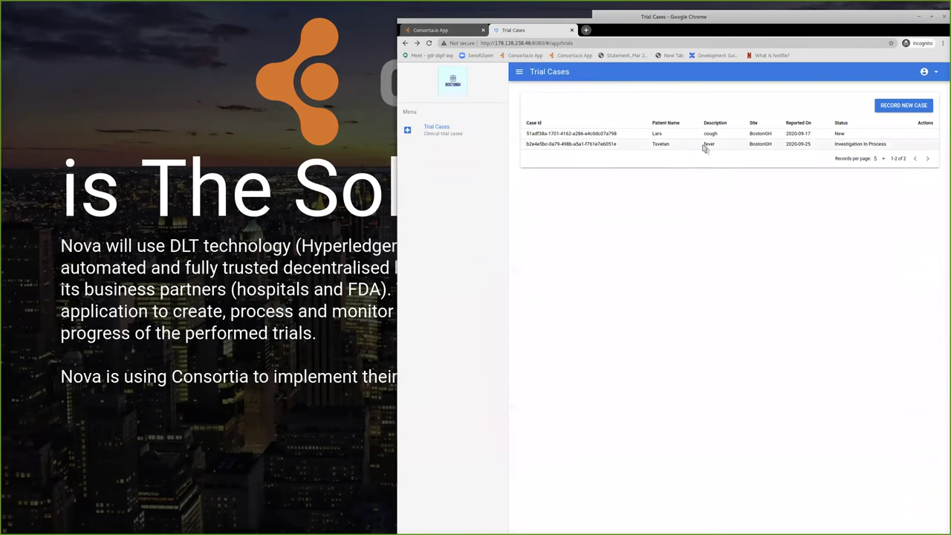
{"action": "double_click", "coordinate": [606, 144]}
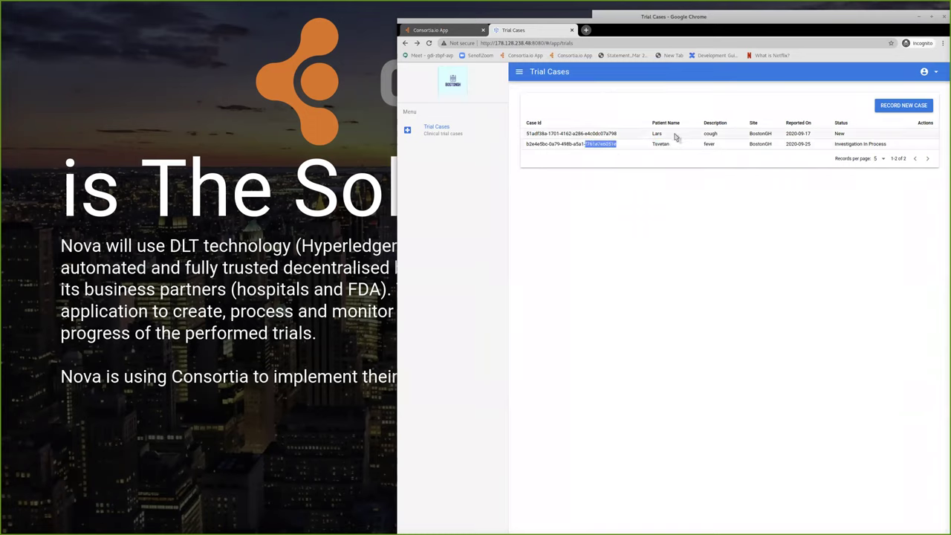
{"action": "double_click", "coordinate": [661, 143]}
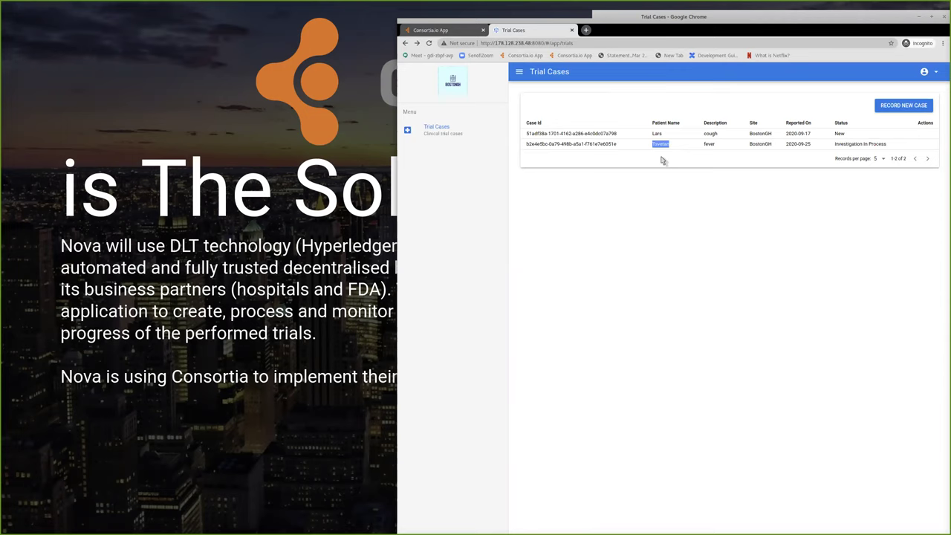
- Arrange the BostonGH and Nova browser windows side by side at full height
{"action": "left_click_drag", "start_coordinate": [893, 146], "coordinate": [835, 140]}
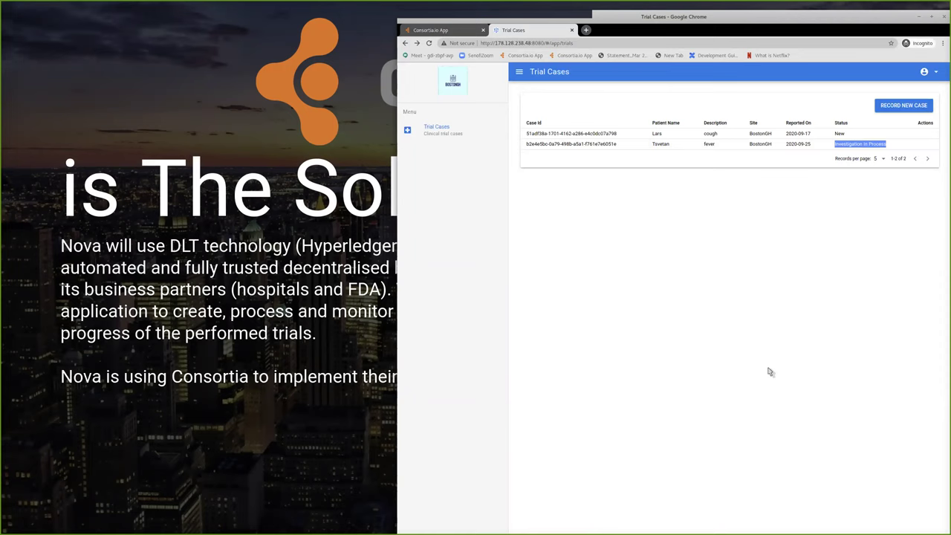
{"action": "left_click_drag", "start_coordinate": [0, 14], "coordinate": [672, 4]}
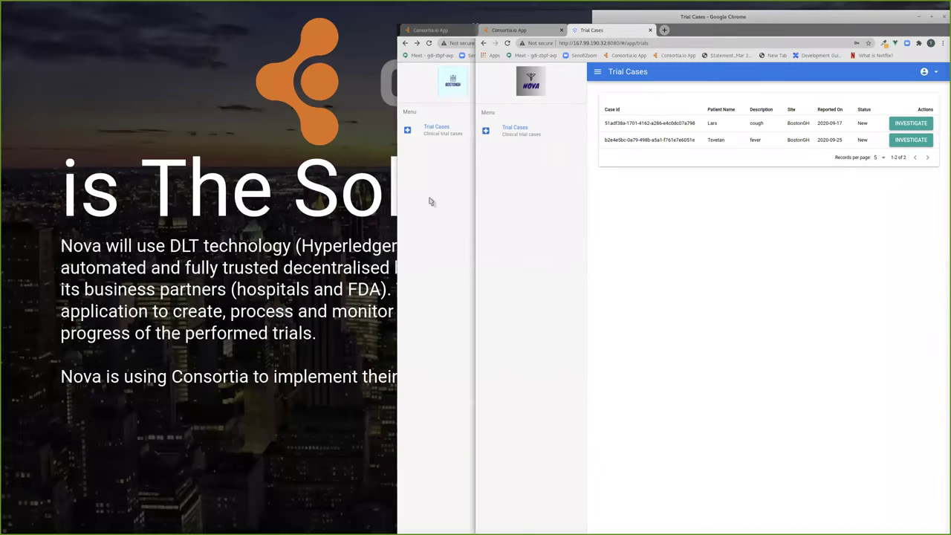
{"action": "left_click", "coordinate": [432, 202]}
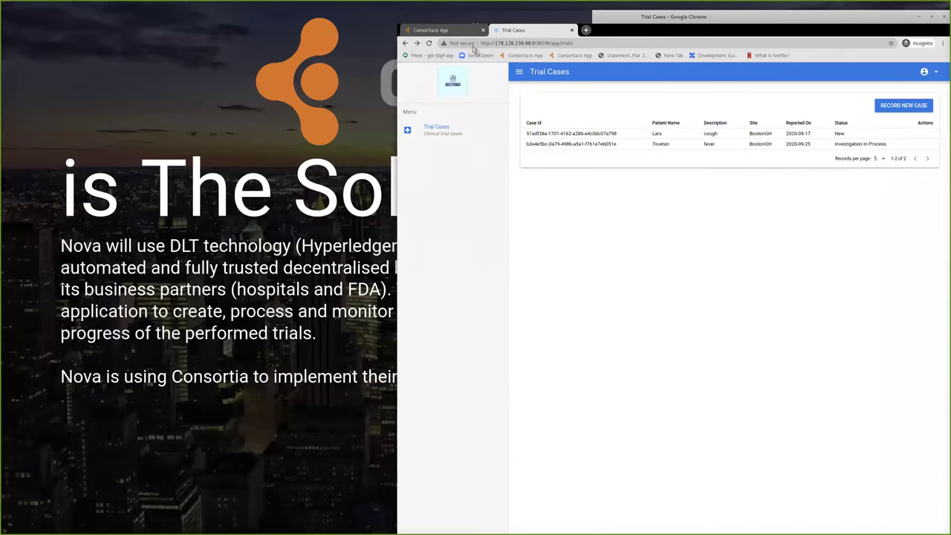
{"action": "left_click_drag", "start_coordinate": [673, 23], "coordinate": [361, 72]}
{"action": "left_click_drag", "start_coordinate": [227, 62], "coordinate": [250, 32]}
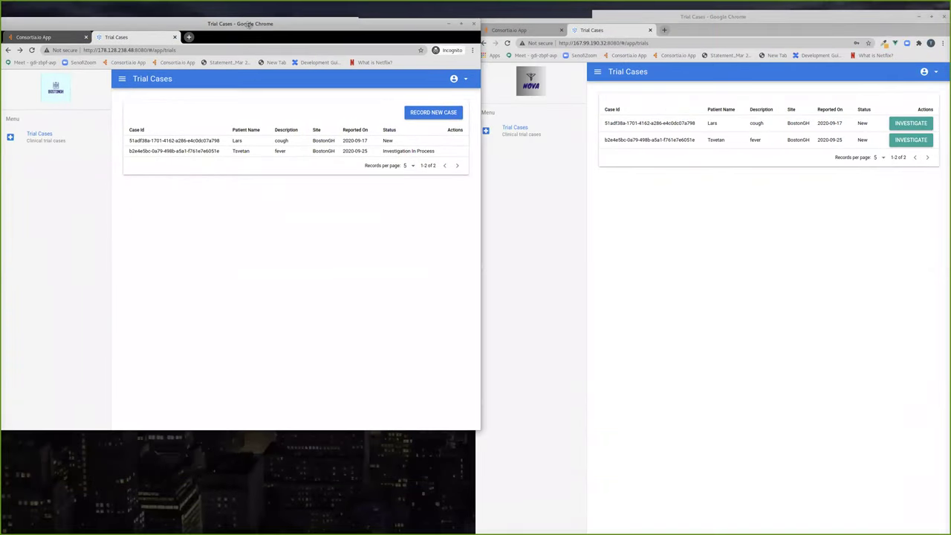
{"action": "left_click_drag", "start_coordinate": [483, 430], "coordinate": [479, 530]}
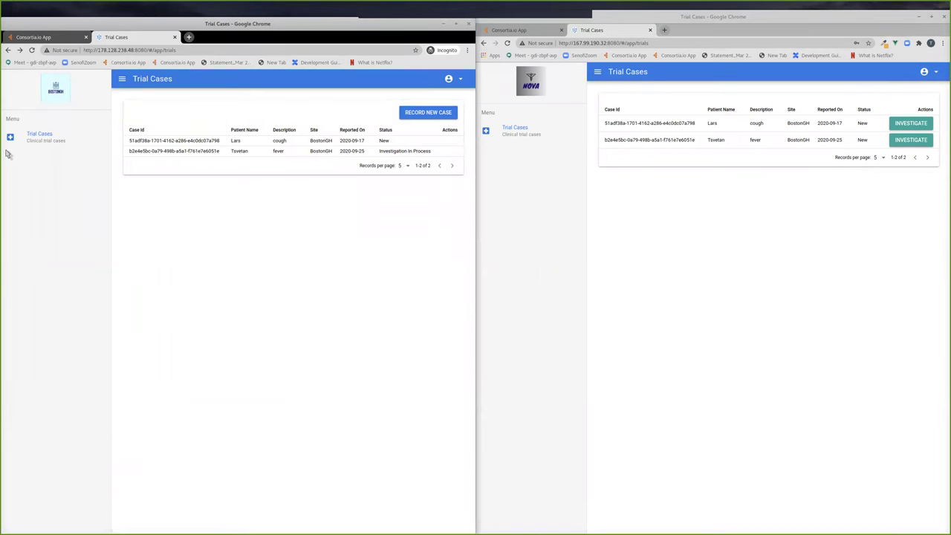
- Switch both browsers to Consortia.io and open the Nova account's Channels list
{"action": "left_click", "coordinate": [33, 37]}
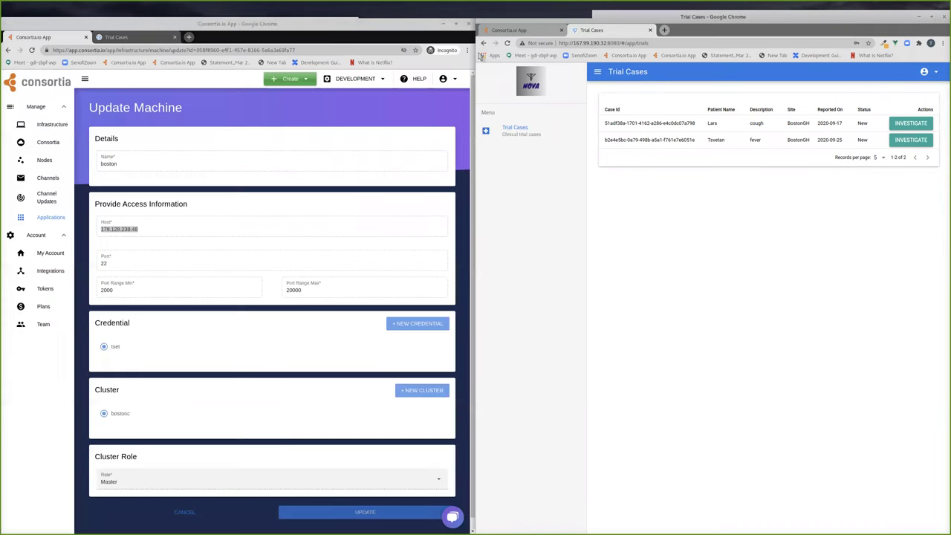
{"action": "left_click", "coordinate": [507, 32]}
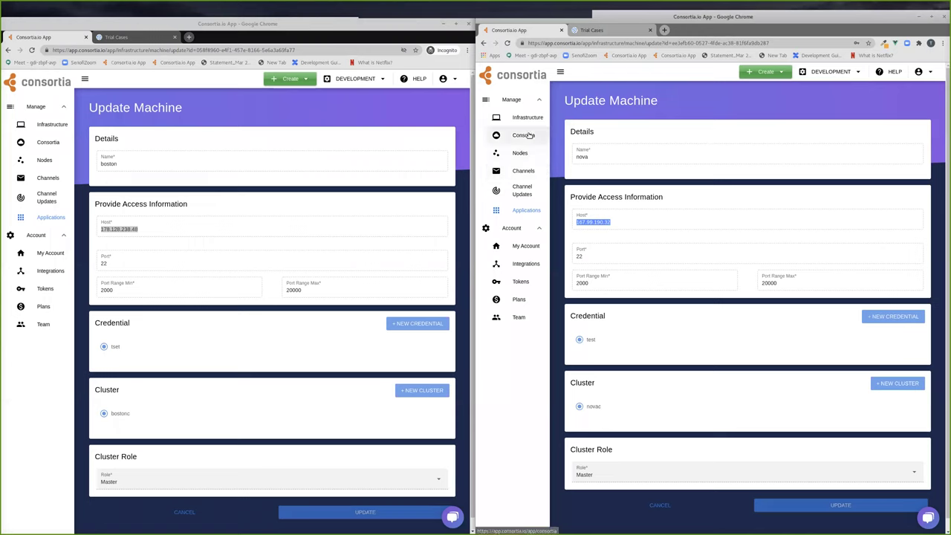
{"action": "left_click", "coordinate": [523, 171]}
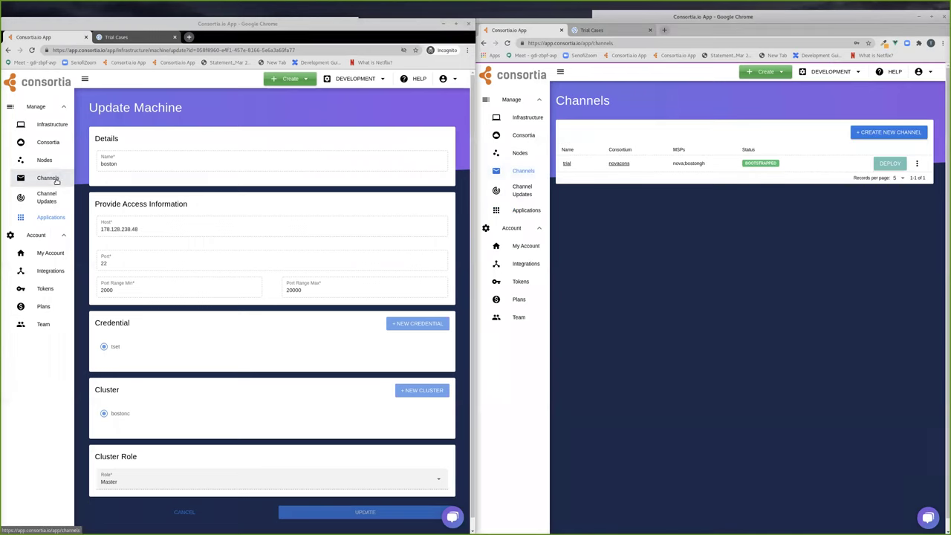
- Show the BostonGH Channels list, then the Nova account's Consortia overview and Nodes page
{"action": "left_click", "coordinate": [69, 182]}
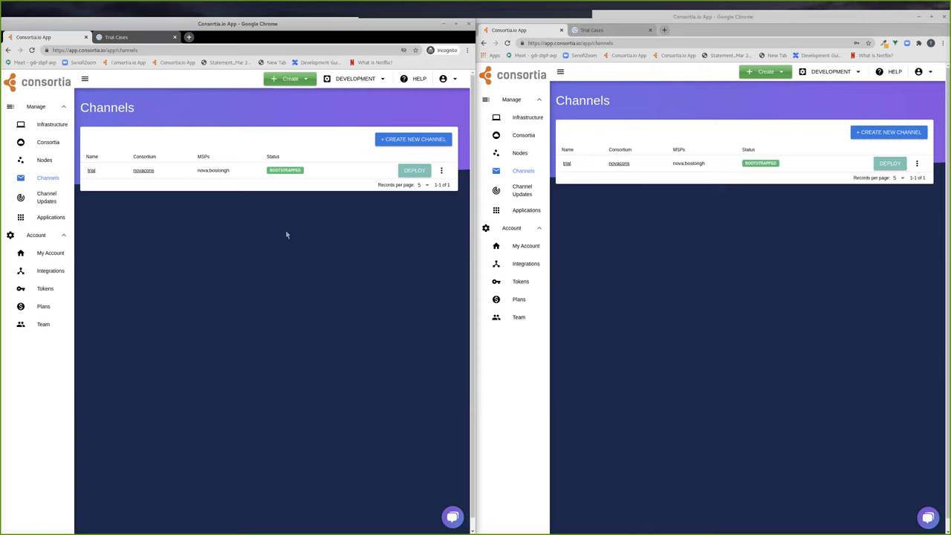
{"action": "left_click", "coordinate": [658, 279]}
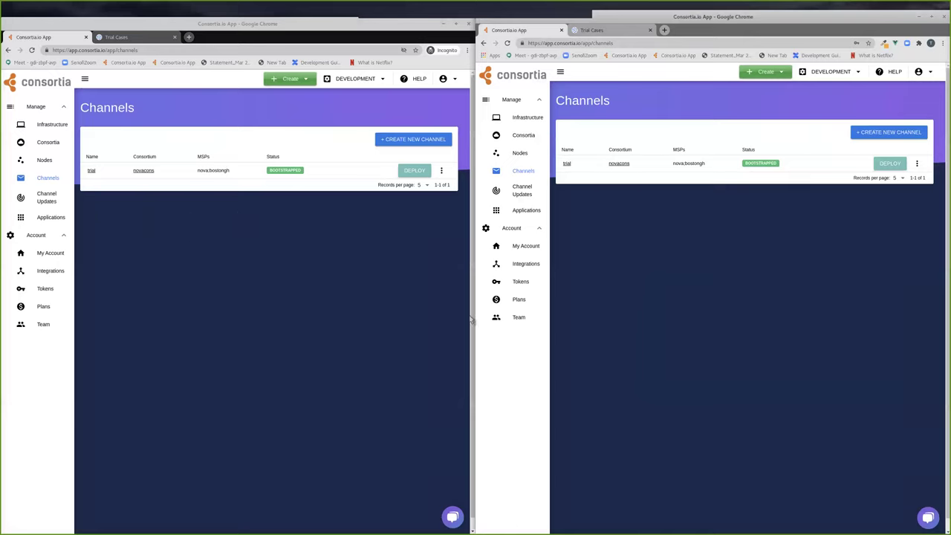
{"action": "left_click", "coordinate": [529, 137]}
{"action": "left_click", "coordinate": [922, 72]}
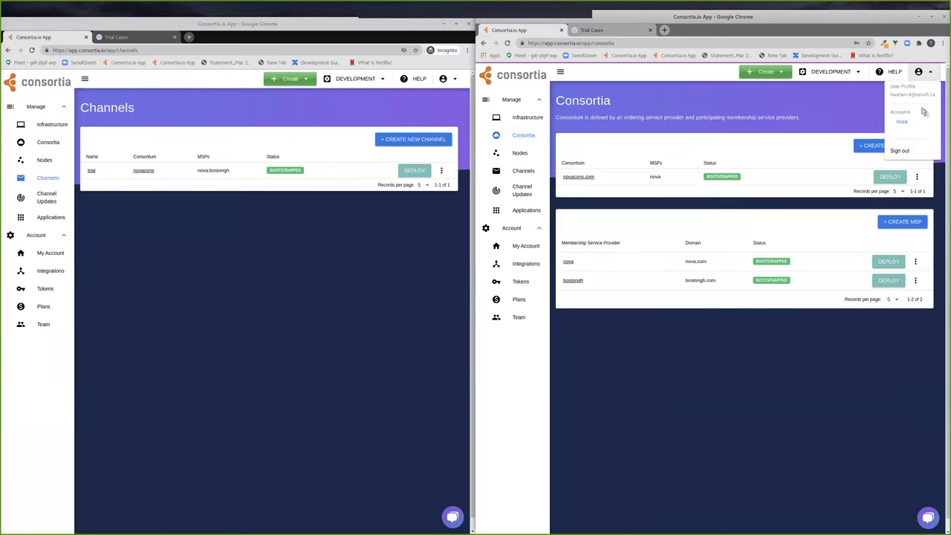
{"action": "left_click", "coordinate": [908, 125]}
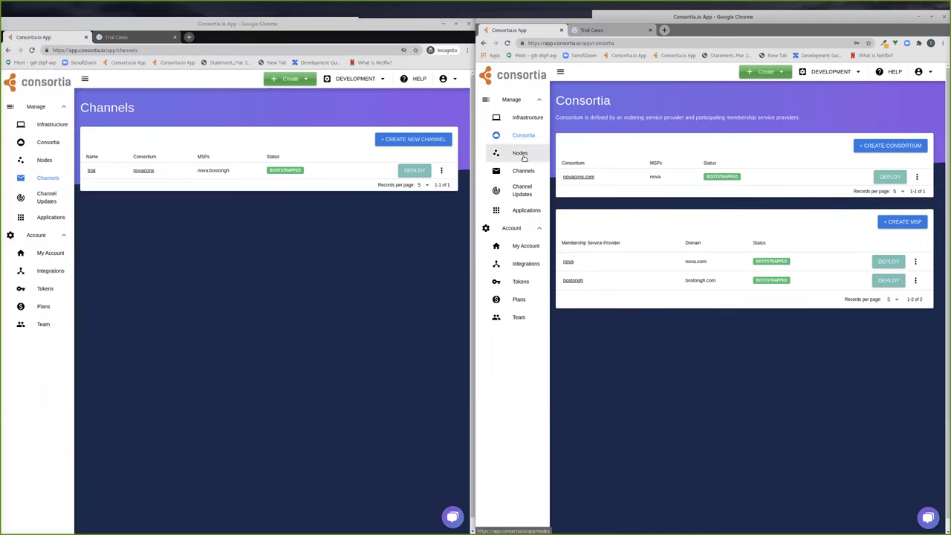
{"action": "left_click", "coordinate": [521, 153]}
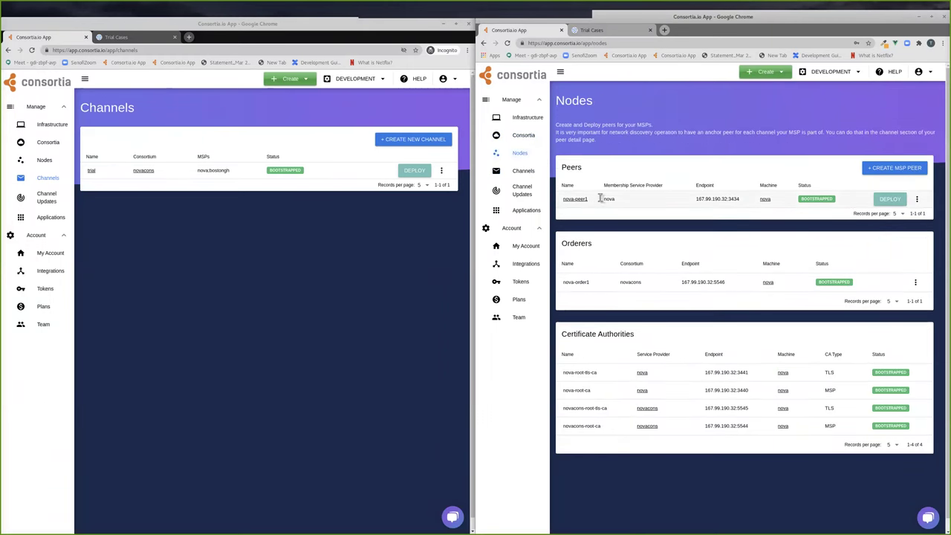
- Open nova-peer1's overview, then boston-peer1's details and the BostonGH Consortia page
{"action": "left_click", "coordinate": [576, 199]}
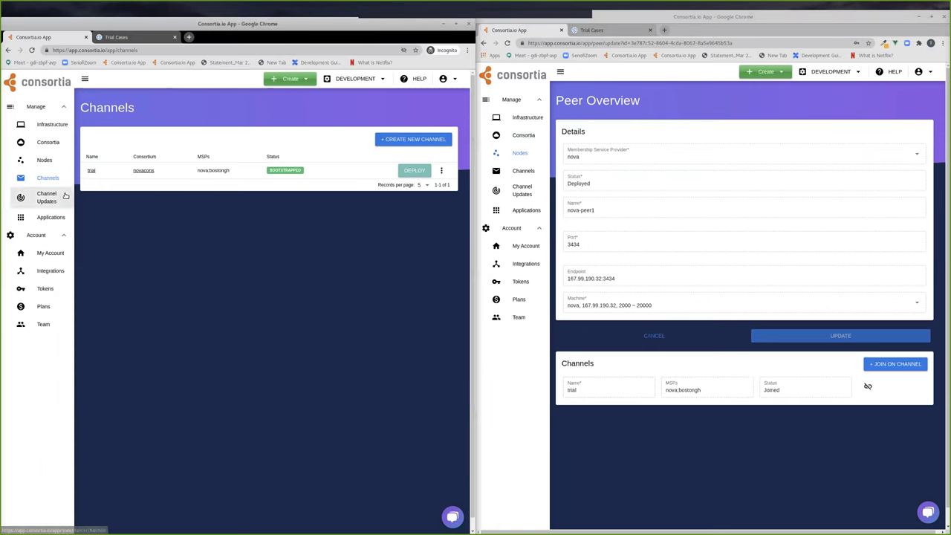
{"action": "left_click", "coordinate": [43, 160]}
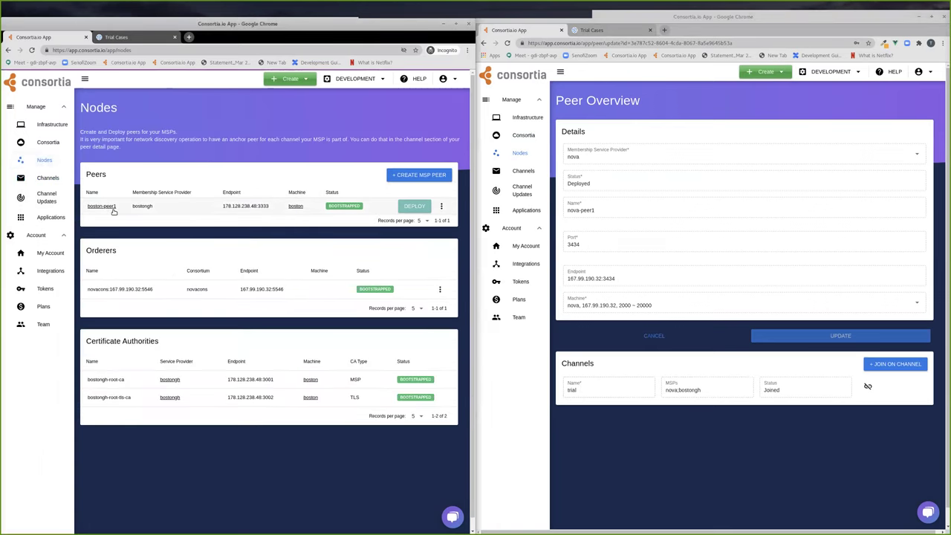
{"action": "left_click", "coordinate": [110, 207]}
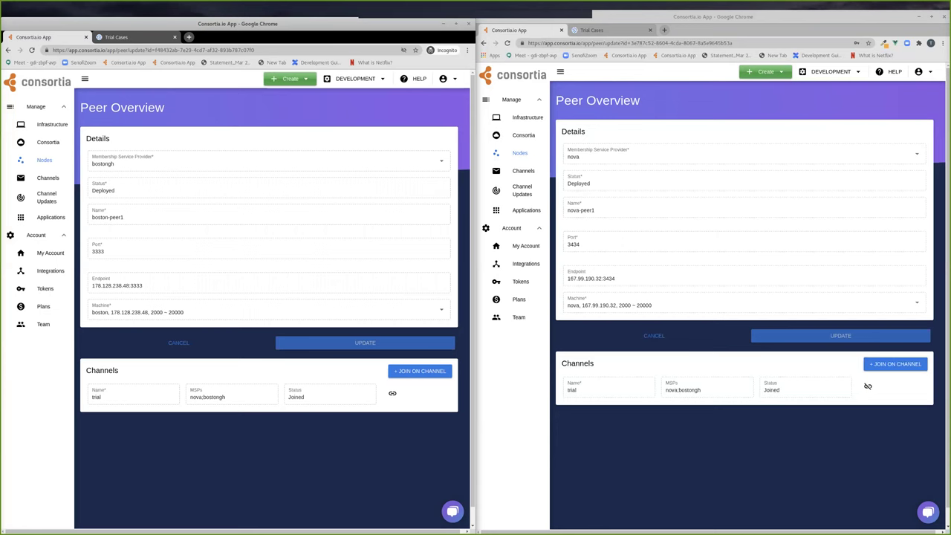
{"action": "left_click", "coordinate": [48, 142]}
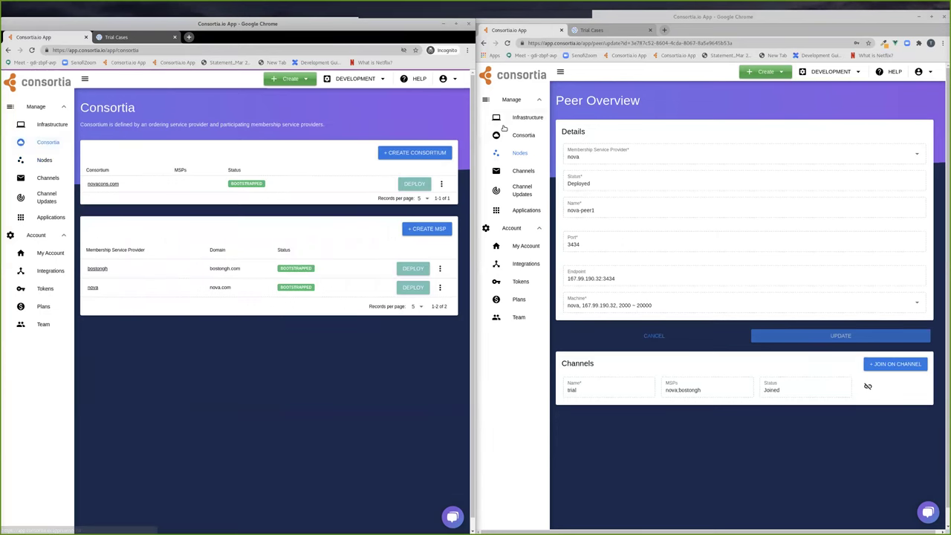
- Open the Nova account's Consortia overview
{"action": "left_click", "coordinate": [513, 135]}
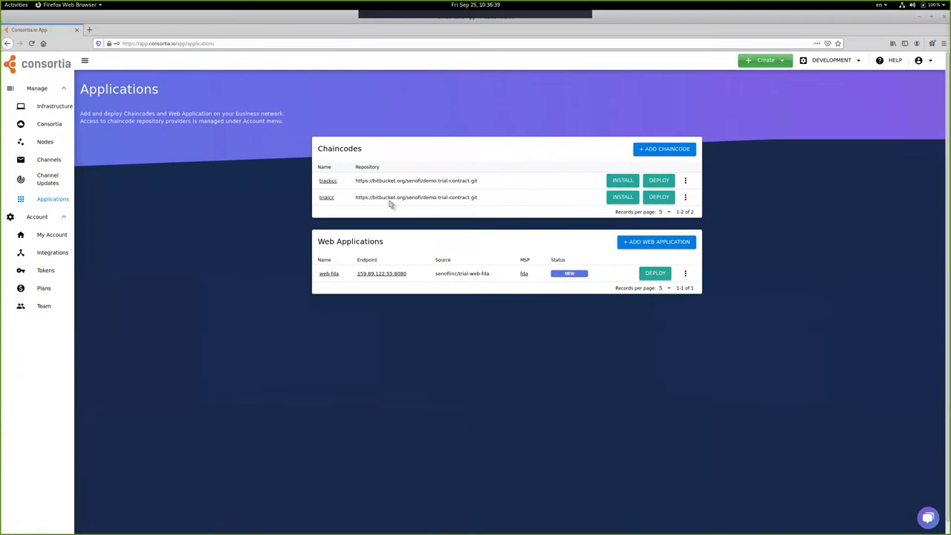
- Confirm the fda account is signed in and open fda-peer1's overview, showing no joined channels
{"action": "left_click", "coordinate": [928, 66]}
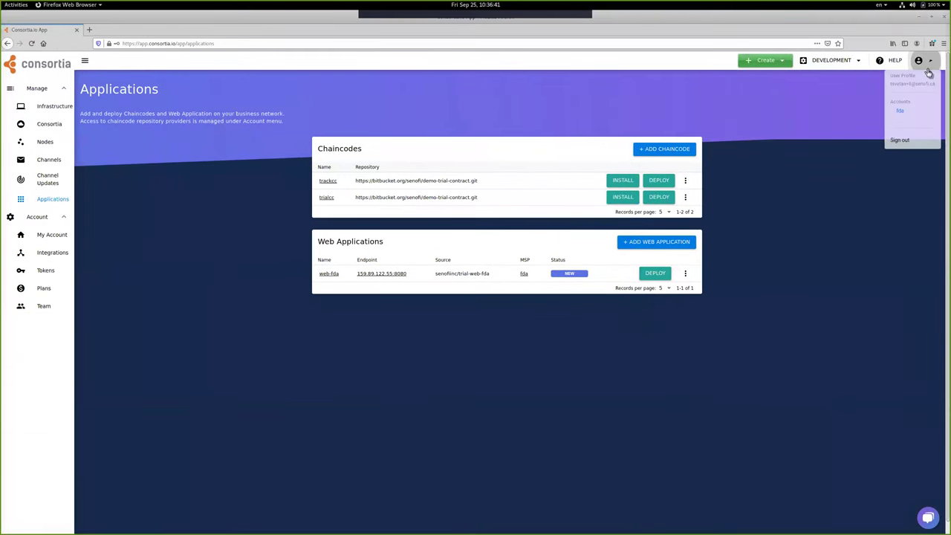
{"action": "left_click", "coordinate": [821, 253]}
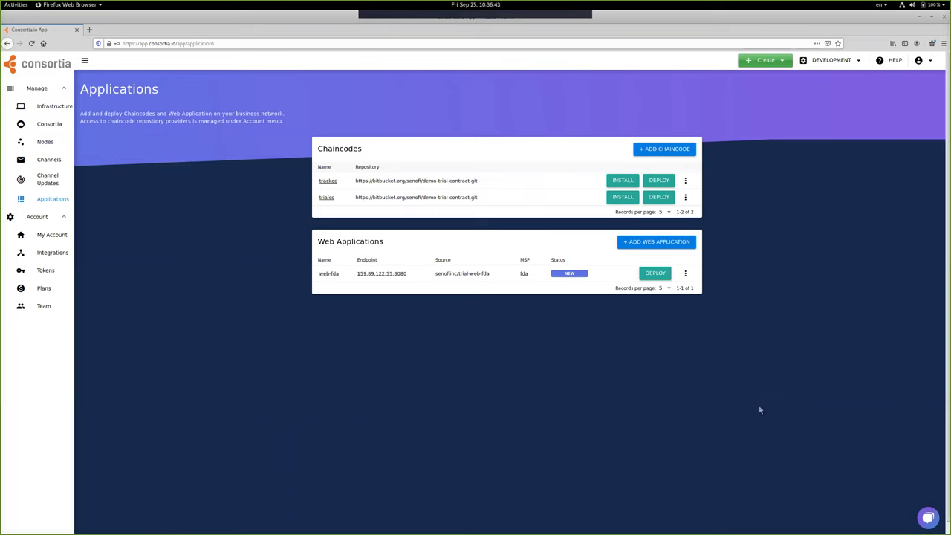
{"action": "left_click", "coordinate": [59, 142]}
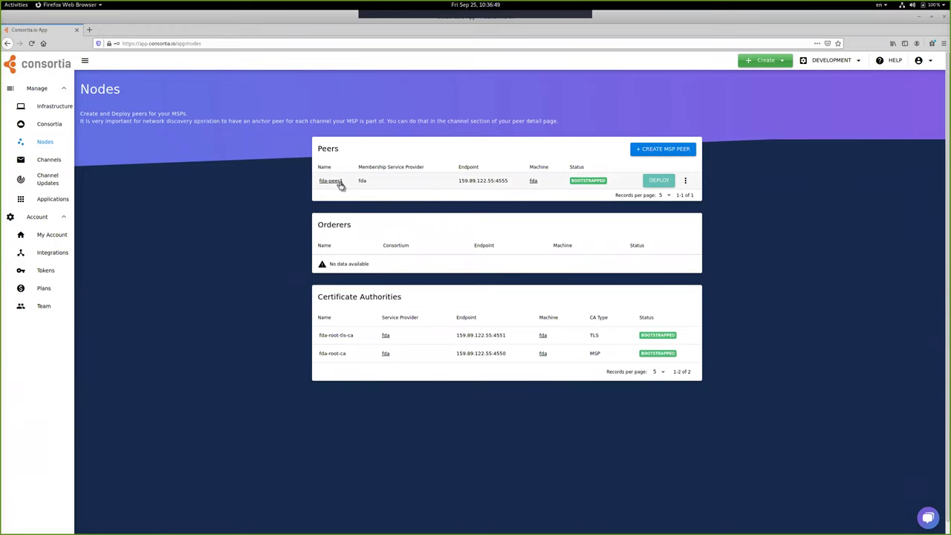
{"action": "left_click", "coordinate": [338, 182]}
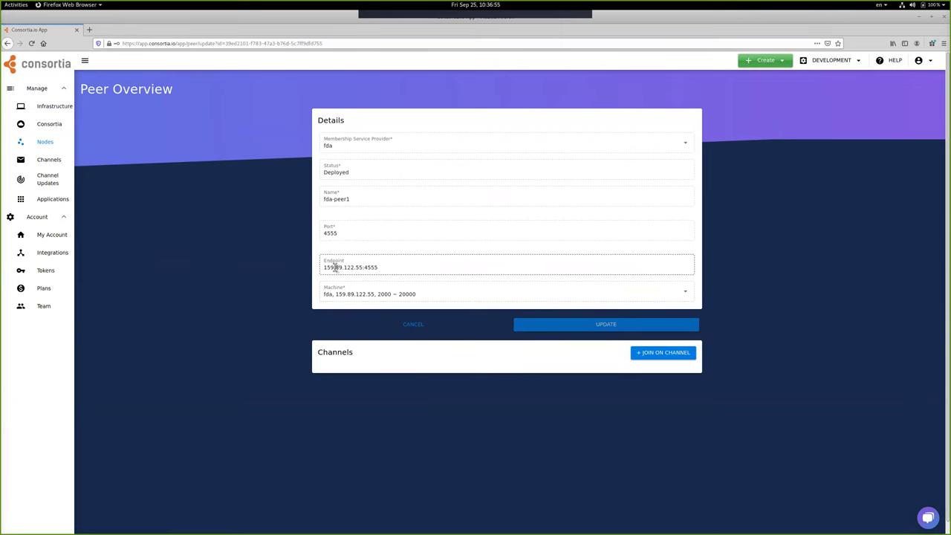
{"action": "mouse_move", "coordinate": [338, 354]}
{"action": "left_mouse_down"}
{"action": "mouse_move", "coordinate": [349, 354]}
{"action": "mouse_move", "coordinate": [321, 353]}
{"action": "left_mouse_up"}
{"action": "left_click", "coordinate": [303, 387]}
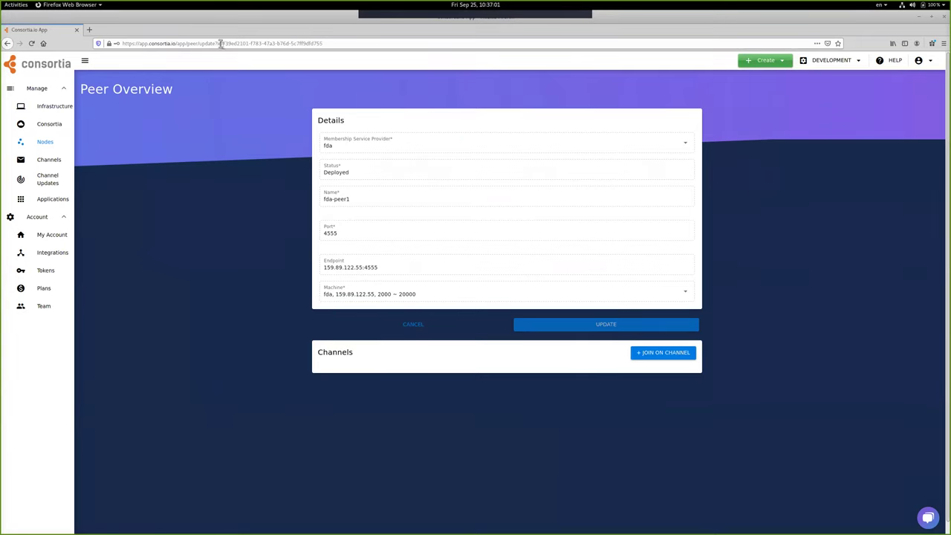
{"action": "left_click", "coordinate": [327, 43]}
{"action": "left_click", "coordinate": [279, 324]}
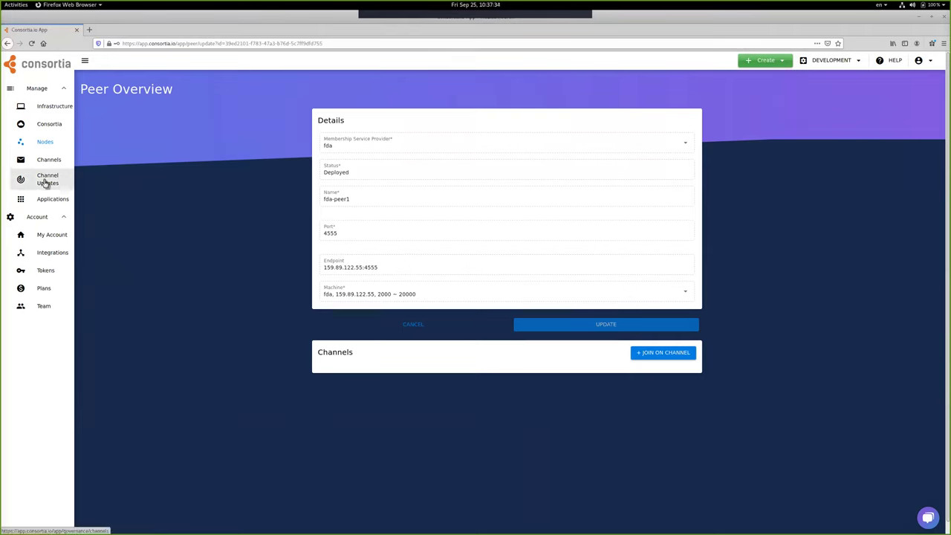
- Open the FDA account's Channel Updates page and start a new channel update request
{"action": "left_click", "coordinate": [46, 183]}
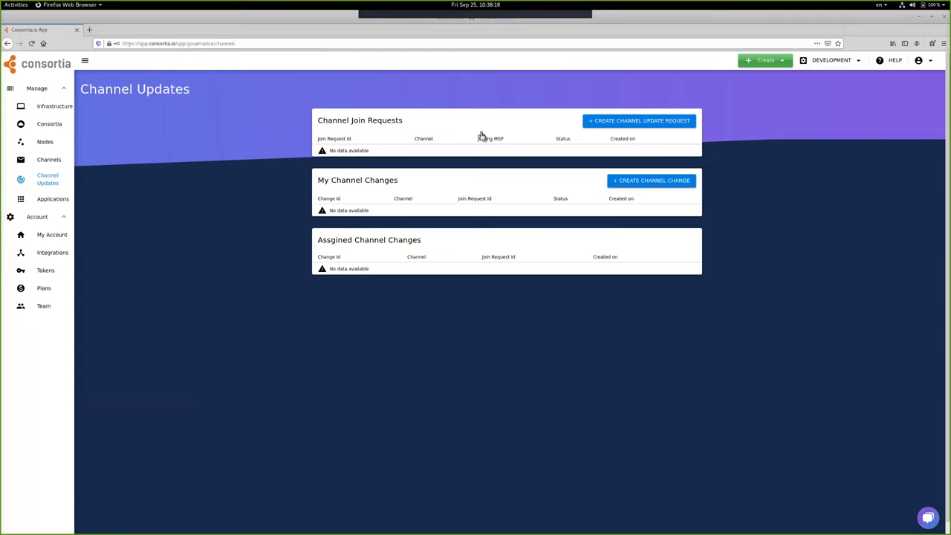
{"action": "left_click", "coordinate": [648, 125]}
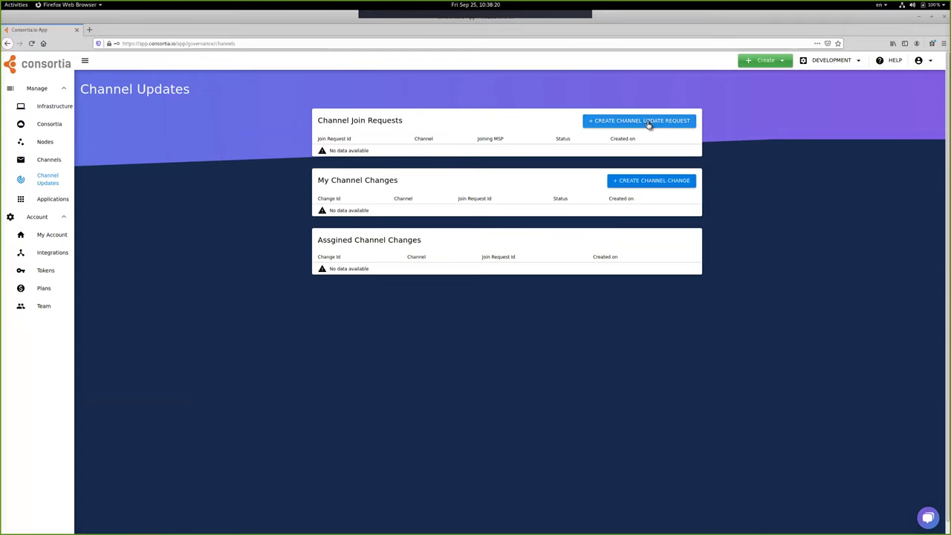
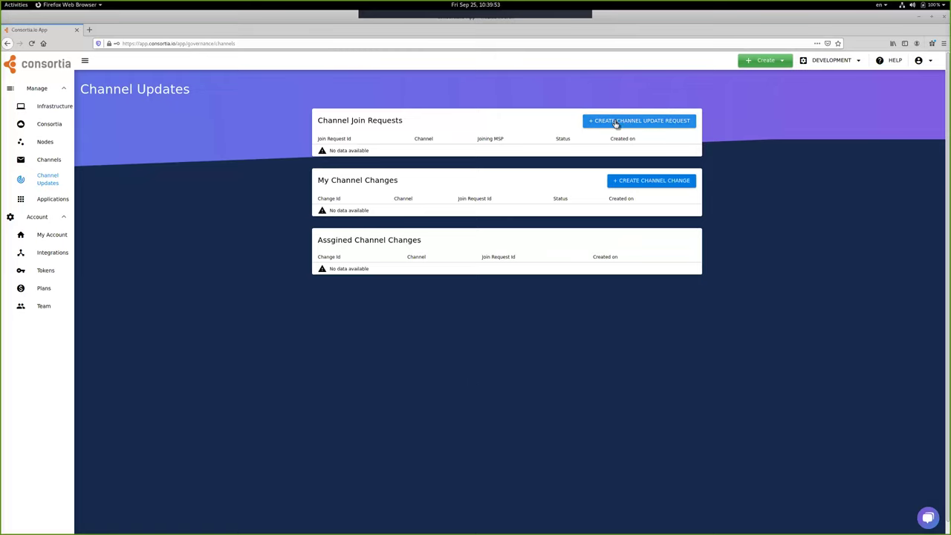
- Start a new channel join request and enter 'trial' as the channel, fixing the misspelling
{"action": "left_click", "coordinate": [616, 125]}
{"action": "left_click", "coordinate": [380, 146]}
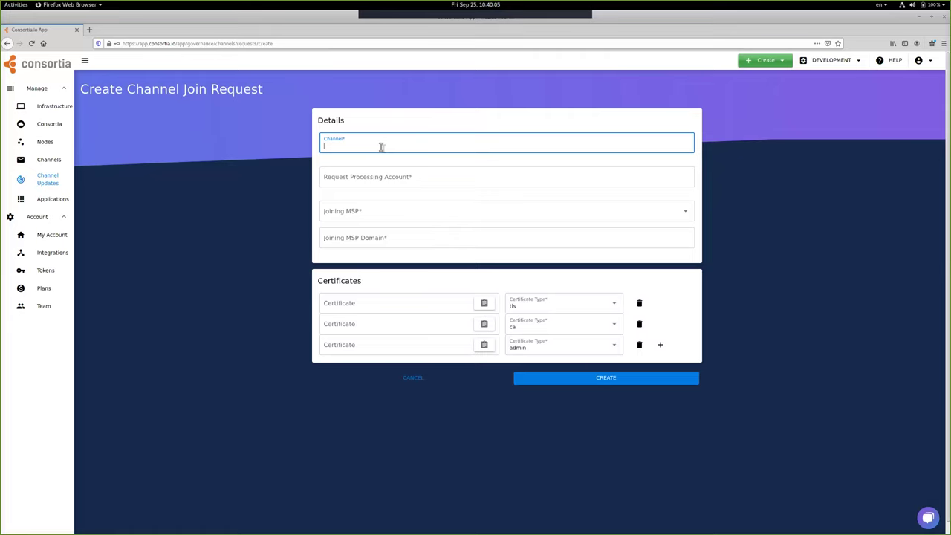
{"action": "type", "text": "ai"}
{"action": "double_click", "coordinate": [376, 145]}
{"action": "key", "text": "BackSpace"}
{"action": "type", "text": "trial"}
- Move to the Request Processing Account field and restore the Firefox window to reveal windows behind
{"action": "left_click", "coordinate": [423, 178]}
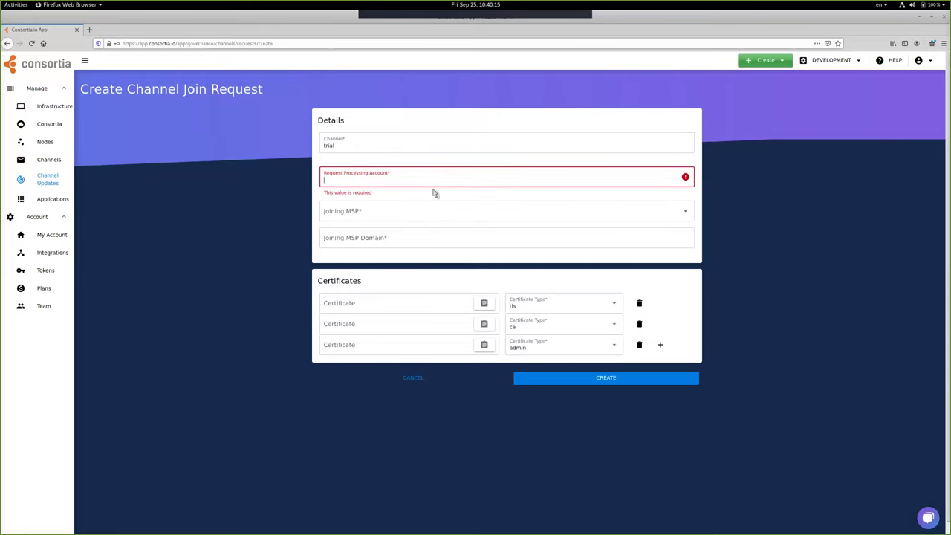
{"action": "left_click", "coordinate": [300, 13]}
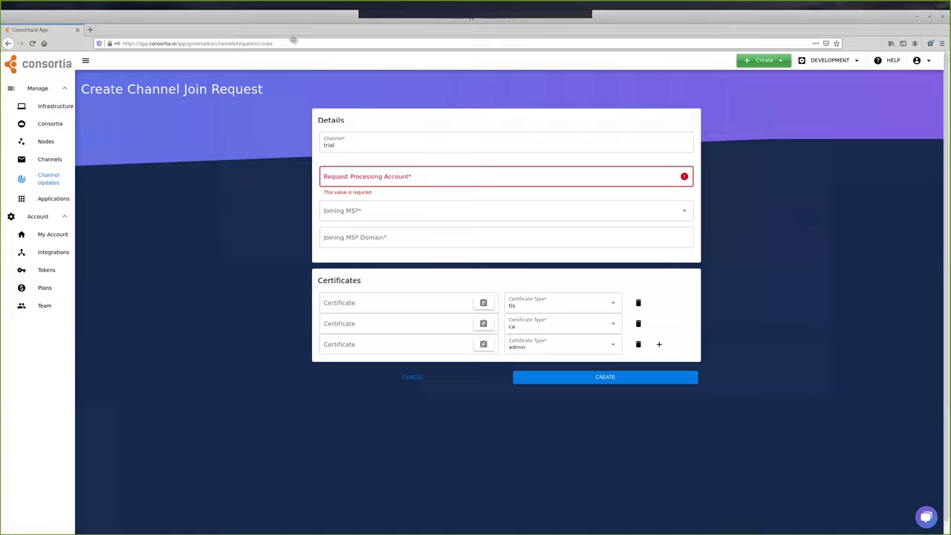
{"action": "double_click", "coordinate": [300, 13]}
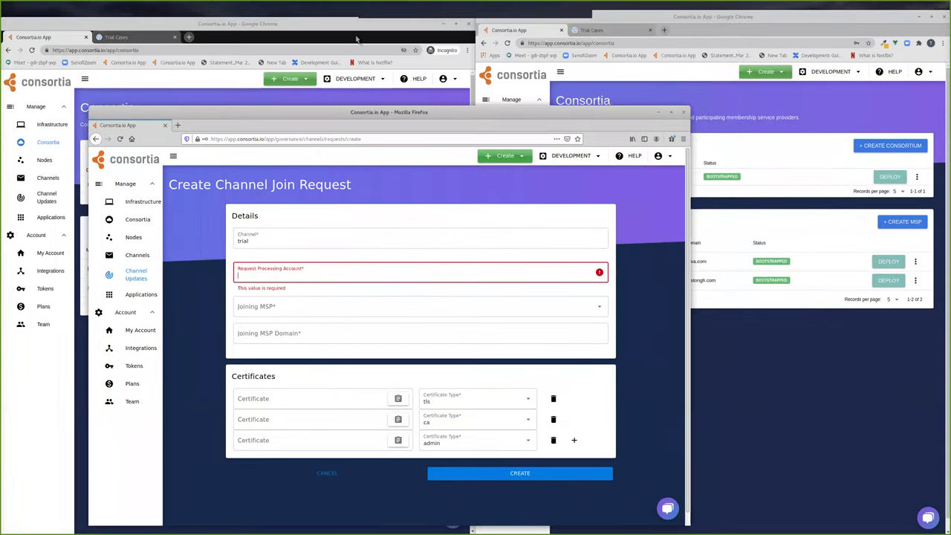
- Check which account is signed in on the other browser window, then close the extra window
{"action": "left_click", "coordinate": [359, 41]}
{"action": "left_click", "coordinate": [466, 50]}
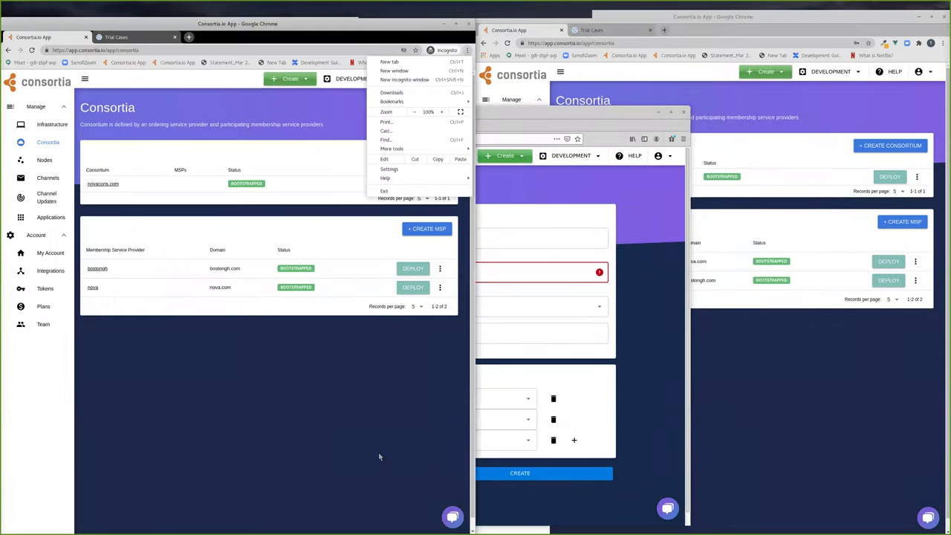
{"action": "left_click", "coordinate": [378, 452]}
{"action": "left_click", "coordinate": [455, 78]}
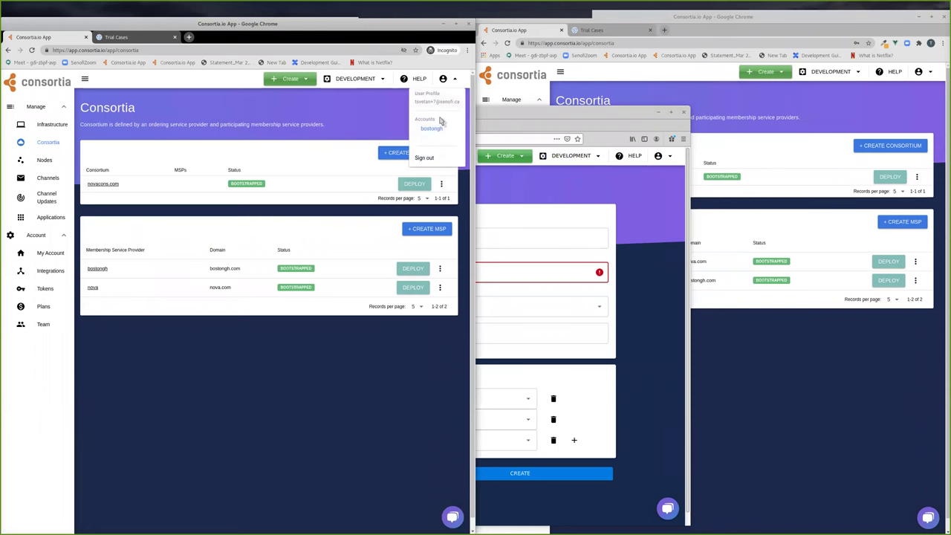
{"action": "key", "text": "super+h"}
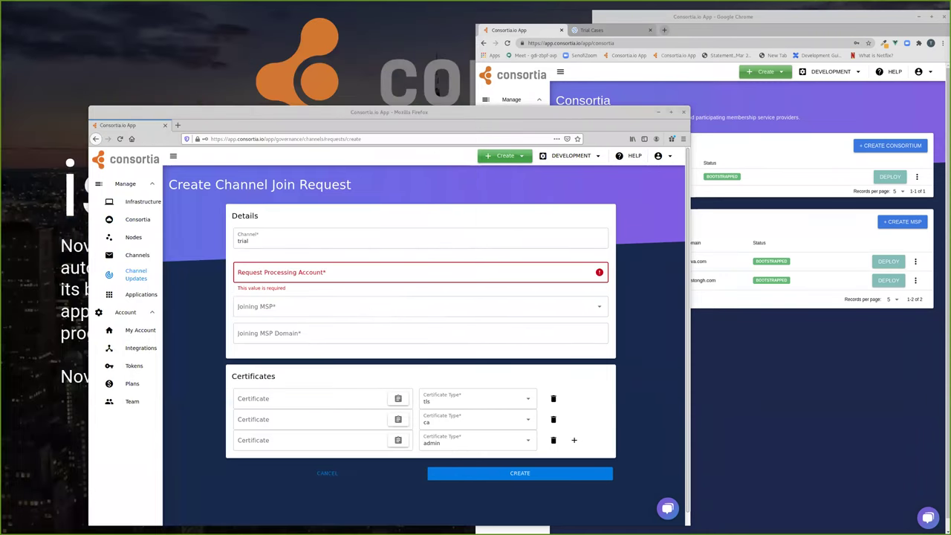
- Show the account token on the other Consortia window's Tokens page and raise the form window higher
{"action": "left_click", "coordinate": [686, 24]}
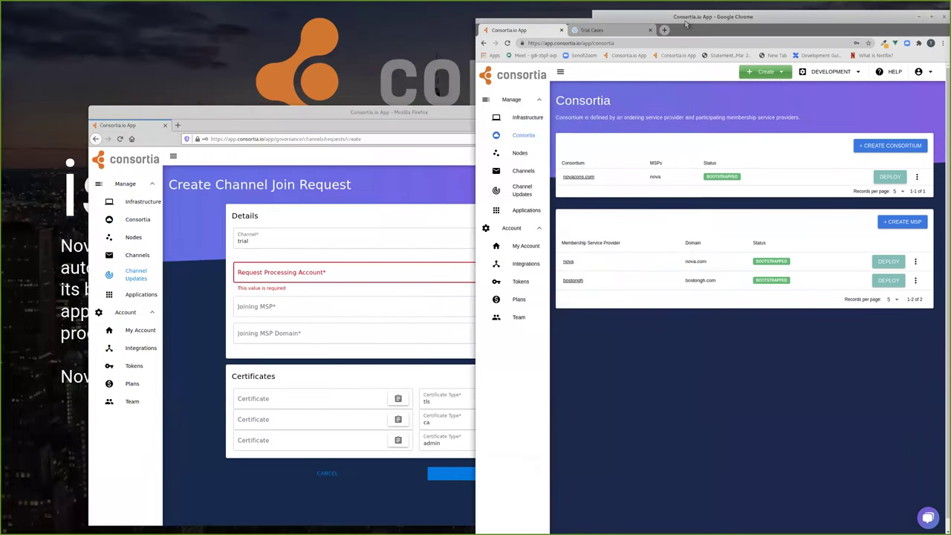
{"action": "left_click", "coordinate": [527, 247]}
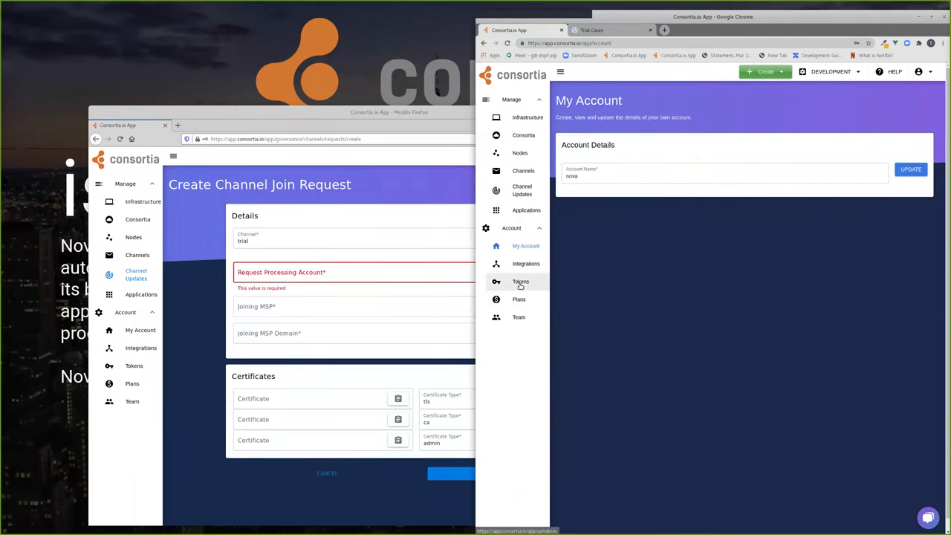
{"action": "left_click", "coordinate": [521, 283]}
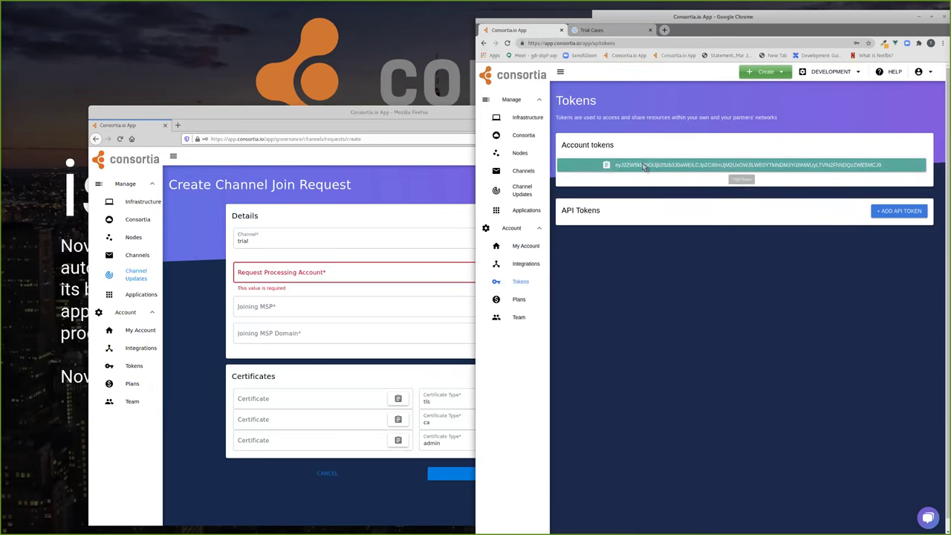
{"action": "left_click", "coordinate": [422, 112]}
{"action": "left_click_drag", "start_coordinate": [421, 113], "coordinate": [418, 40]}
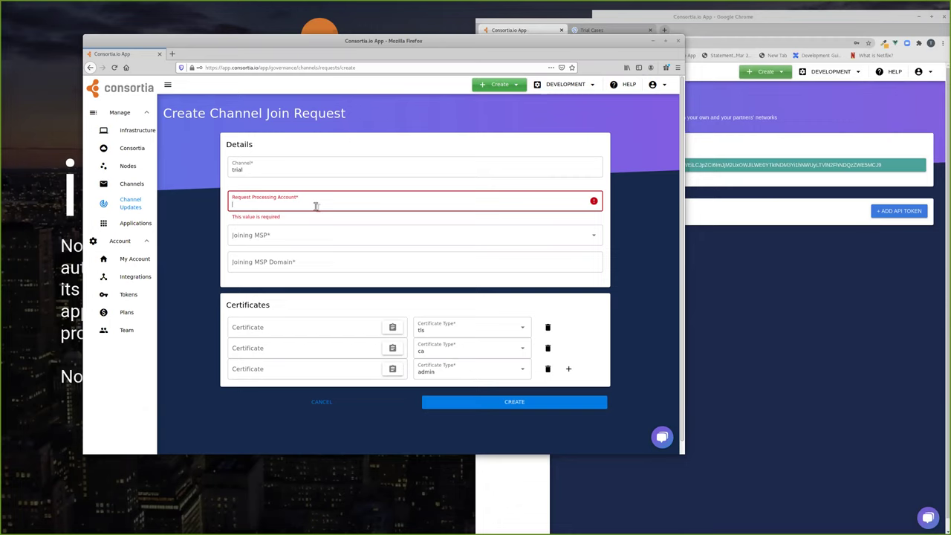
- Paste the account token into Request Processing Account and open a new blank browser tab
{"action": "key", "text": "ctrl+v"}
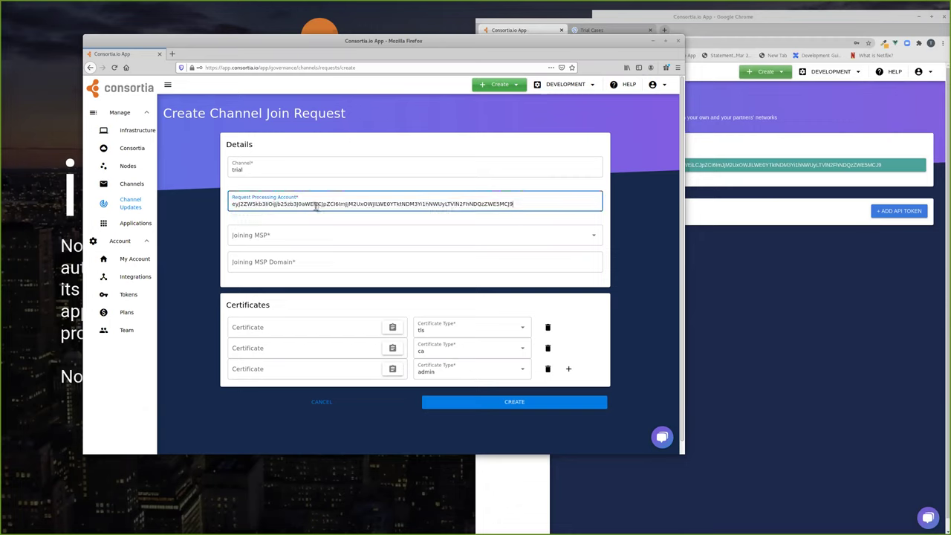
{"action": "double_click", "coordinate": [303, 209]}
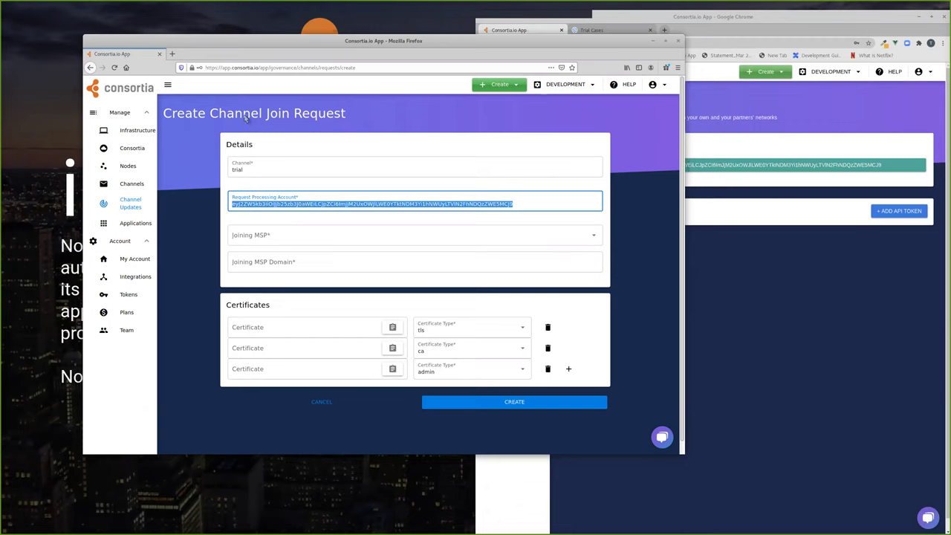
{"action": "left_click", "coordinate": [173, 54]}
{"action": "left_click", "coordinate": [202, 68]}
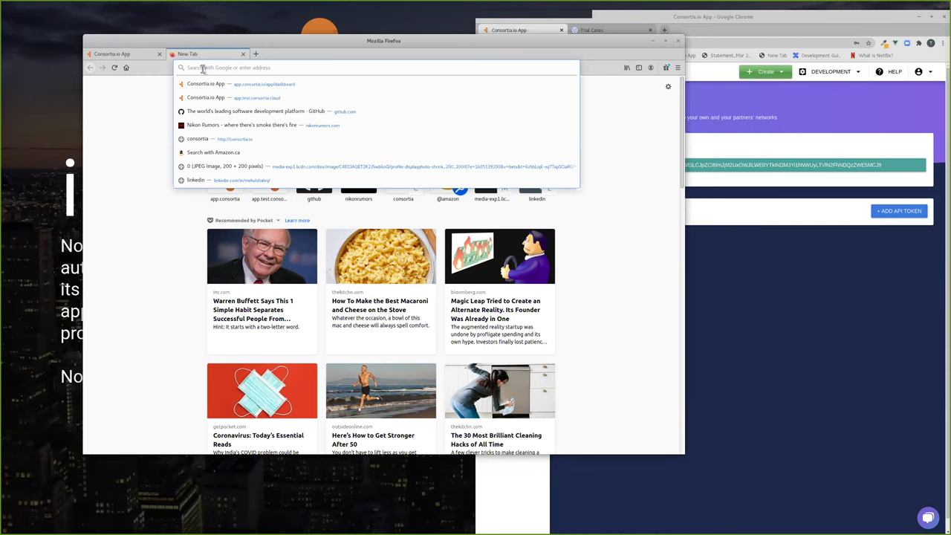
- Search for 'base64 decode' and open the Base64 Decode and Encode site
{"action": "type", "text": "base"}
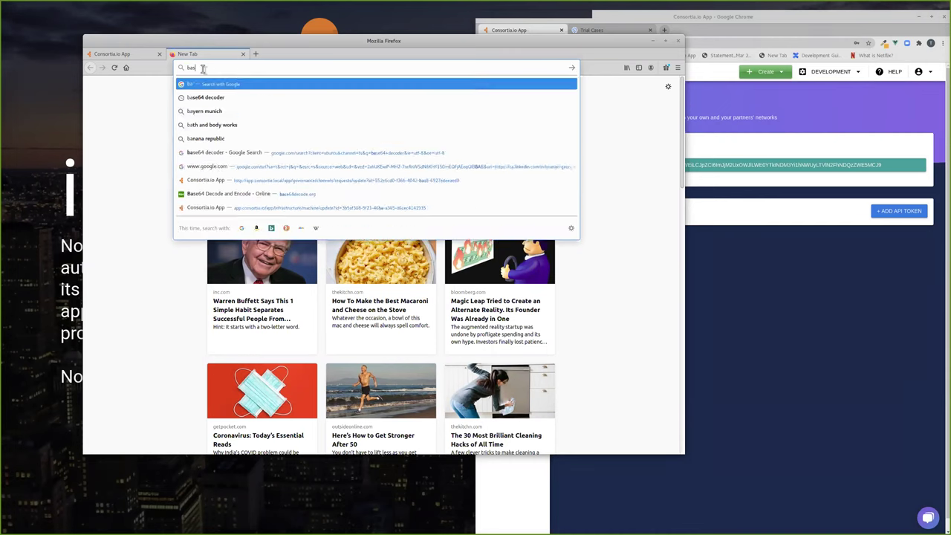
{"action": "type", "text": "64 decode"}
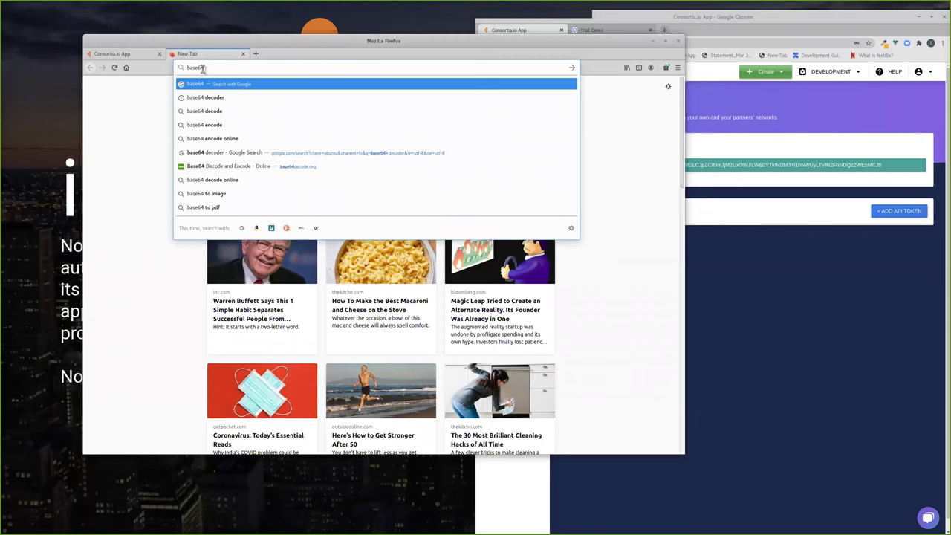
{"action": "left_click", "coordinate": [205, 98]}
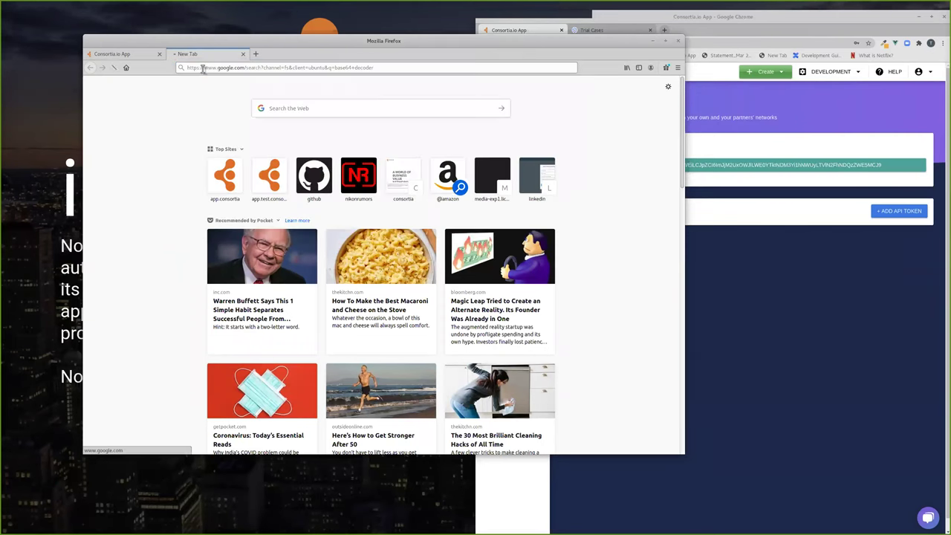
{"action": "left_click", "coordinate": [180, 167]}
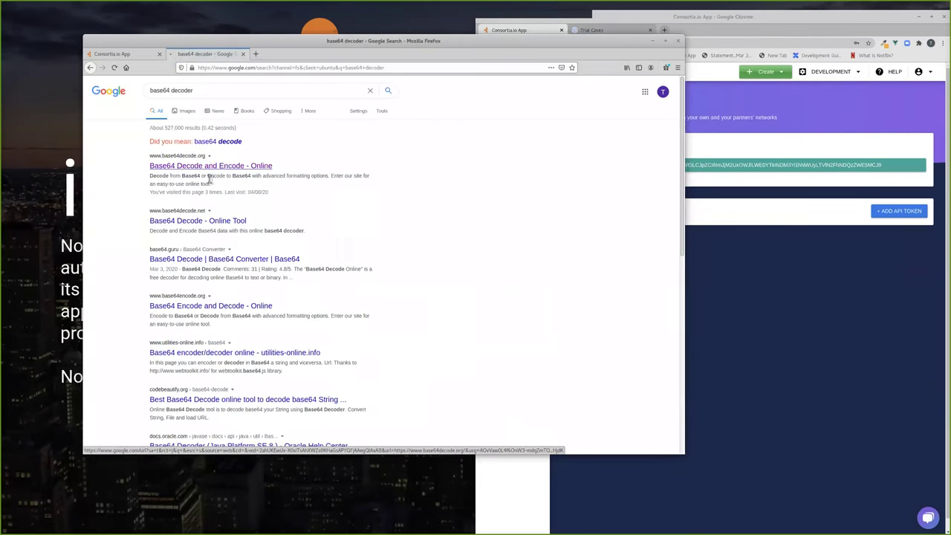
- Decode the pasted account token into JSON and select its id value
{"action": "key", "text": "ctrl+v"}
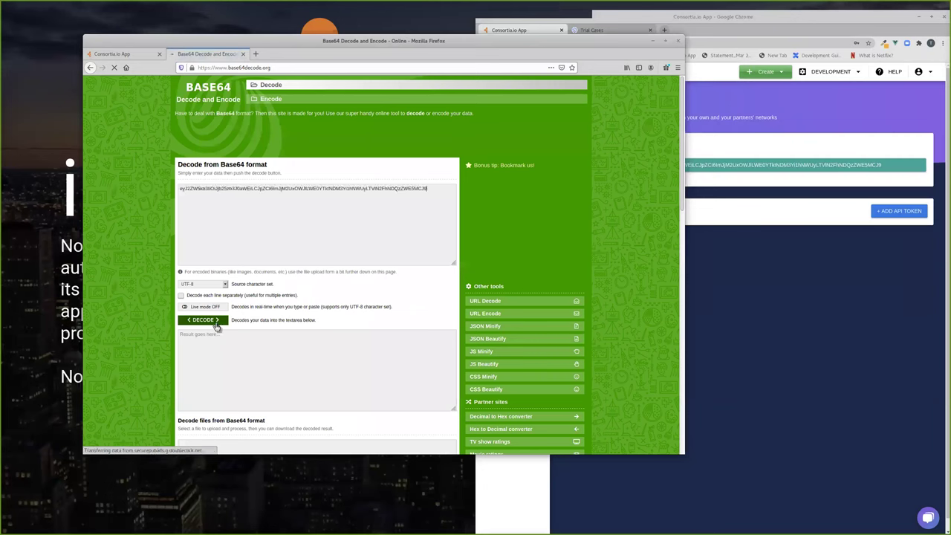
{"action": "left_click", "coordinate": [213, 321]}
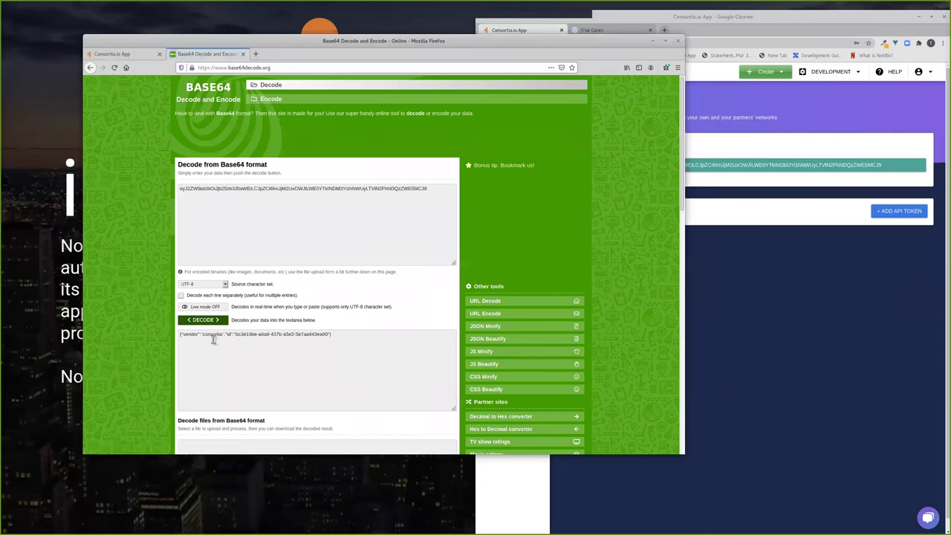
{"action": "left_click_drag", "start_coordinate": [221, 335], "coordinate": [329, 334]}
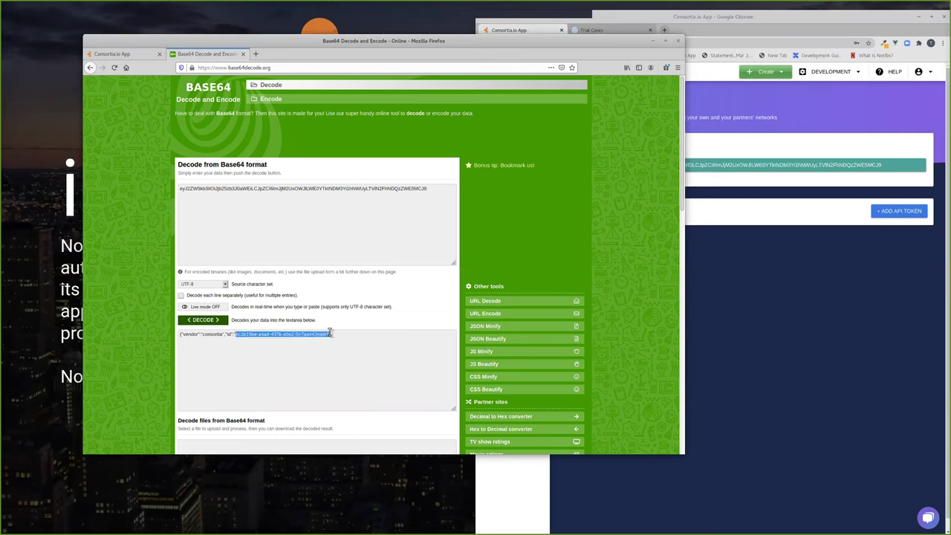
{"action": "key", "text": "Right"}
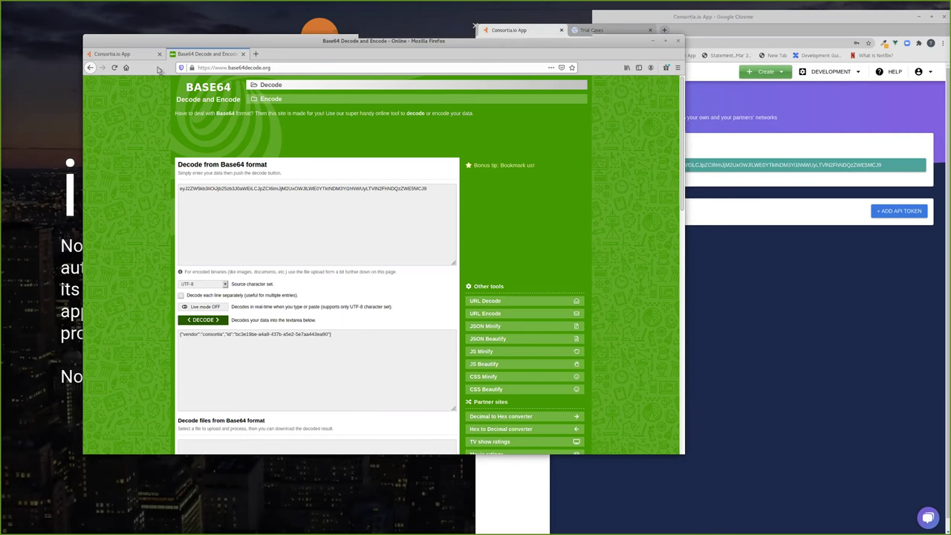
{"action": "left_click", "coordinate": [115, 53]}
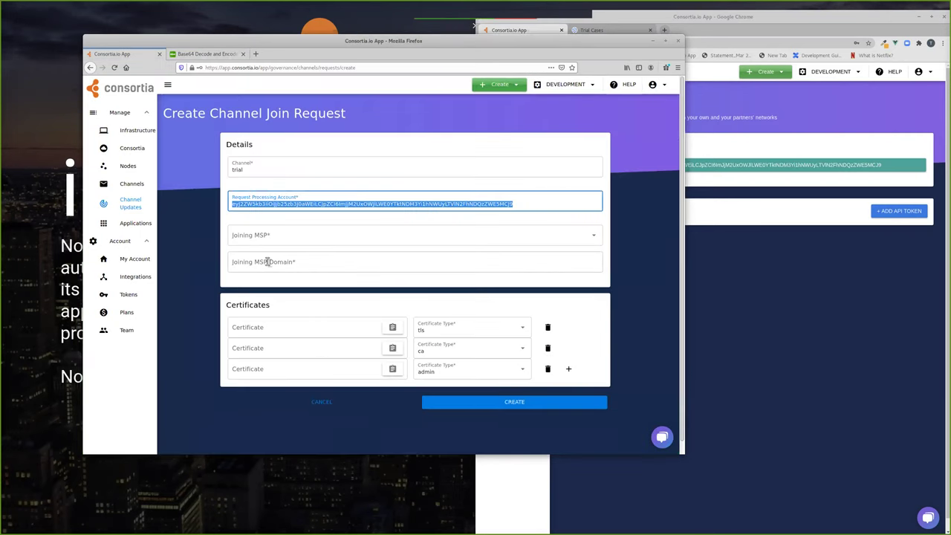
- Choose fda as Joining MSP, verify channel trial and the processing token, and create the request
{"action": "left_click", "coordinate": [274, 238]}
{"action": "left_click", "coordinate": [262, 256]}
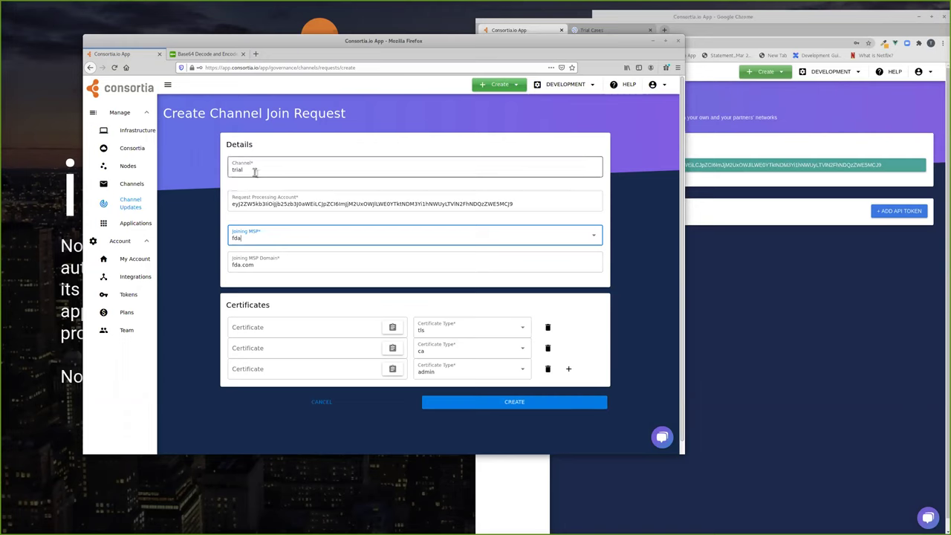
{"action": "left_click", "coordinate": [254, 171]}
{"action": "double_click", "coordinate": [254, 171]}
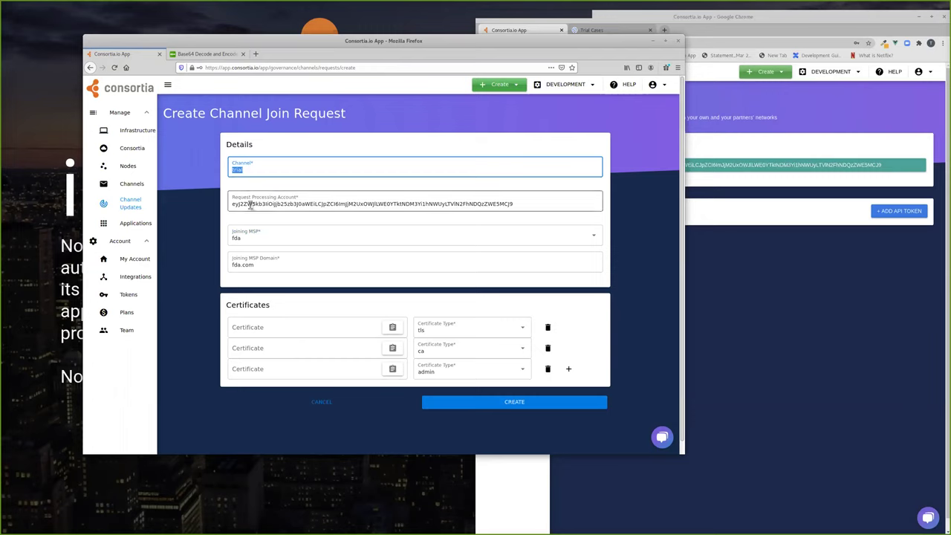
{"action": "left_click_drag", "start_coordinate": [232, 205], "coordinate": [402, 206]}
{"action": "left_click_drag", "start_coordinate": [468, 206], "coordinate": [509, 205]}
{"action": "double_click", "coordinate": [514, 205]}
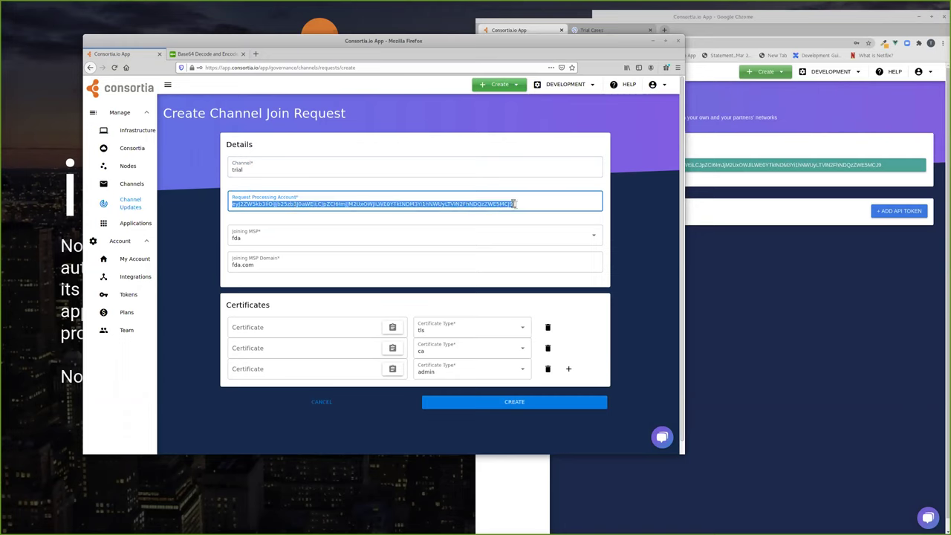
{"action": "left_click", "coordinate": [512, 404]}
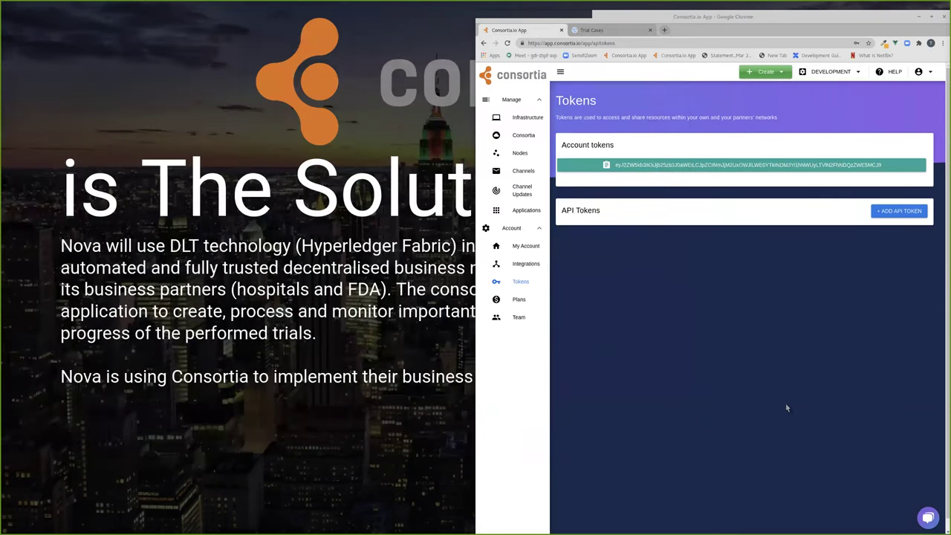
- Open the fda join request from Channel Updates and copy its Request Id
{"action": "left_click", "coordinate": [518, 191]}
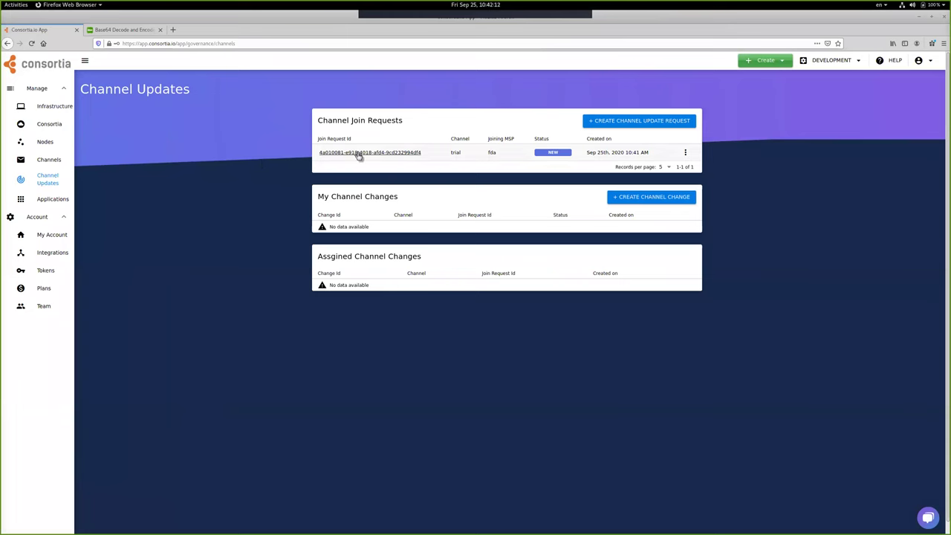
{"action": "left_click", "coordinate": [358, 152]}
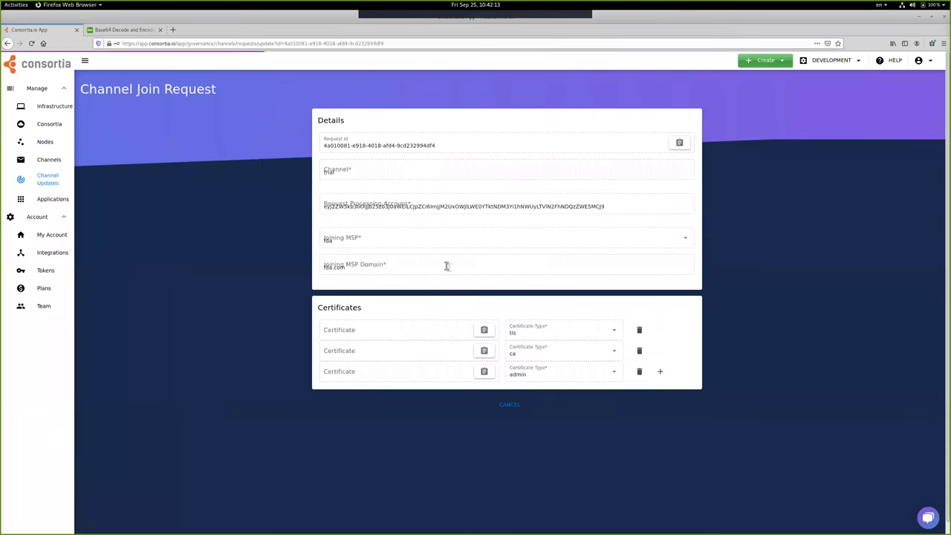
{"action": "triple_click", "coordinate": [388, 146]}
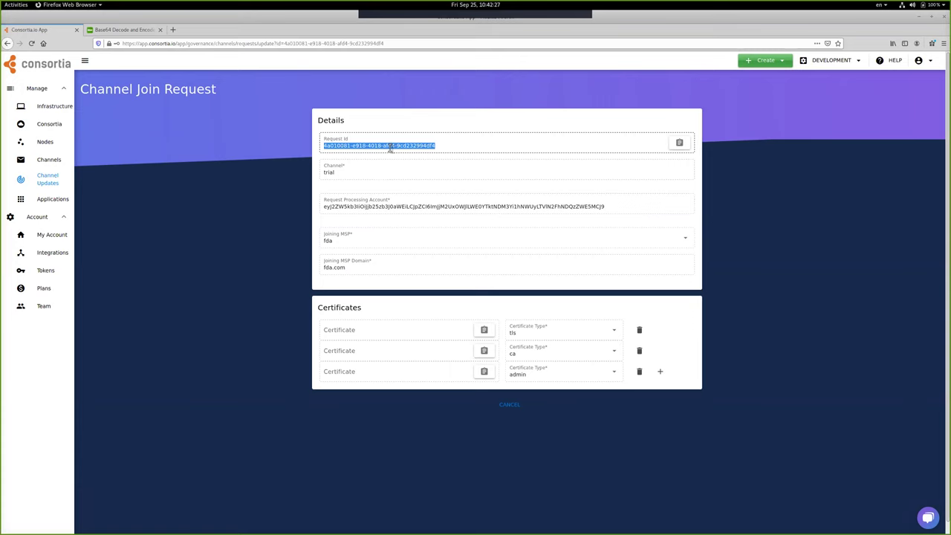
{"action": "double_click", "coordinate": [389, 147]}
{"action": "left_click", "coordinate": [680, 142]}
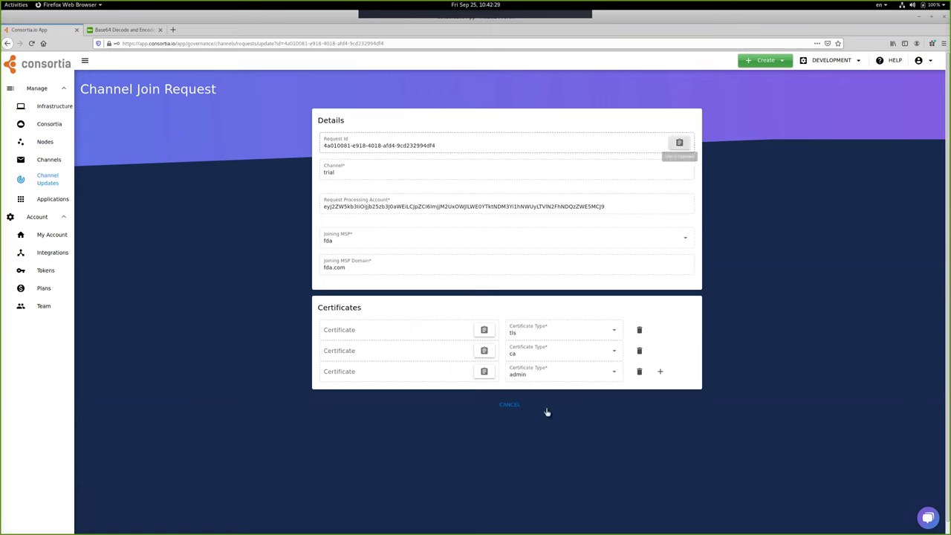
{"action": "left_click", "coordinate": [503, 406]}
- Reopen the fda join request, inspect its certificates, and copy the request ID again
{"action": "left_click", "coordinate": [371, 153]}
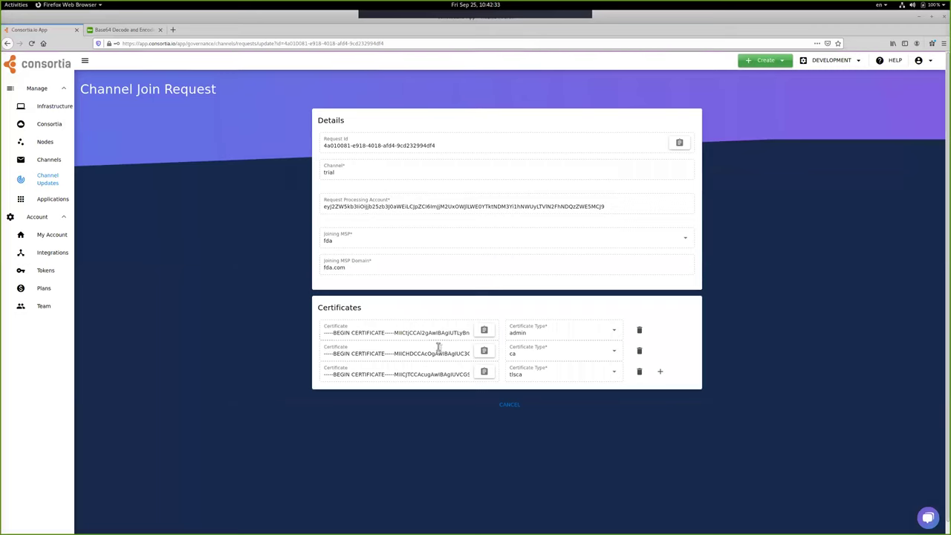
{"action": "left_click", "coordinate": [447, 336]}
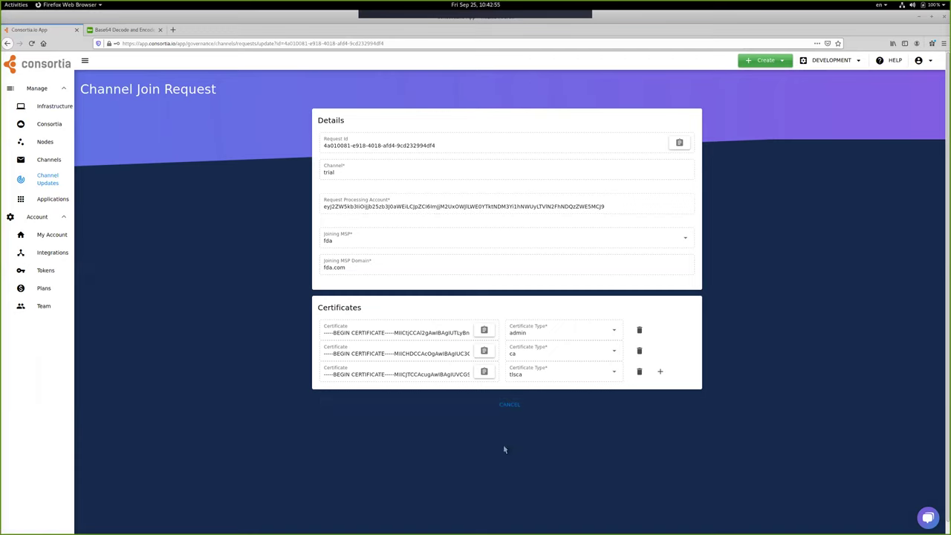
{"action": "left_click", "coordinate": [510, 405]}
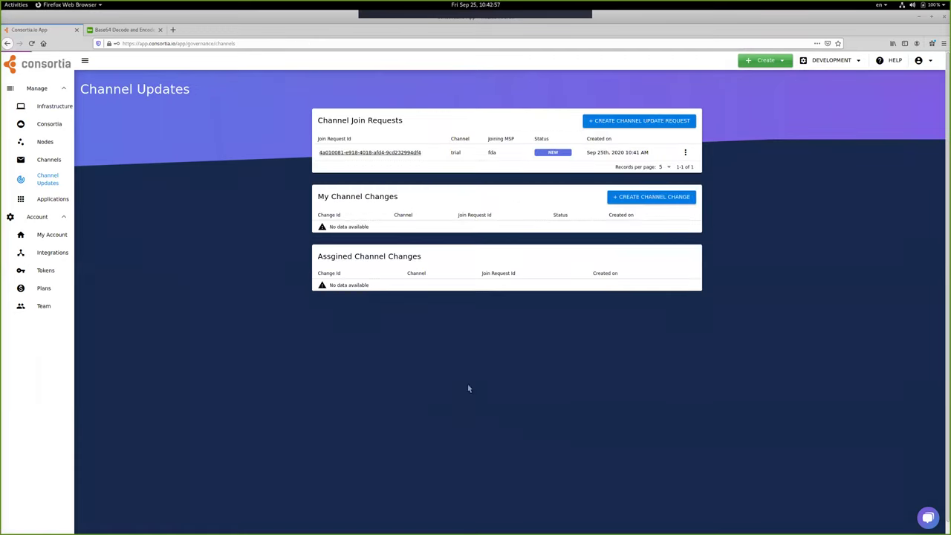
{"action": "left_click", "coordinate": [412, 153]}
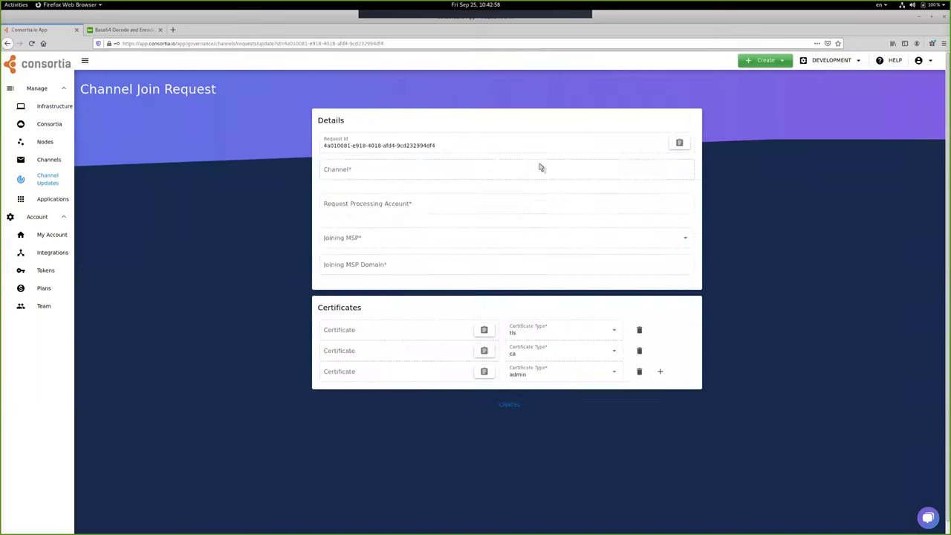
{"action": "left_click", "coordinate": [677, 144]}
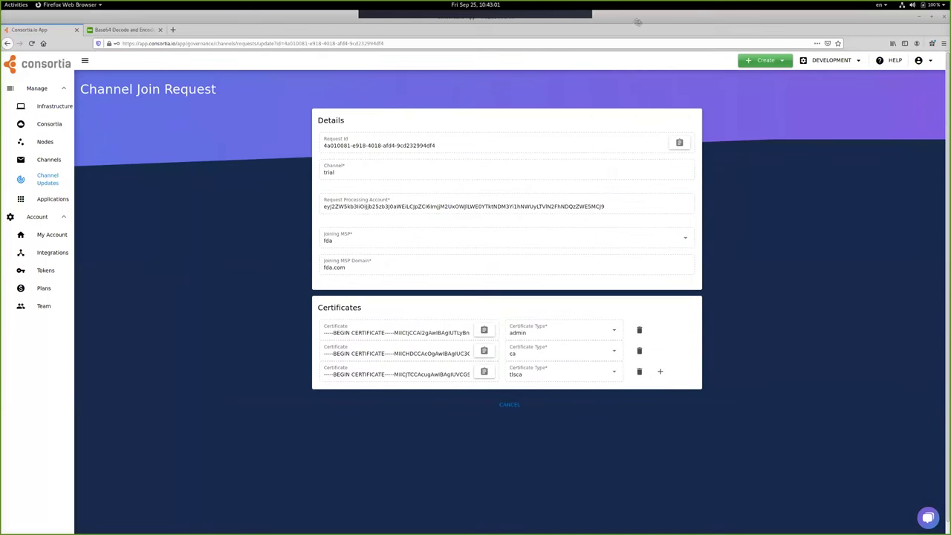
{"action": "key", "text": "alt+Tab"}
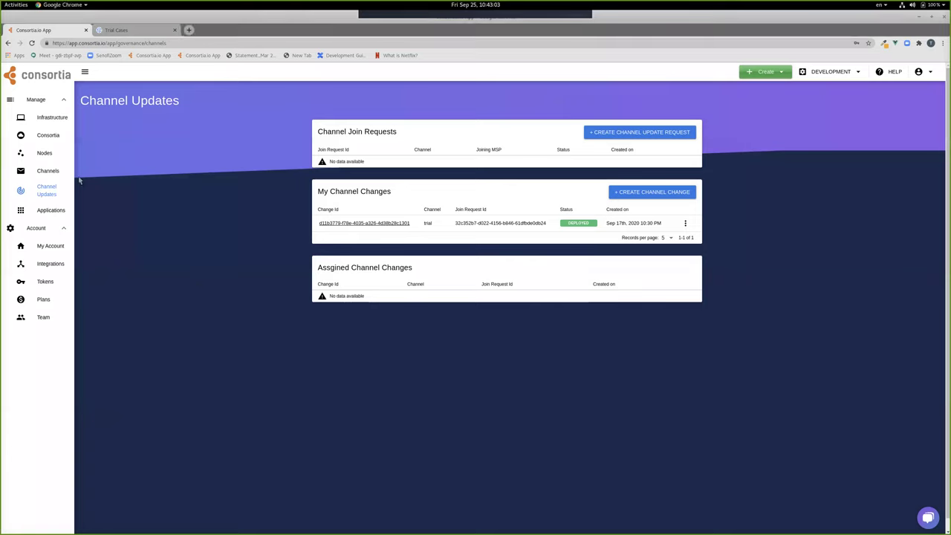
- Create a channel change on trial including join request 4a010081-e918-4018-afd4-9cd232994df4
{"action": "left_click", "coordinate": [49, 192]}
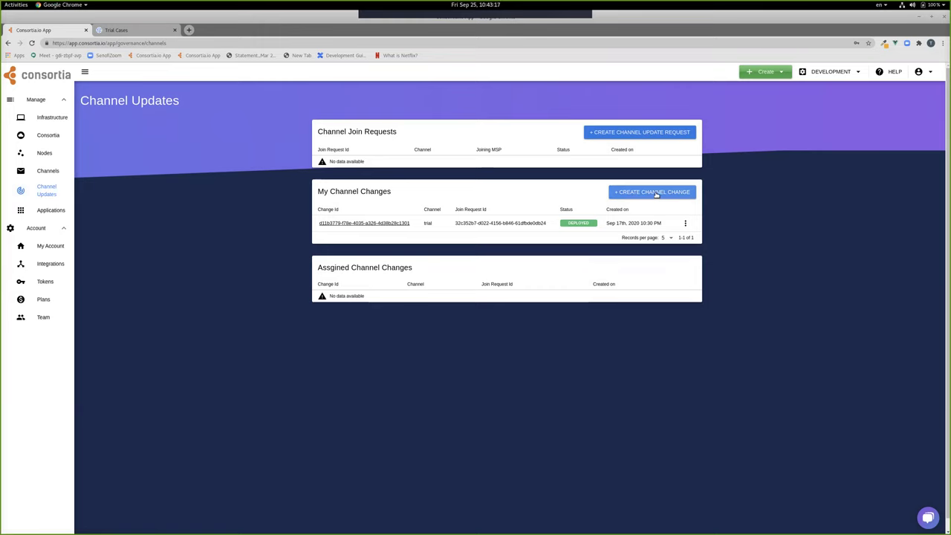
{"action": "left_click", "coordinate": [657, 192]}
{"action": "left_click", "coordinate": [404, 152]}
{"action": "left_click", "coordinate": [345, 173]}
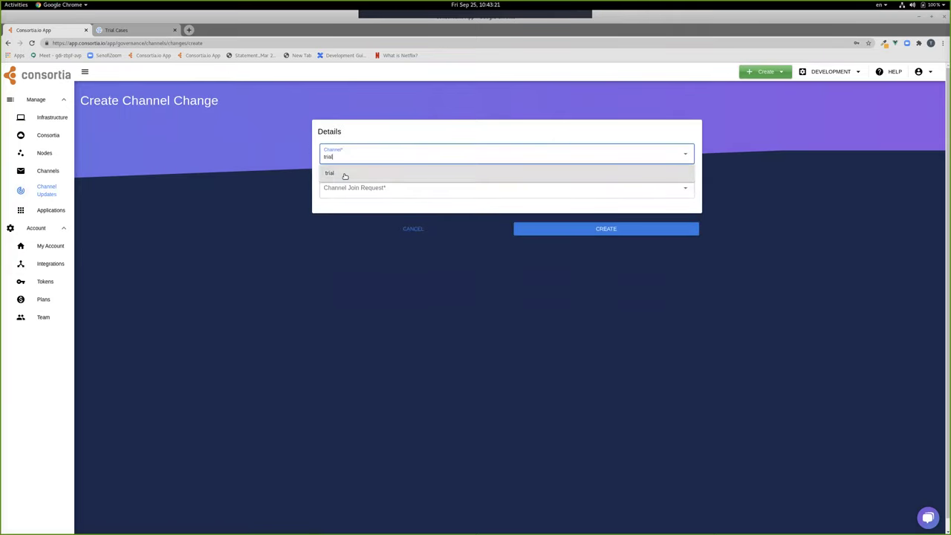
{"action": "left_click", "coordinate": [358, 187]}
{"action": "left_click", "coordinate": [357, 206]}
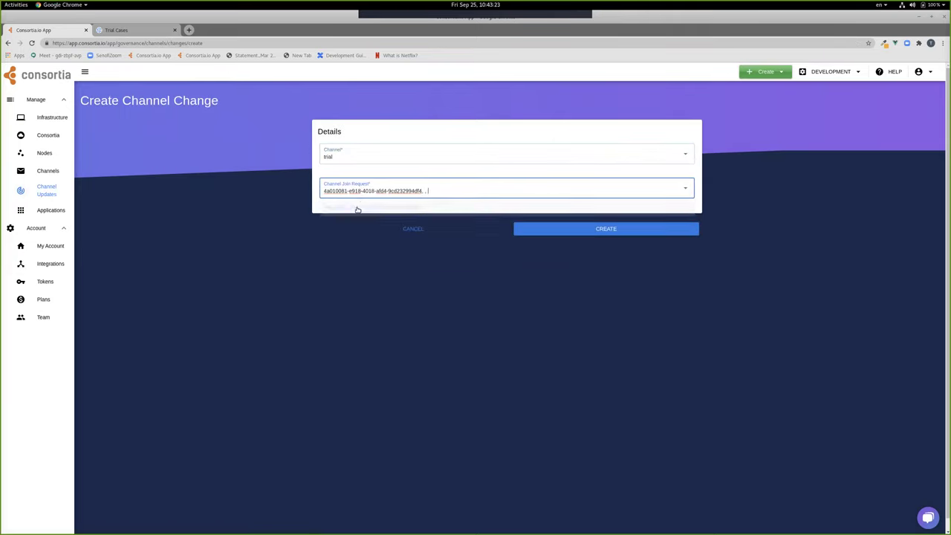
{"action": "left_click", "coordinate": [606, 230]}
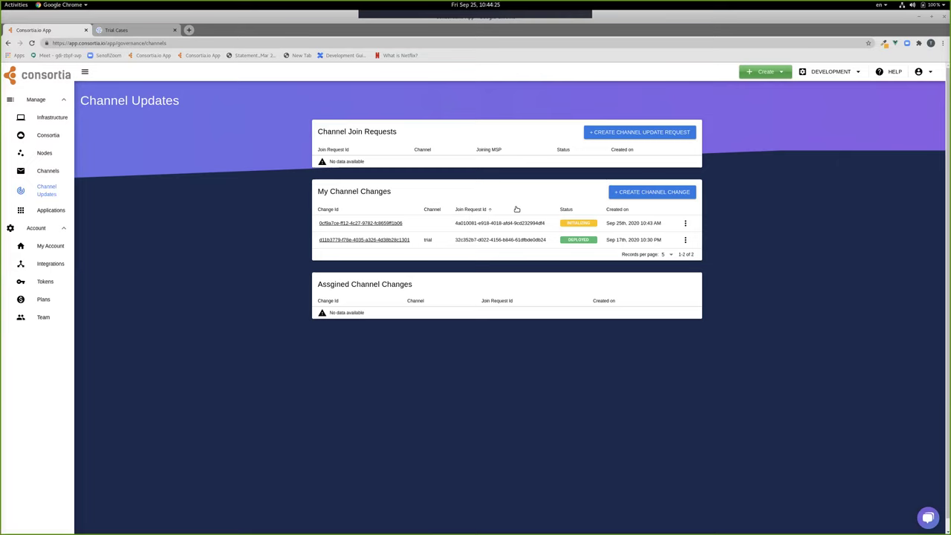
- Open the new channel change and review its READY status, fda certificates, signers nova and bostongh, and orderer novacons
{"action": "left_click", "coordinate": [374, 224]}
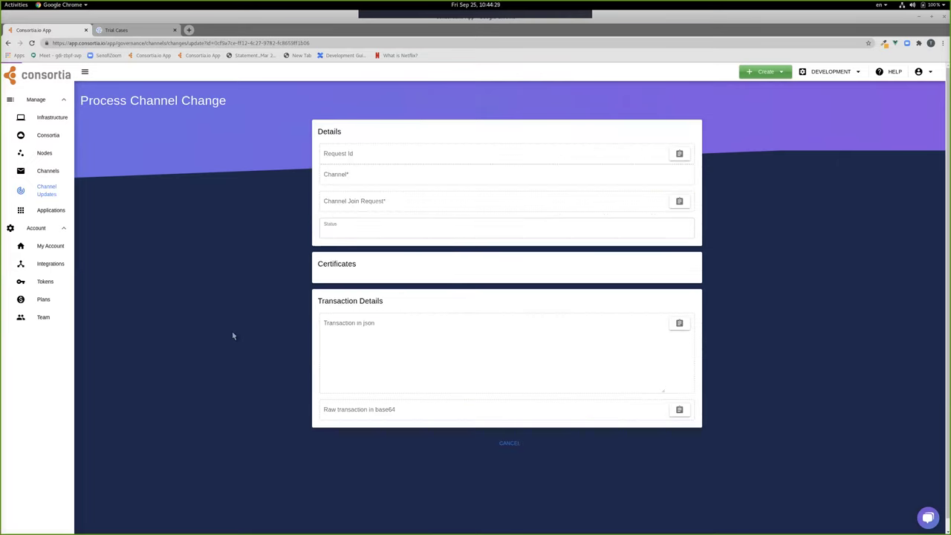
{"action": "scroll", "coordinate": [238, 342], "scroll_direction": "down", "scroll_amount": 3}
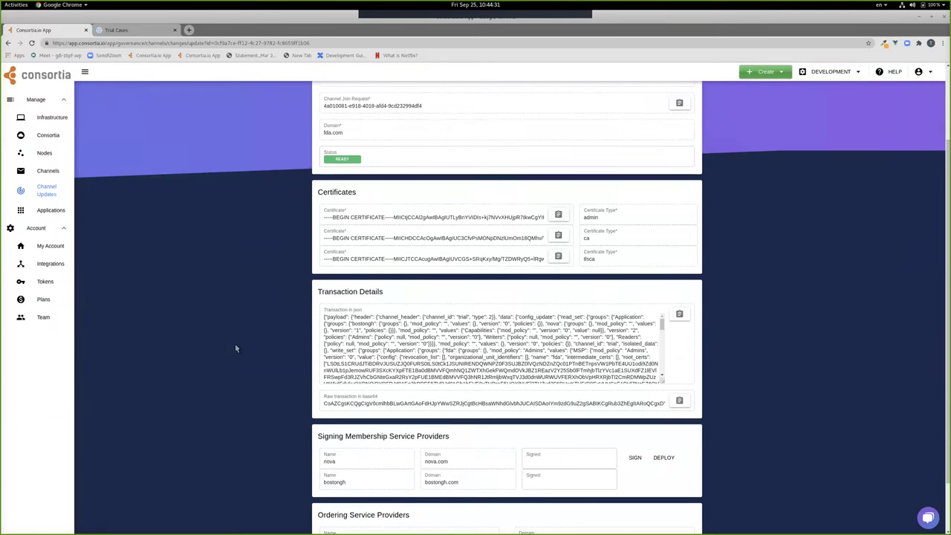
{"action": "scroll", "coordinate": [228, 347], "scroll_direction": "down", "scroll_amount": 1}
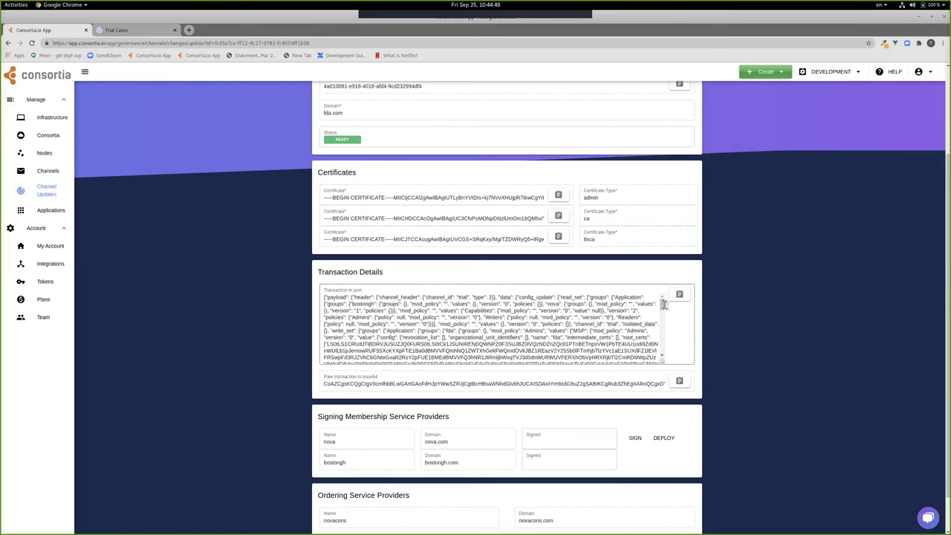
{"action": "scroll", "coordinate": [447, 405], "scroll_direction": "down", "scroll_amount": 2}
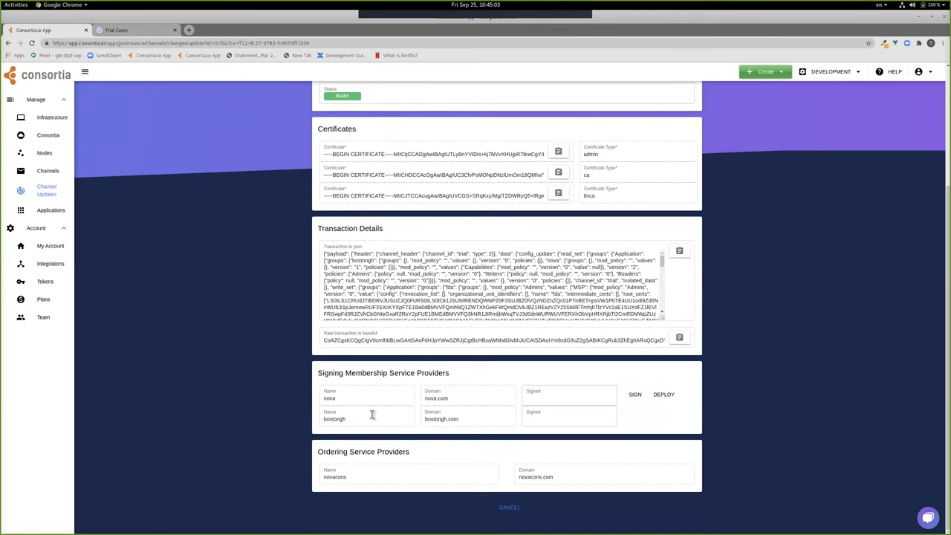
{"action": "double_click", "coordinate": [331, 420]}
- Sign the change as nova, then open the assigned trial change from the second account's Channel Updates
{"action": "left_click", "coordinate": [636, 394]}
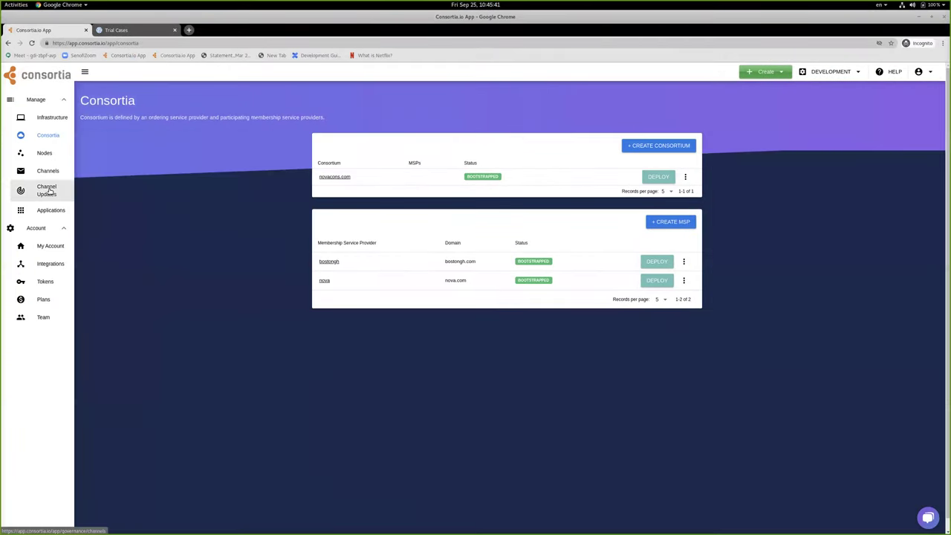
{"action": "left_click", "coordinate": [70, 192]}
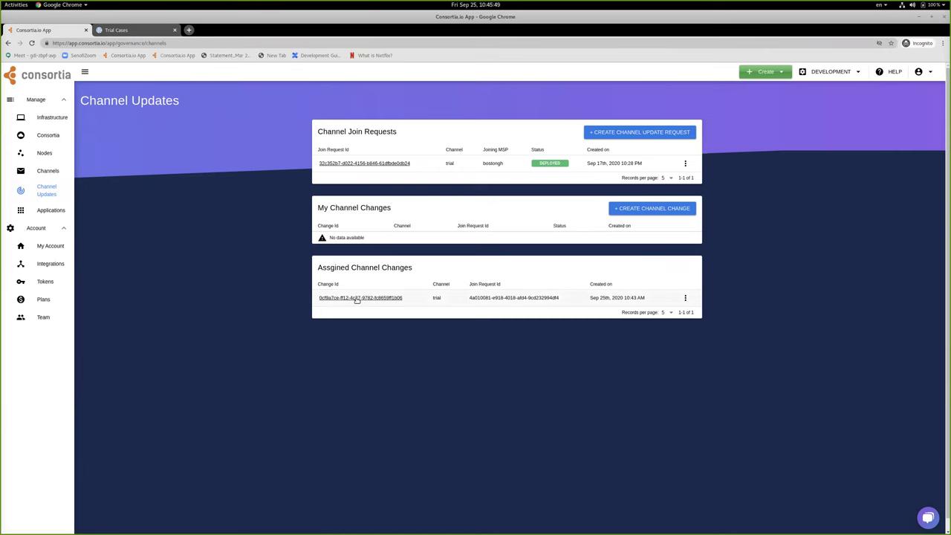
{"action": "left_click", "coordinate": [357, 298]}
- Scroll through and inspect the assigned trial change's transaction JSON
{"action": "scroll", "coordinate": [282, 334], "scroll_direction": "down", "scroll_amount": 3}
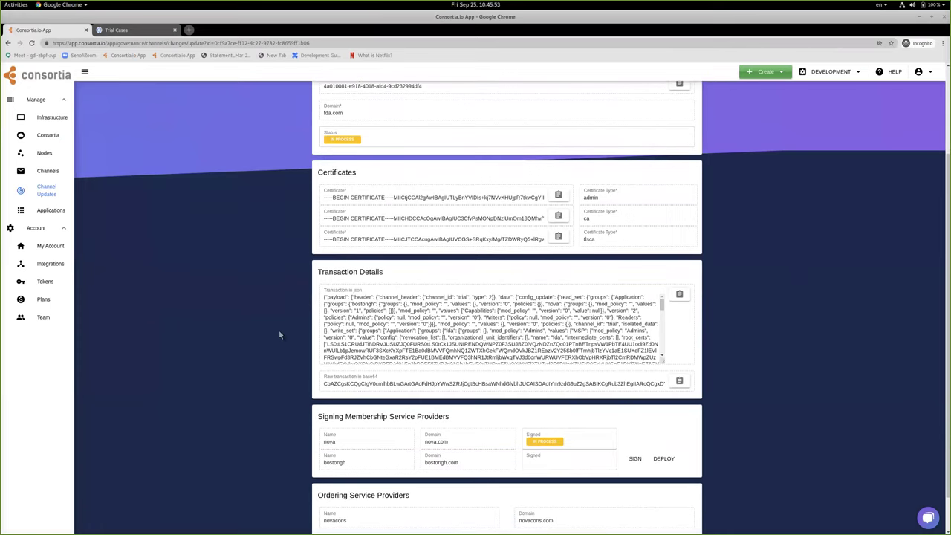
{"action": "left_click_drag", "start_coordinate": [396, 298], "coordinate": [465, 345]}
{"action": "scroll", "coordinate": [471, 344], "scroll_direction": "down", "scroll_amount": 3}
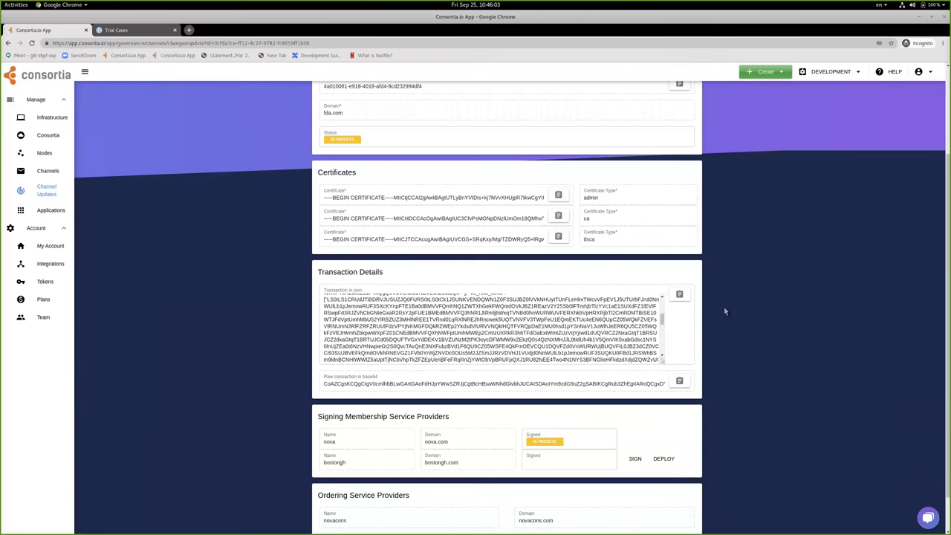
{"action": "mouse_move", "coordinate": [662, 320]}
{"action": "left_mouse_down"}
{"action": "mouse_move", "coordinate": [659, 353]}
{"action": "mouse_move", "coordinate": [660, 312]}
{"action": "left_mouse_up"}
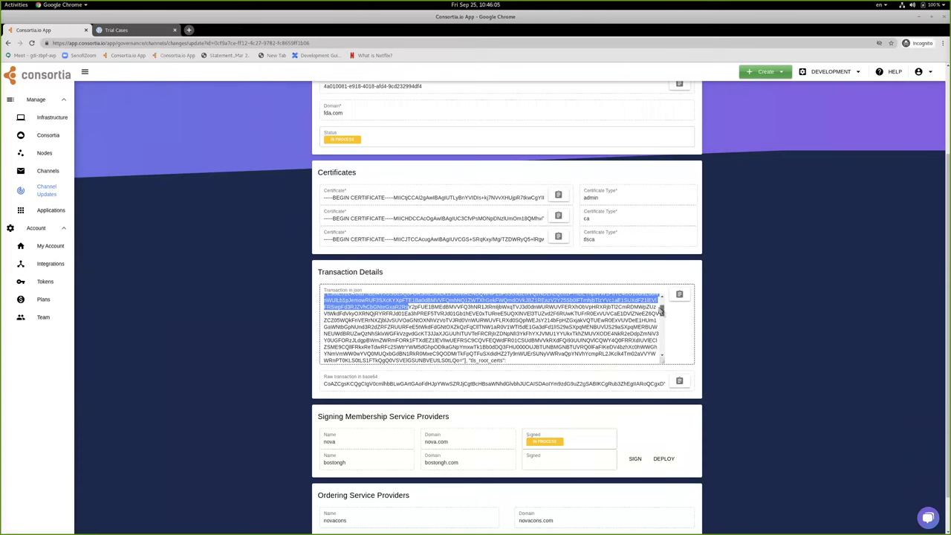
{"action": "scroll", "coordinate": [523, 374], "scroll_direction": "down", "scroll_amount": 1}
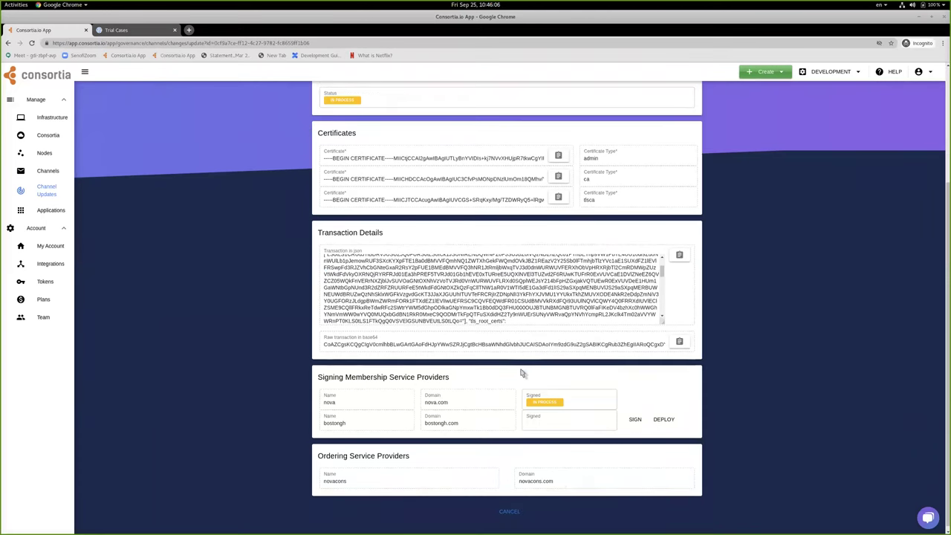
{"action": "left_click", "coordinate": [494, 408]}
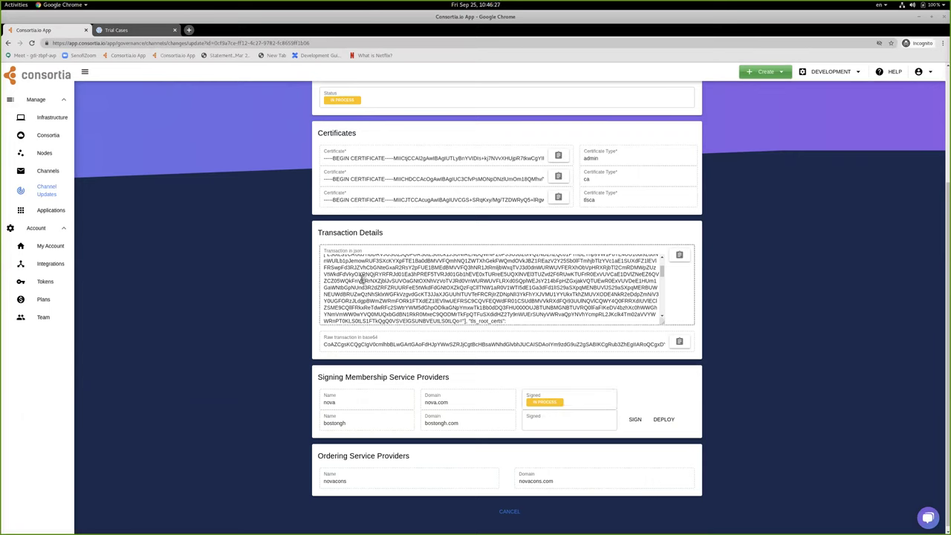
{"action": "scroll", "coordinate": [362, 279], "scroll_direction": "up", "scroll_amount": 3}
{"action": "scroll", "coordinate": [466, 289], "scroll_direction": "up", "scroll_amount": 3}
{"action": "left_click_drag", "start_coordinate": [540, 298], "coordinate": [543, 312]}
{"action": "left_click", "coordinate": [520, 331]}
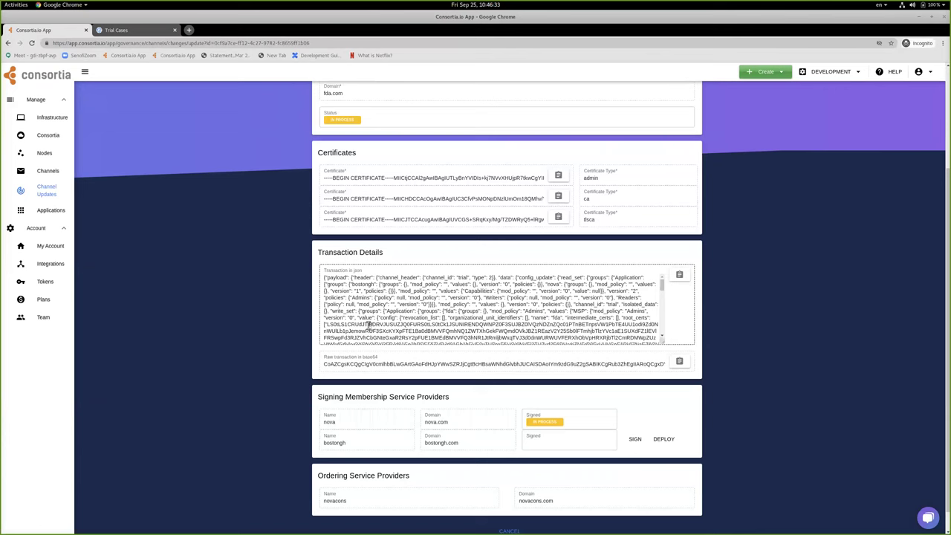
- Check the channel name trial and the fda entry within the transaction JSON
{"action": "scroll", "coordinate": [368, 325], "scroll_direction": "down", "scroll_amount": 1}
{"action": "scroll", "coordinate": [368, 325], "scroll_direction": "up", "scroll_amount": 1}
{"action": "scroll", "coordinate": [368, 325], "scroll_direction": "up", "scroll_amount": 3}
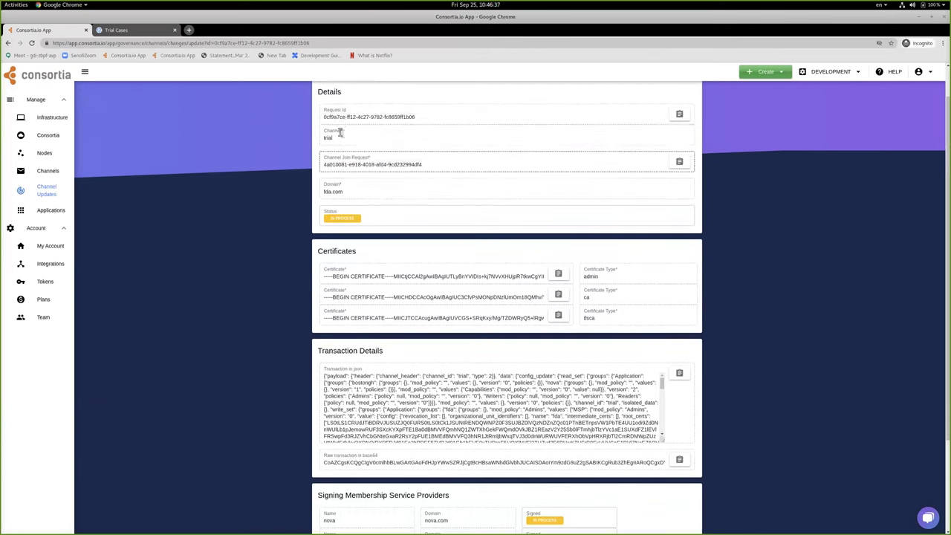
{"action": "double_click", "coordinate": [328, 139]}
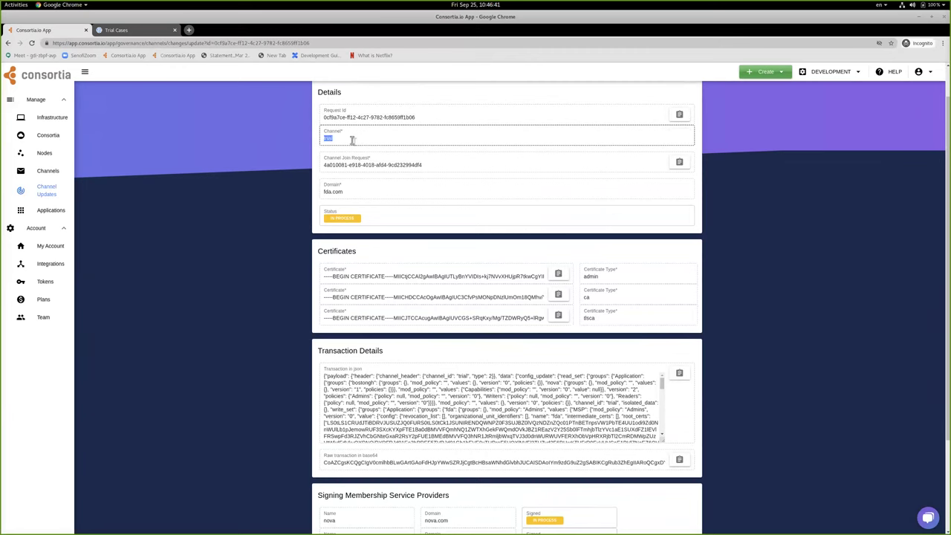
{"action": "scroll", "coordinate": [280, 207], "scroll_direction": "down", "scroll_amount": 3}
{"action": "scroll", "coordinate": [280, 207], "scroll_direction": "down", "scroll_amount": 1}
{"action": "left_click_drag", "start_coordinate": [364, 276], "coordinate": [427, 329]}
{"action": "left_click", "coordinate": [479, 335]}
{"action": "scroll", "coordinate": [478, 334], "scroll_direction": "down", "scroll_amount": 3}
{"action": "scroll", "coordinate": [480, 334], "scroll_direction": "down", "scroll_amount": 5}
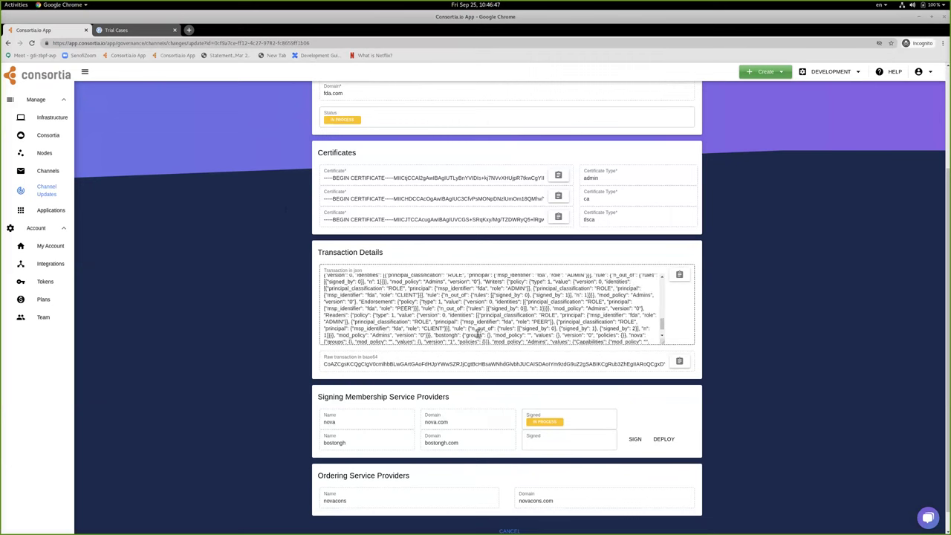
{"action": "double_click", "coordinate": [510, 297]}
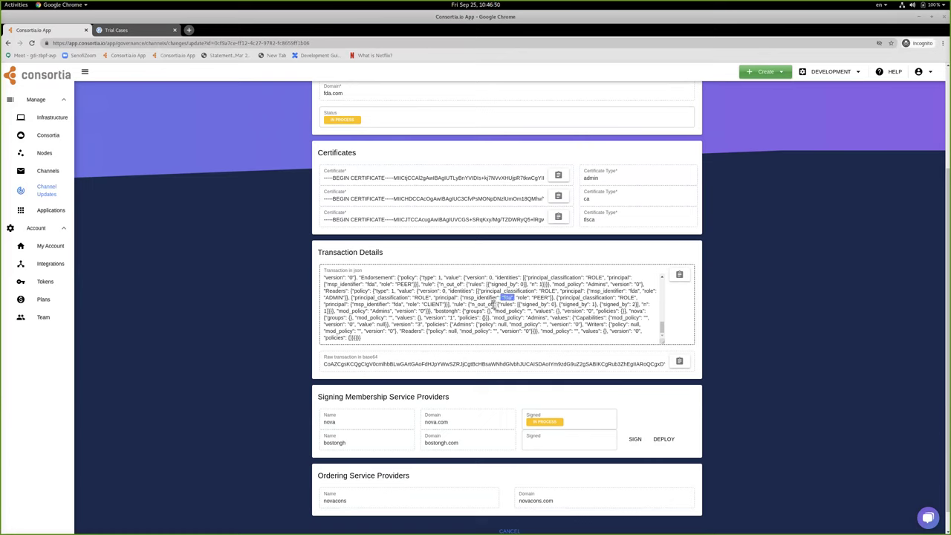
{"action": "left_click_drag", "start_coordinate": [378, 338], "coordinate": [380, 305]}
{"action": "left_click", "coordinate": [380, 304]}
{"action": "scroll", "coordinate": [311, 339], "scroll_direction": "down", "scroll_amount": 1}
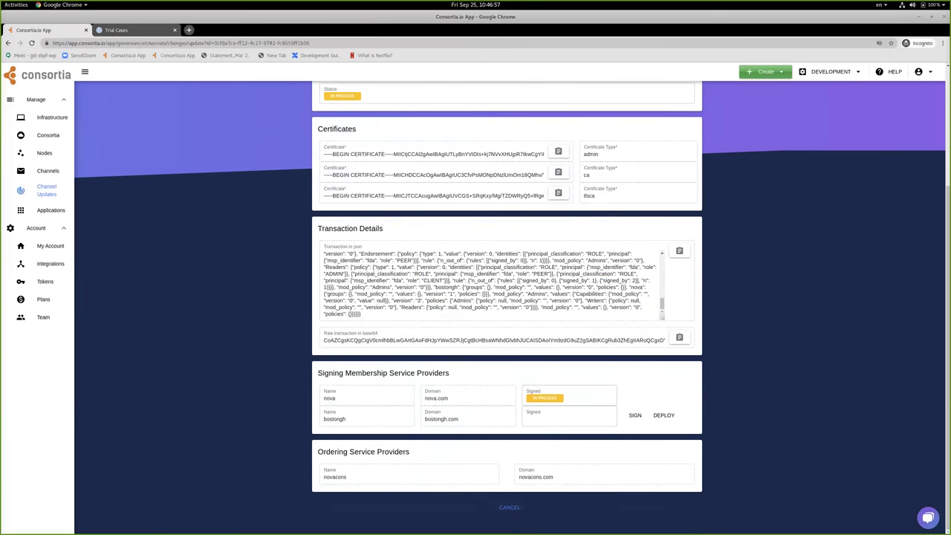
{"action": "left_click", "coordinate": [520, 510]}
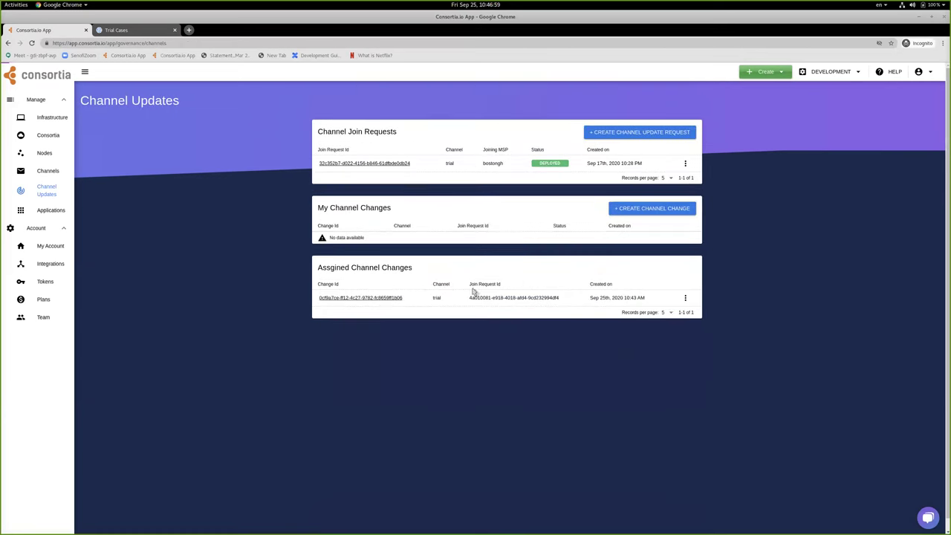
{"action": "left_click", "coordinate": [361, 298]}
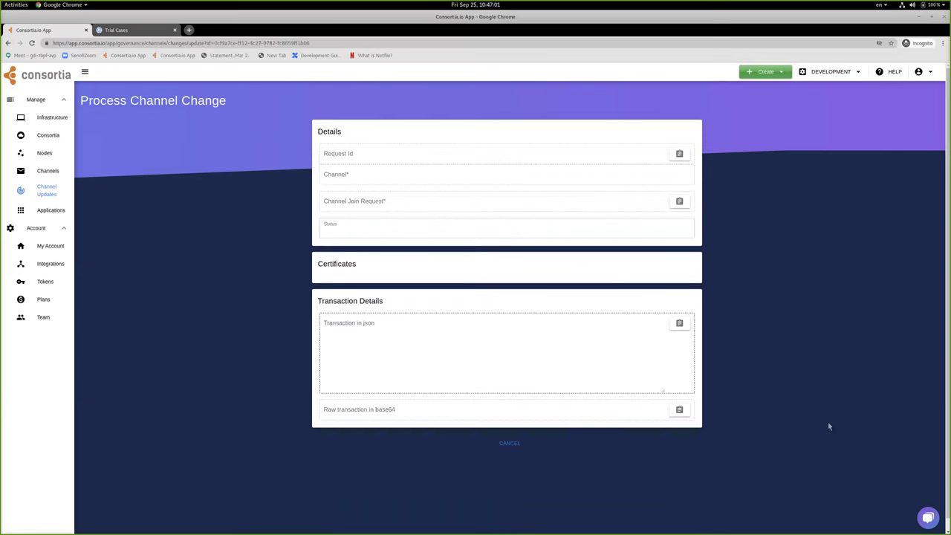
{"action": "scroll", "coordinate": [803, 405], "scroll_direction": "down", "scroll_amount": 3}
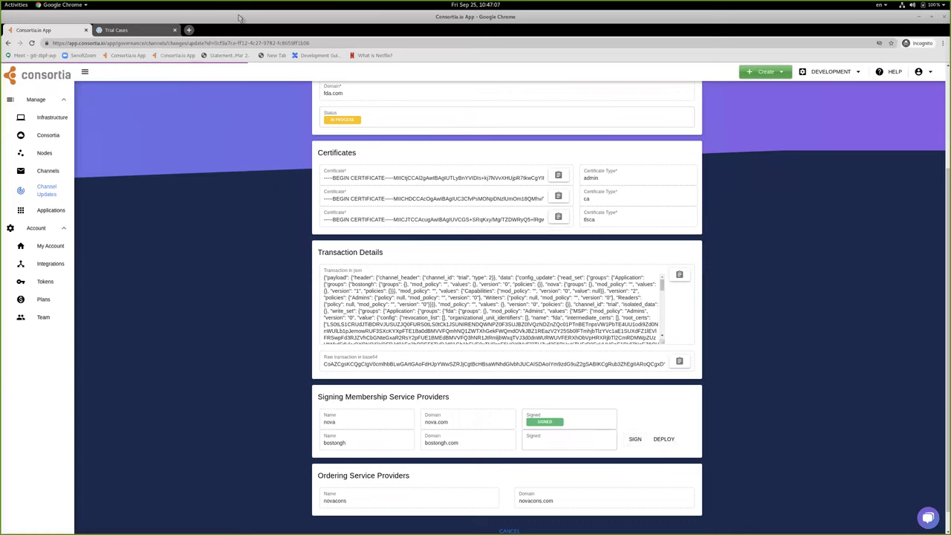
{"action": "left_click", "coordinate": [921, 72]}
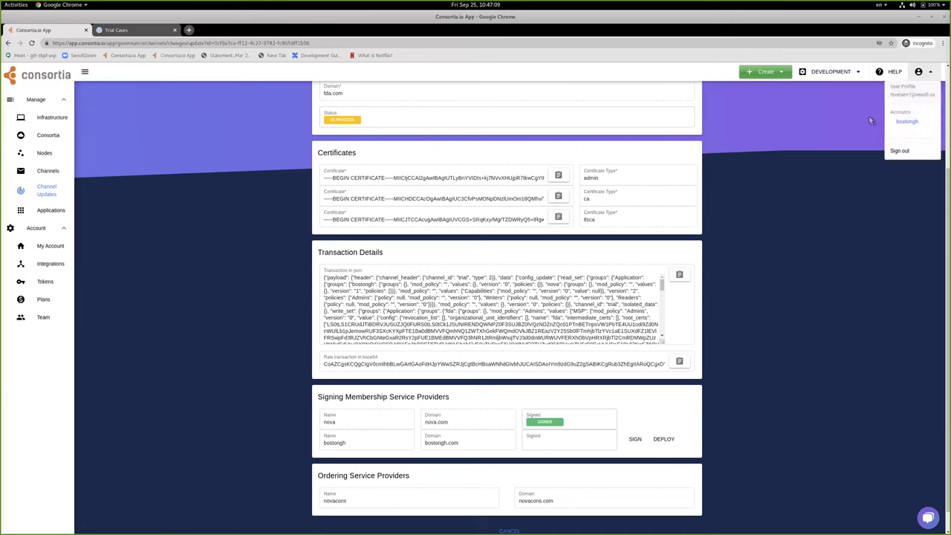
{"action": "left_click", "coordinate": [509, 529]}
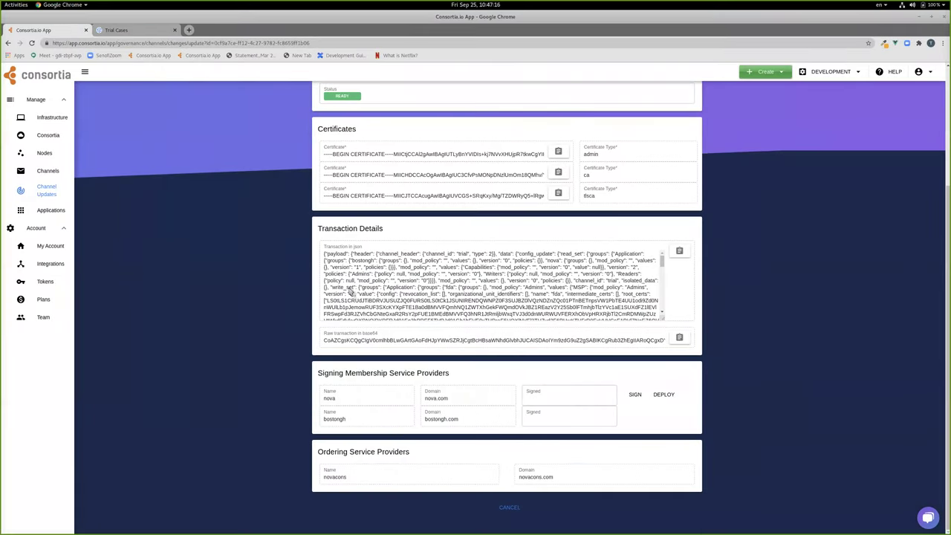
{"action": "left_click", "coordinate": [510, 507]}
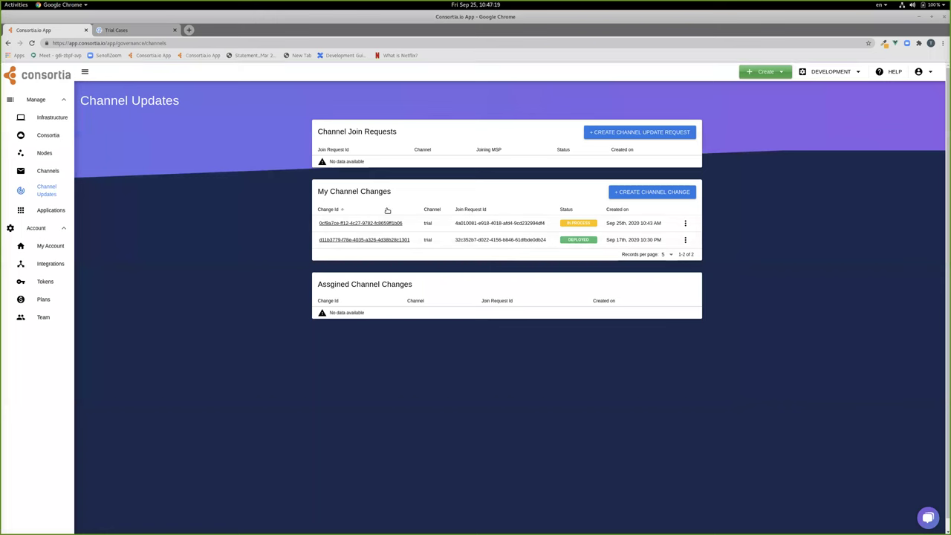
{"action": "left_click", "coordinate": [358, 223]}
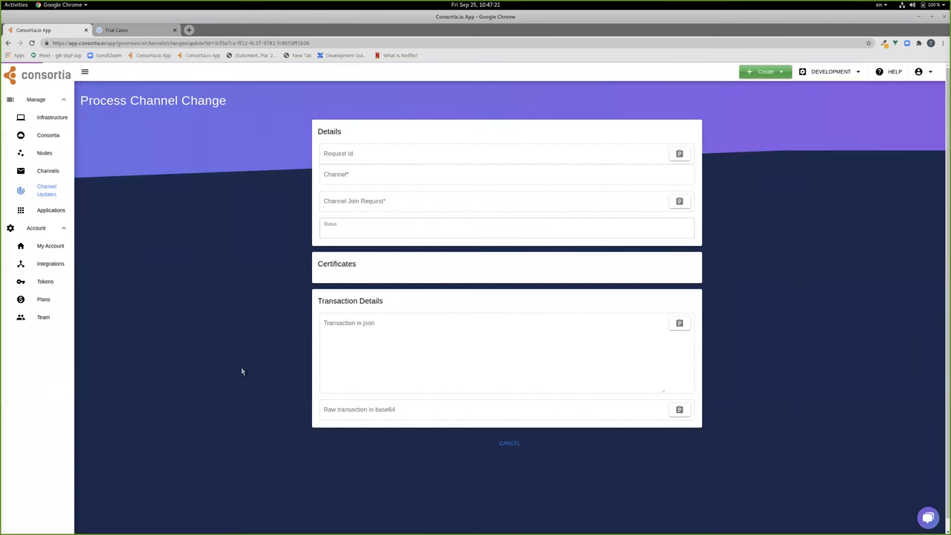
{"action": "scroll", "coordinate": [216, 373], "scroll_direction": "down", "scroll_amount": 4}
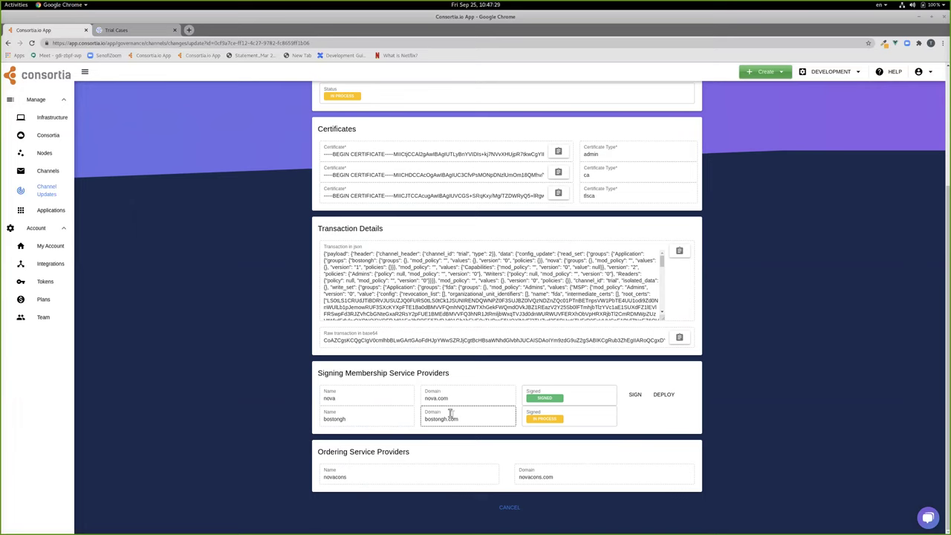
{"action": "left_click_drag", "start_coordinate": [323, 373], "coordinate": [449, 375]}
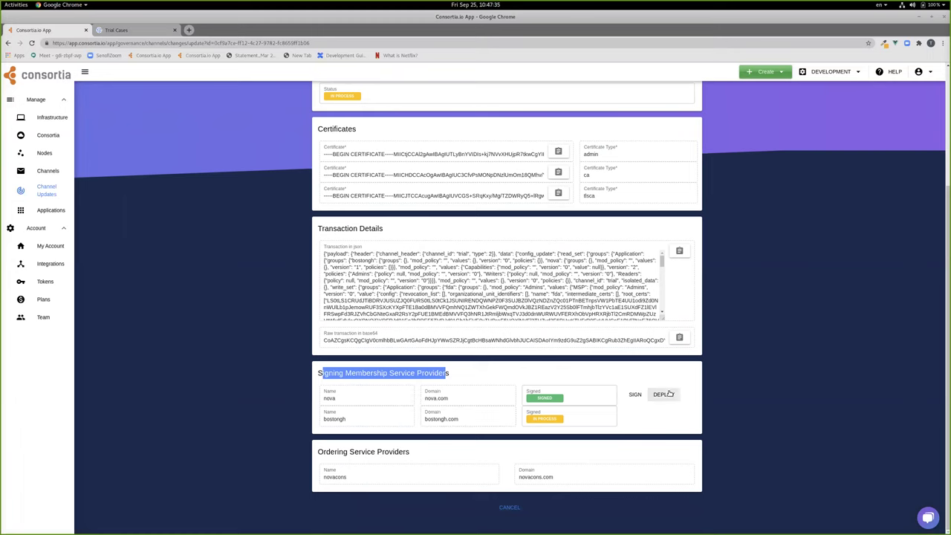
{"action": "left_click", "coordinate": [509, 508]}
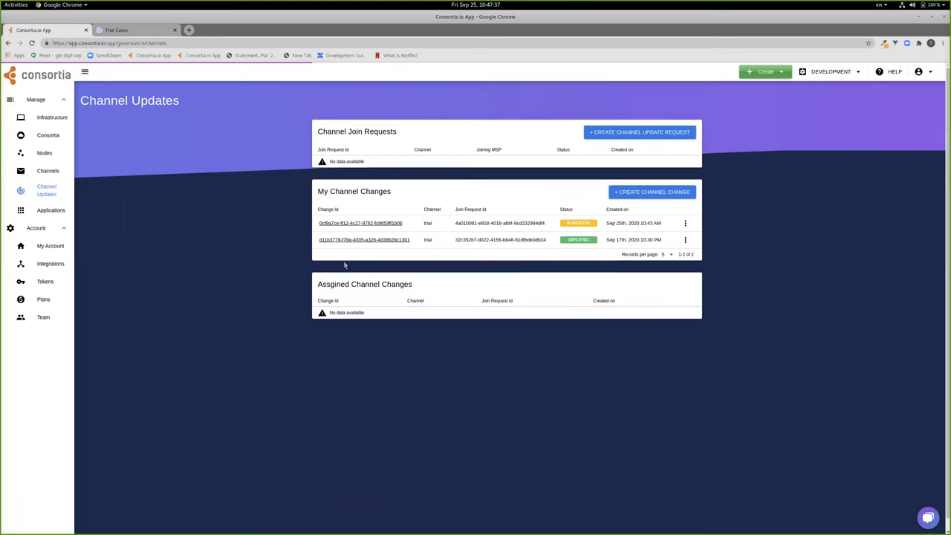
- Confirm nova and bostongh both show SIGNED on the trial change and deploy it
{"action": "left_click", "coordinate": [372, 223]}
{"action": "scroll", "coordinate": [496, 407], "scroll_direction": "down", "scroll_amount": 5}
{"action": "scroll", "coordinate": [788, 325], "scroll_direction": "down", "scroll_amount": 3}
{"action": "scroll", "coordinate": [737, 392], "scroll_direction": "down", "scroll_amount": 1}
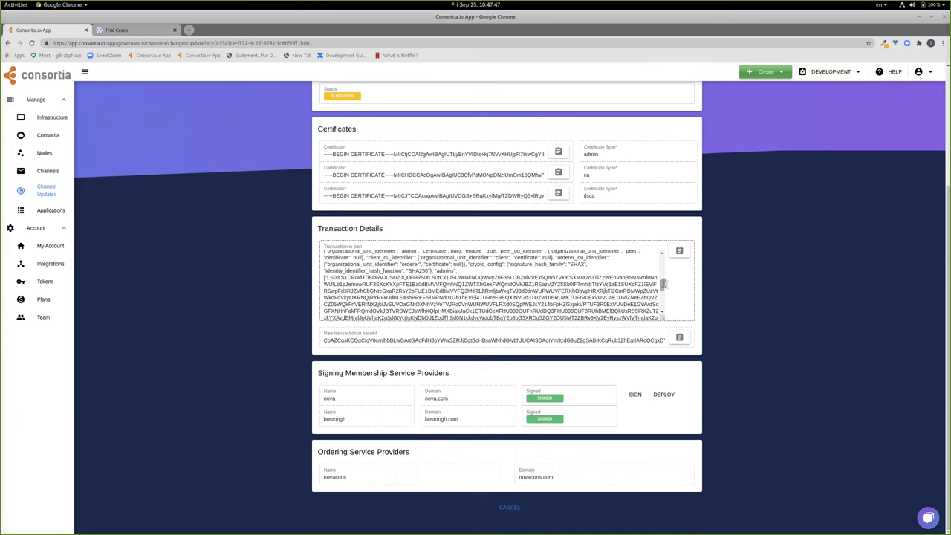
{"action": "left_click_drag", "start_coordinate": [665, 286], "coordinate": [665, 261]}
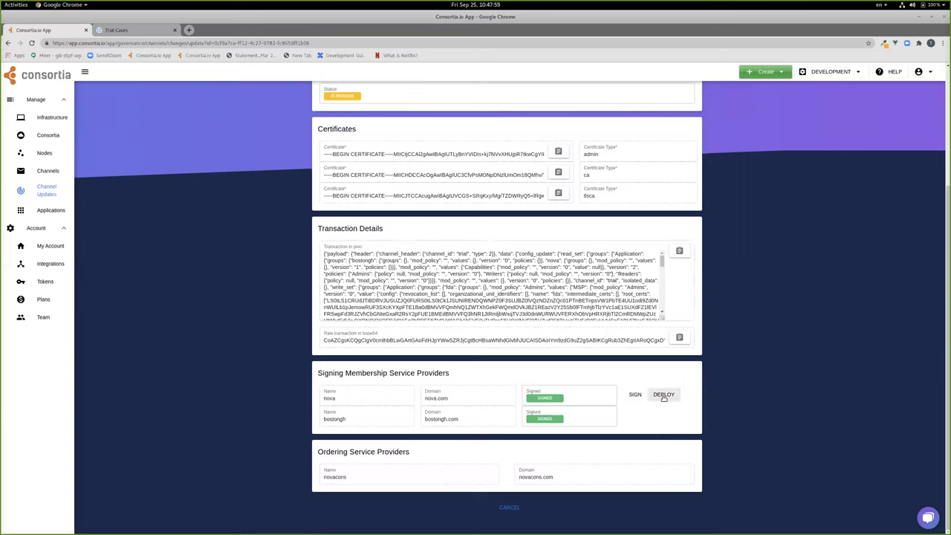
{"action": "left_click", "coordinate": [663, 396]}
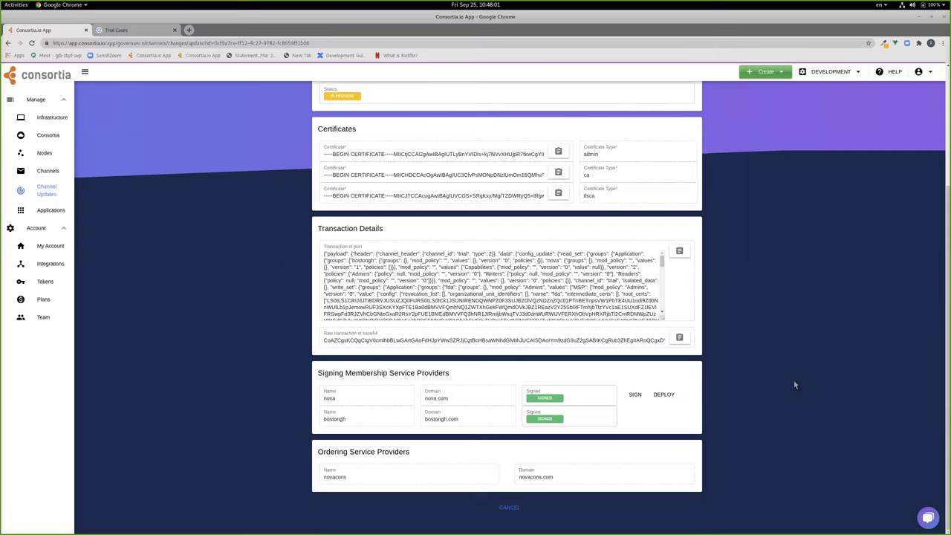
- Reopen the trial channel change to check its status, which remains In Process
{"action": "left_click", "coordinate": [535, 508]}
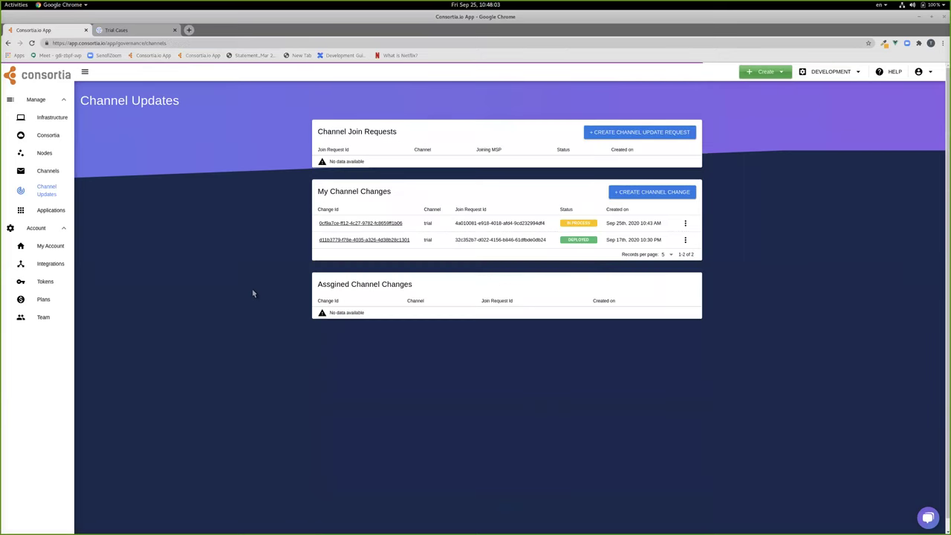
{"action": "left_click", "coordinate": [369, 223]}
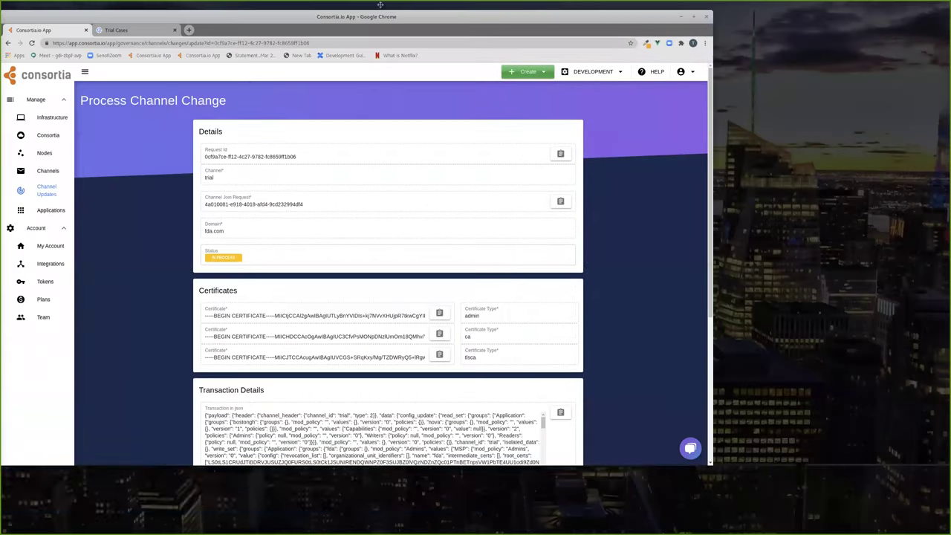
{"action": "scroll", "coordinate": [256, 357], "scroll_direction": "down", "scroll_amount": 3}
{"action": "scroll", "coordinate": [262, 359], "scroll_direction": "down", "scroll_amount": 1}
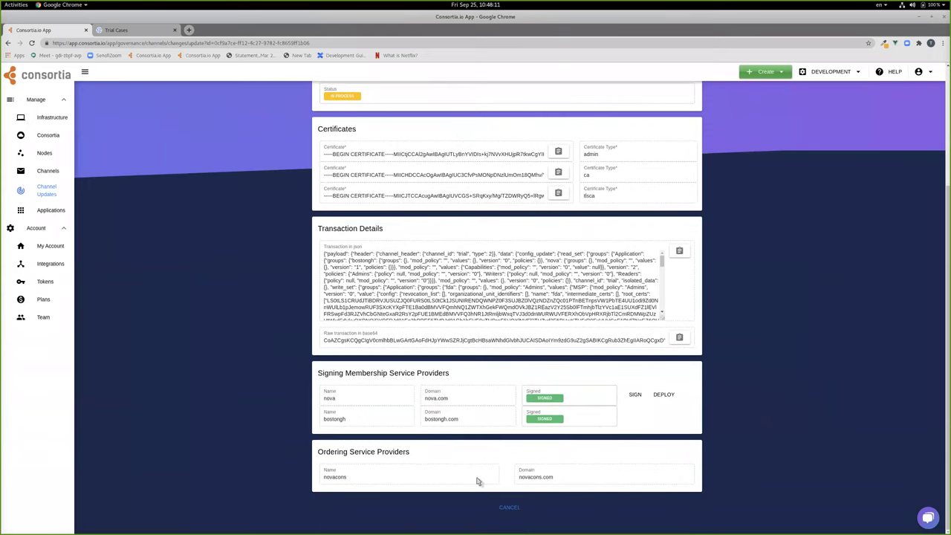
{"action": "left_click", "coordinate": [513, 508]}
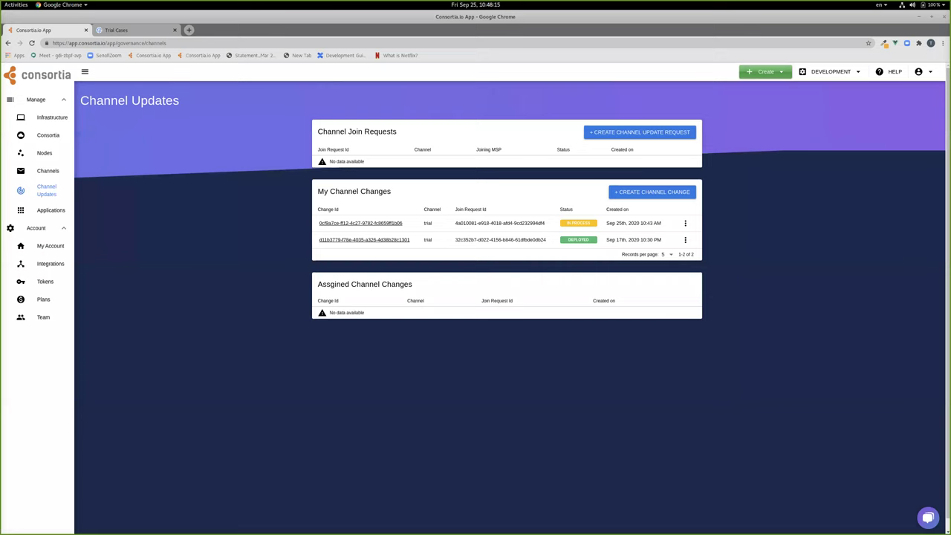
- In the fda session, confirm the trial join request is DEPLOYED and view the Channels list
{"action": "key", "text": "alt+Tab"}
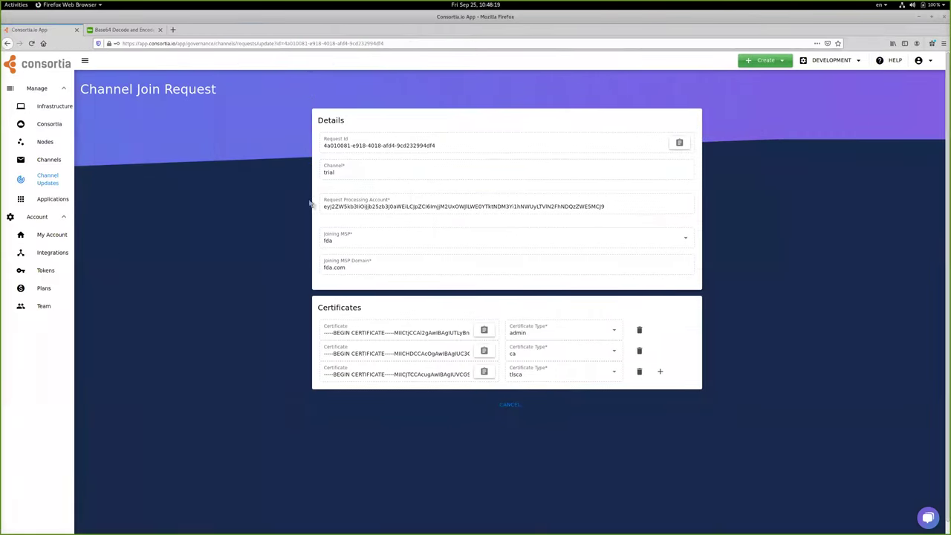
{"action": "left_click", "coordinate": [47, 180]}
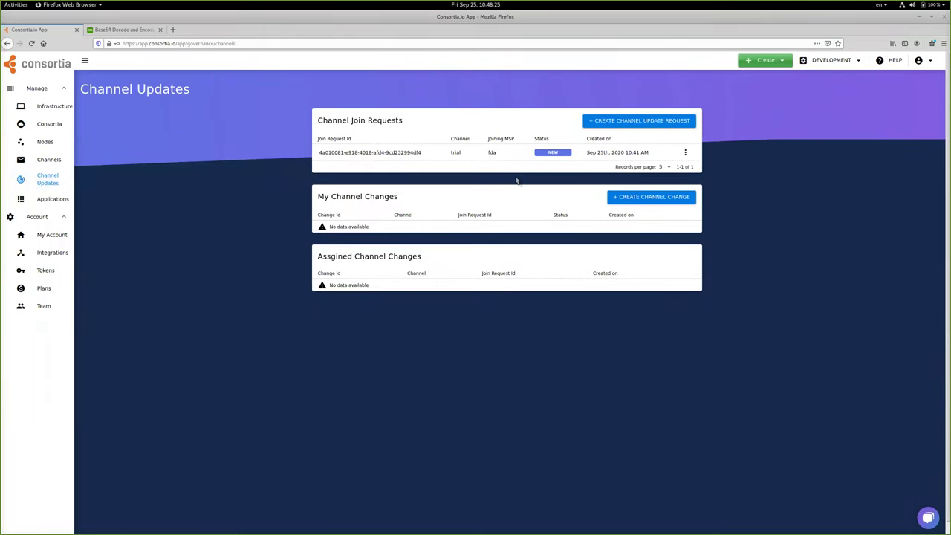
{"action": "left_click", "coordinate": [365, 153]}
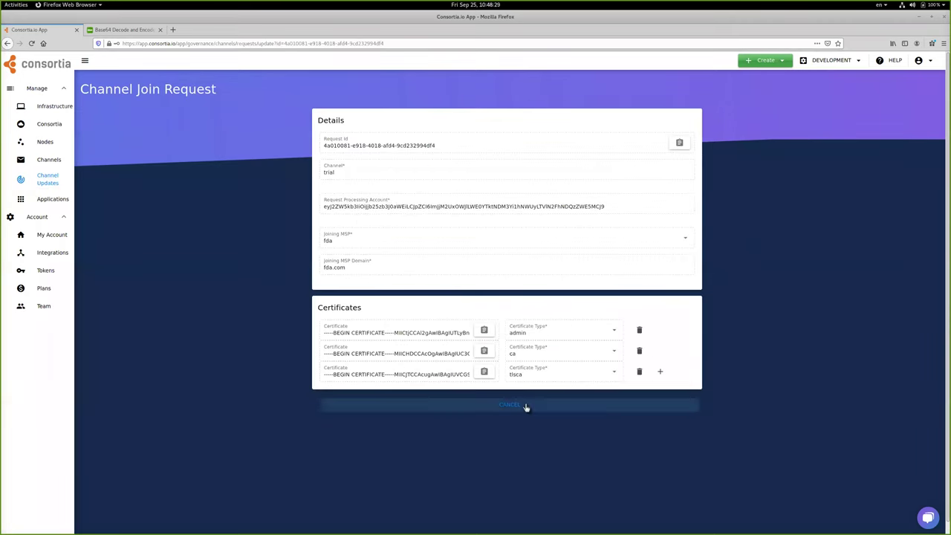
{"action": "left_click", "coordinate": [527, 406]}
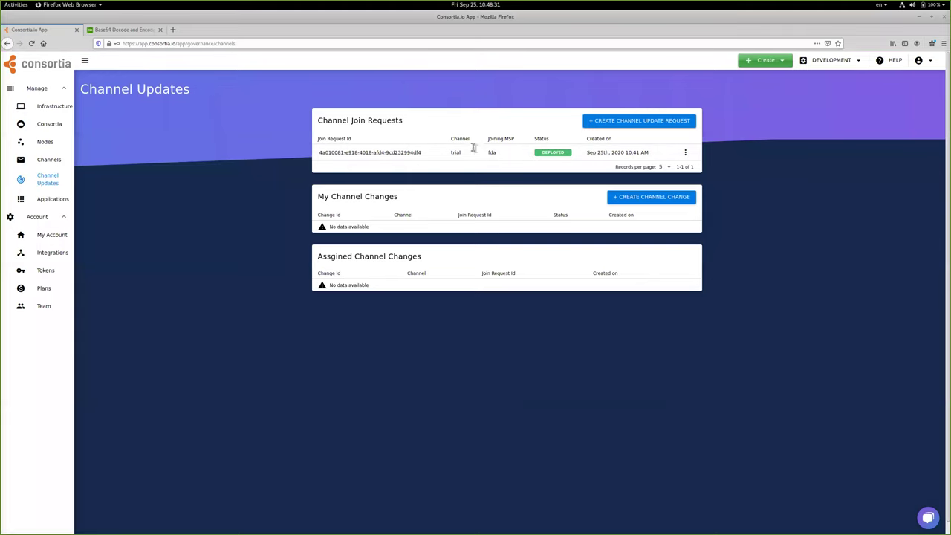
{"action": "double_click", "coordinate": [324, 118]}
{"action": "left_click_drag", "start_coordinate": [324, 118], "coordinate": [396, 118]}
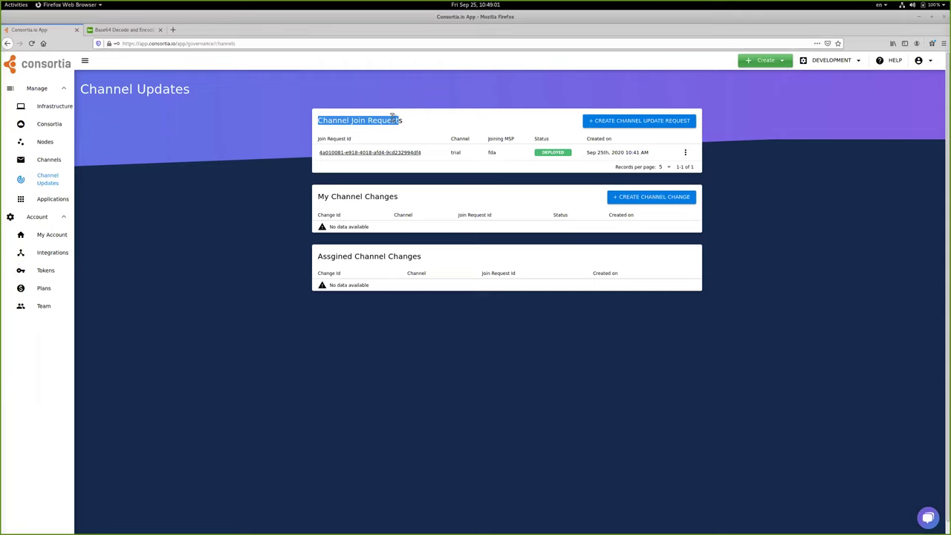
{"action": "left_click", "coordinate": [49, 160]}
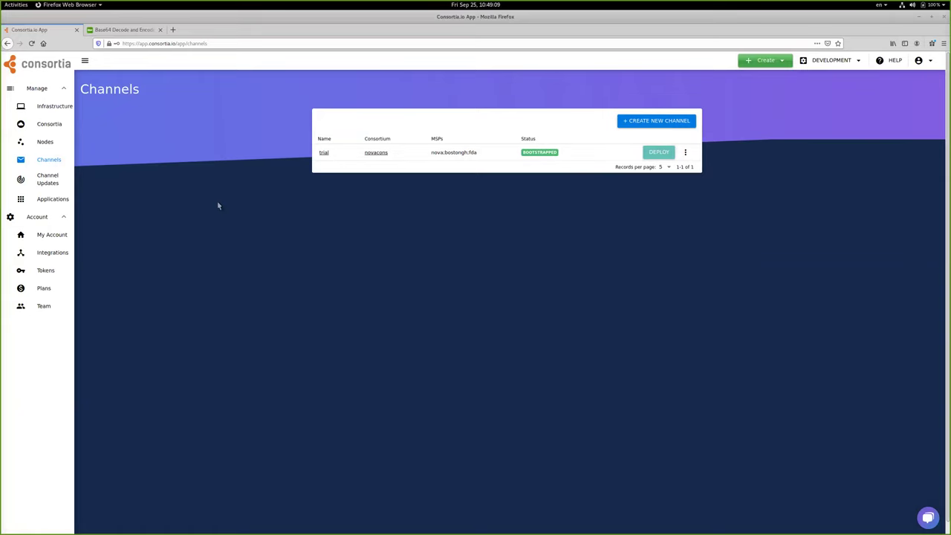
- Join peer fda-peer1 to the trial channel
{"action": "left_click", "coordinate": [54, 143]}
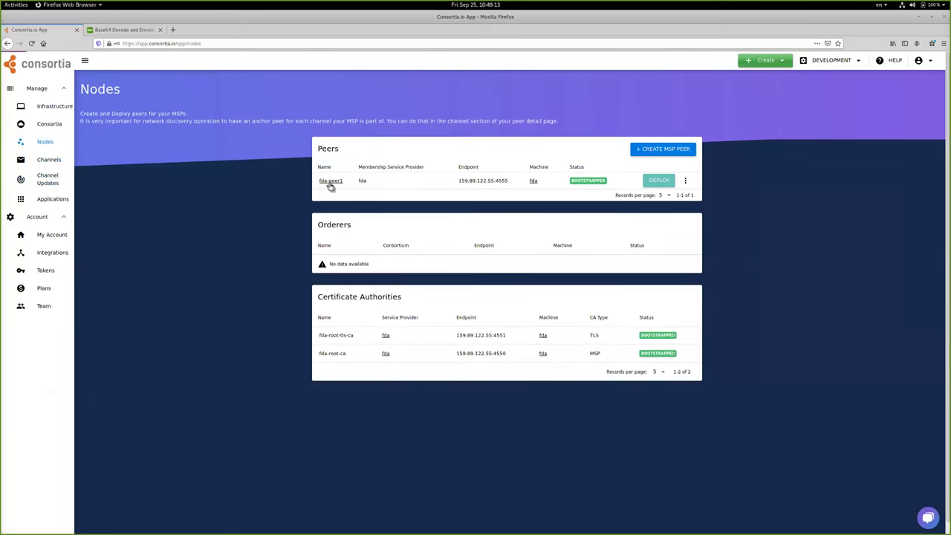
{"action": "left_click", "coordinate": [331, 184]}
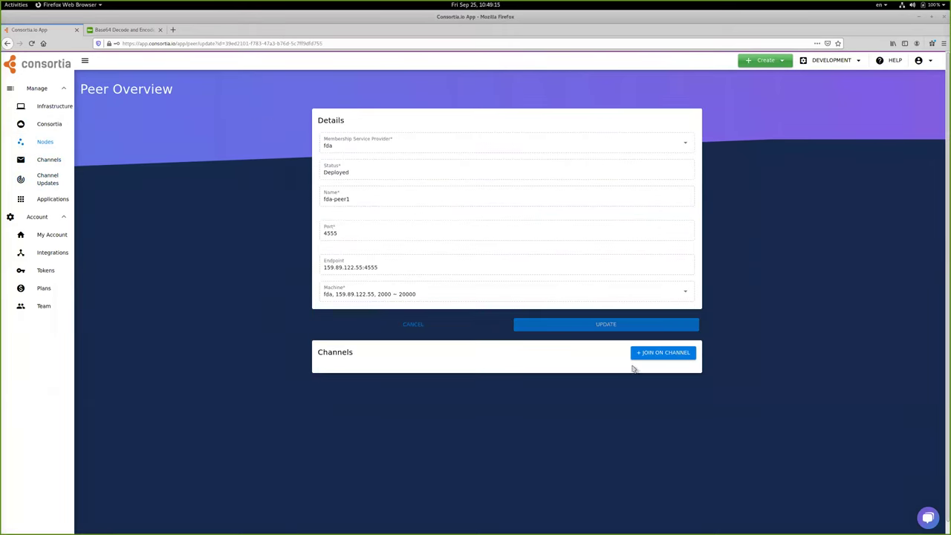
{"action": "left_click", "coordinate": [658, 356]}
{"action": "left_click", "coordinate": [421, 283]}
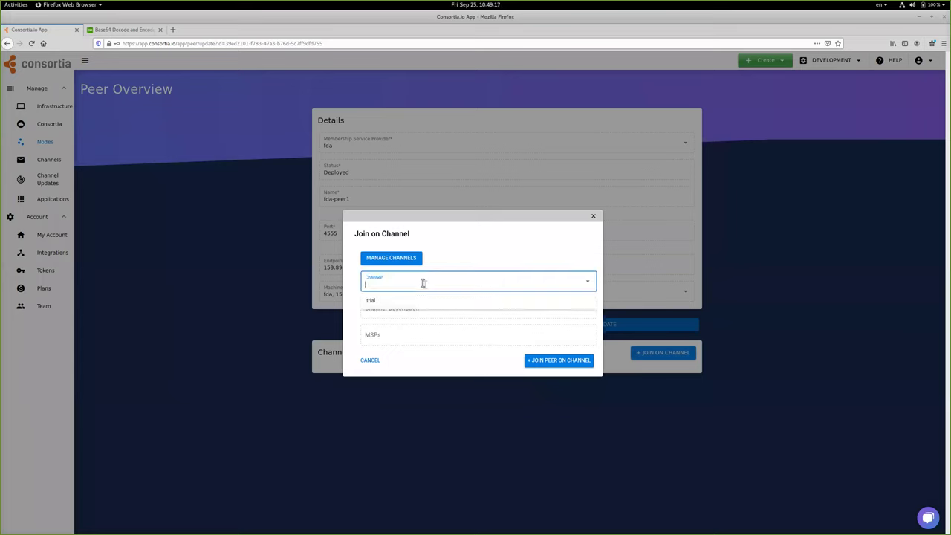
{"action": "left_click", "coordinate": [410, 300]}
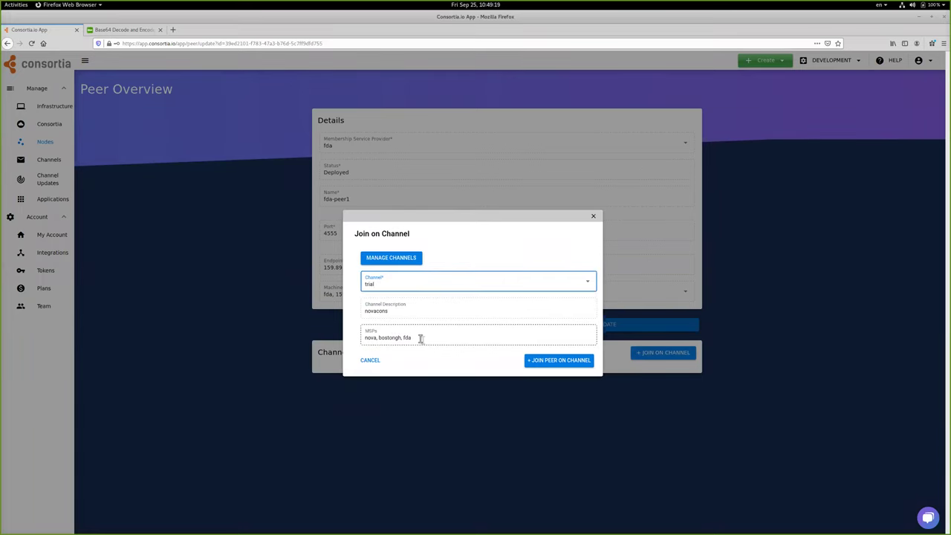
{"action": "left_click", "coordinate": [554, 361]}
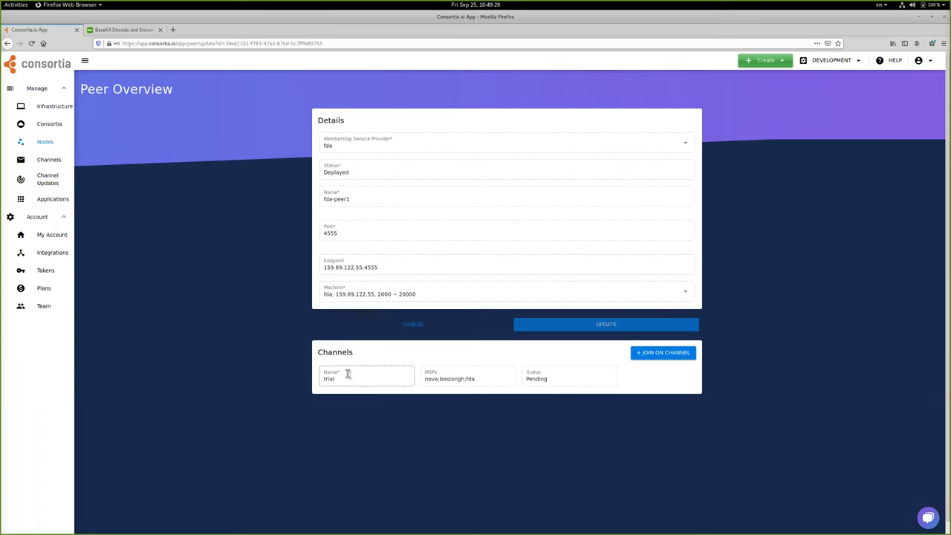
{"action": "left_click", "coordinate": [59, 202]}
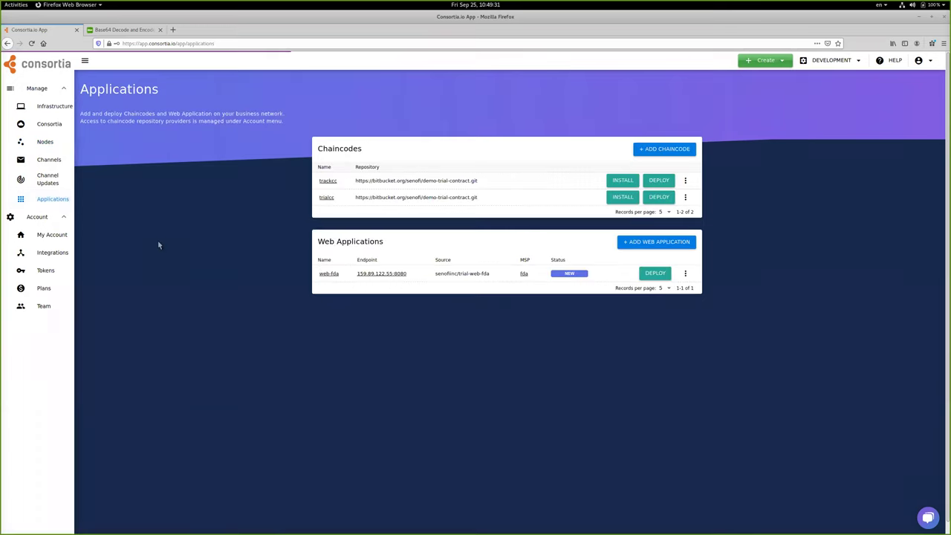
- Confirm fda-peer1's trial channel membership now reads Joined
{"action": "left_click_drag", "start_coordinate": [327, 245], "coordinate": [386, 248]}
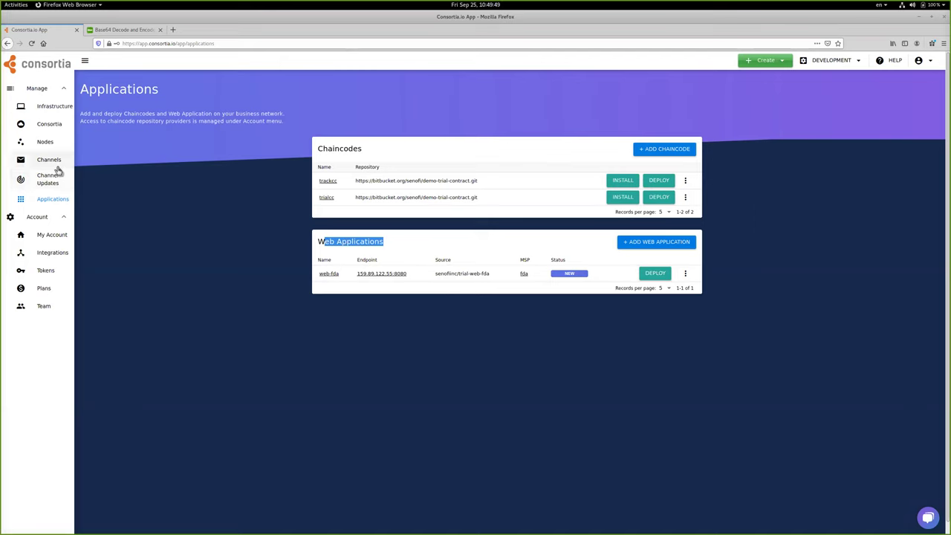
{"action": "left_click", "coordinate": [36, 141]}
{"action": "left_click", "coordinate": [328, 183]}
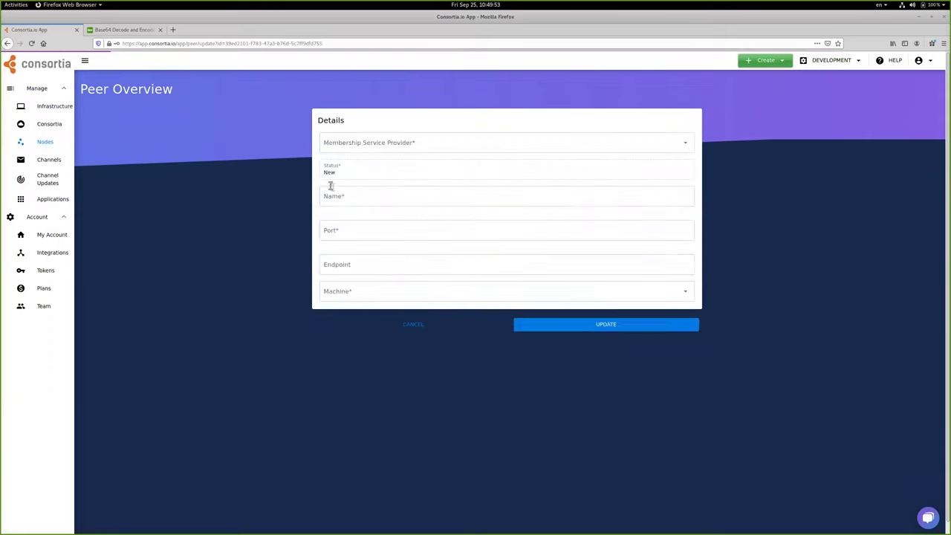
{"action": "left_click_drag", "start_coordinate": [550, 379], "coordinate": [514, 382]}
{"action": "left_click", "coordinate": [472, 443]}
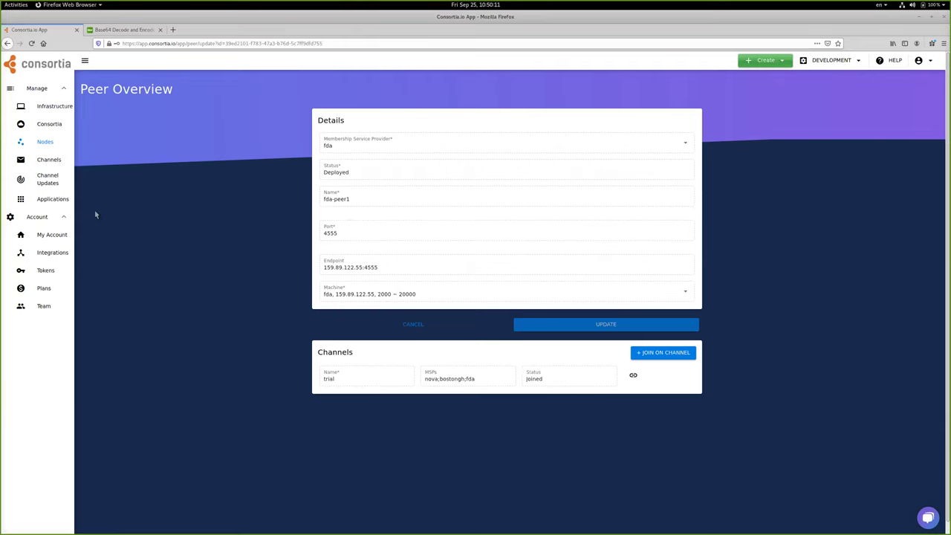
- Open the web-fda application's settings and scroll to its environment variables
{"action": "left_click", "coordinate": [65, 202]}
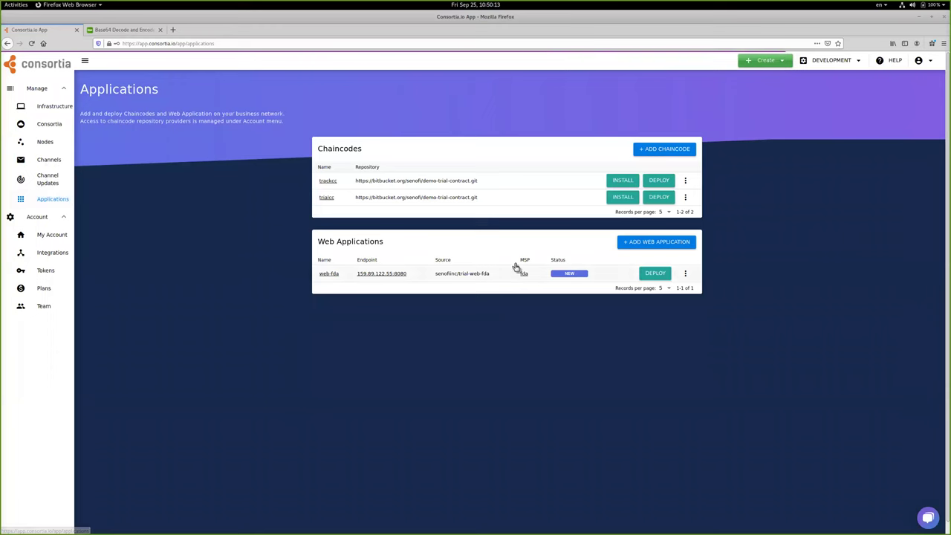
{"action": "left_click", "coordinate": [331, 273]}
{"action": "scroll", "coordinate": [393, 363], "scroll_direction": "down", "scroll_amount": 3}
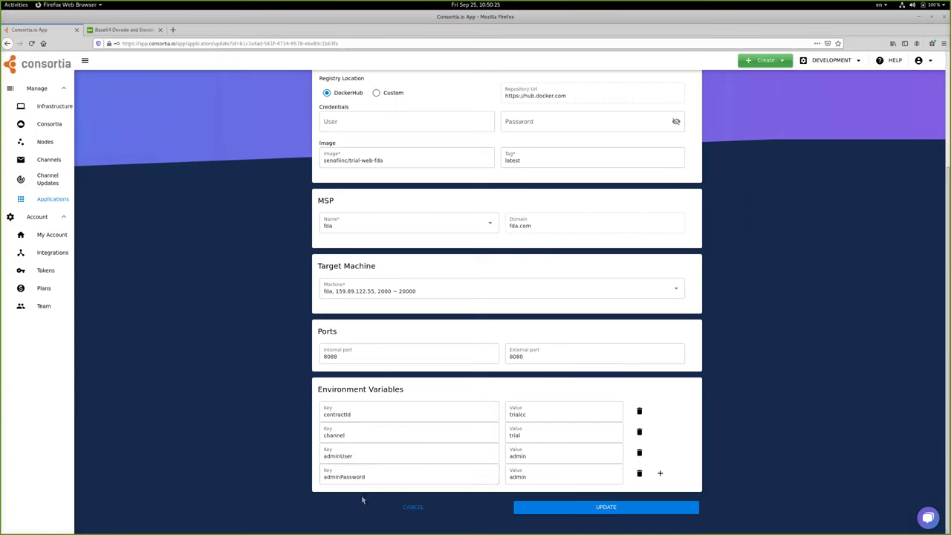
- Deploy web-fda unchanged and confirm its endpoint 159.89.122.55:8080 with status Pending
{"action": "key", "text": "Tab"}
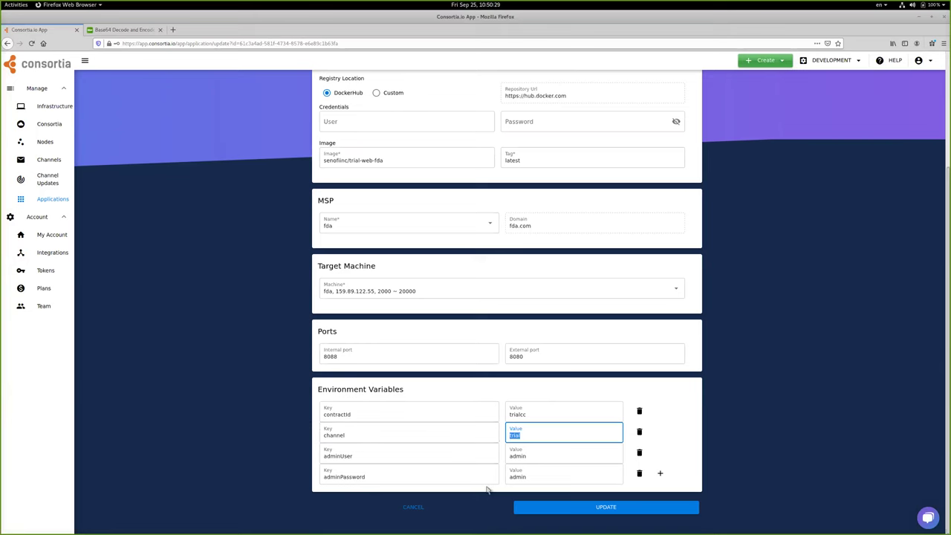
{"action": "left_click", "coordinate": [427, 508]}
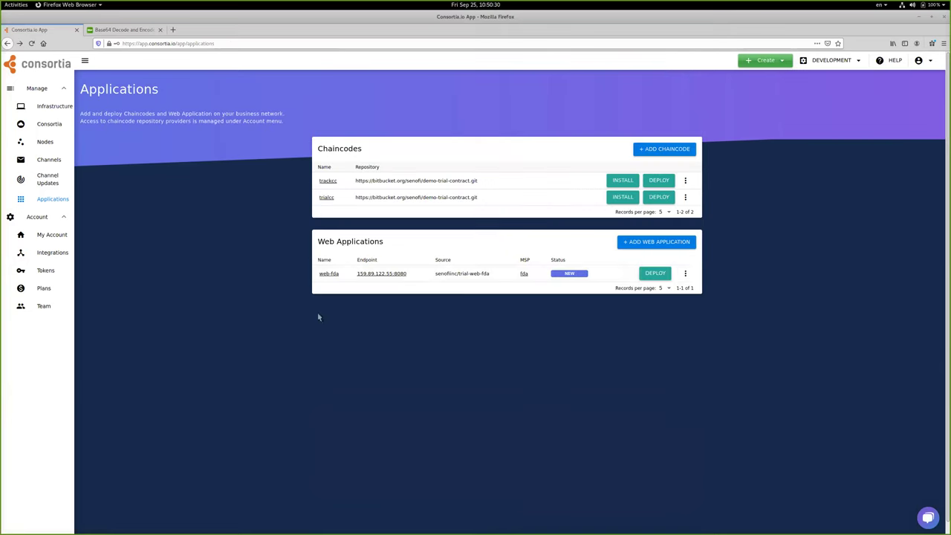
{"action": "left_click", "coordinate": [664, 273]}
{"action": "left_click_drag", "start_coordinate": [408, 275], "coordinate": [345, 275]}
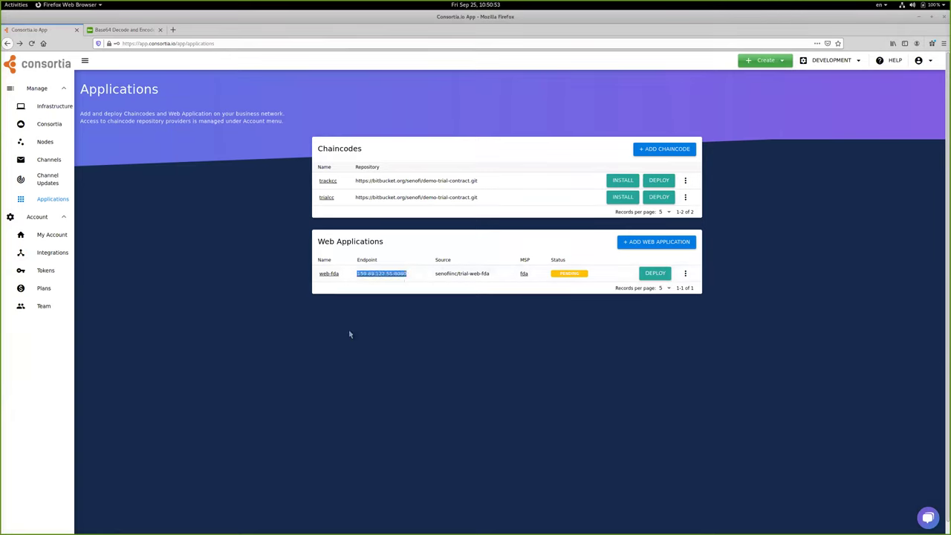
{"action": "left_click", "coordinate": [332, 274]}
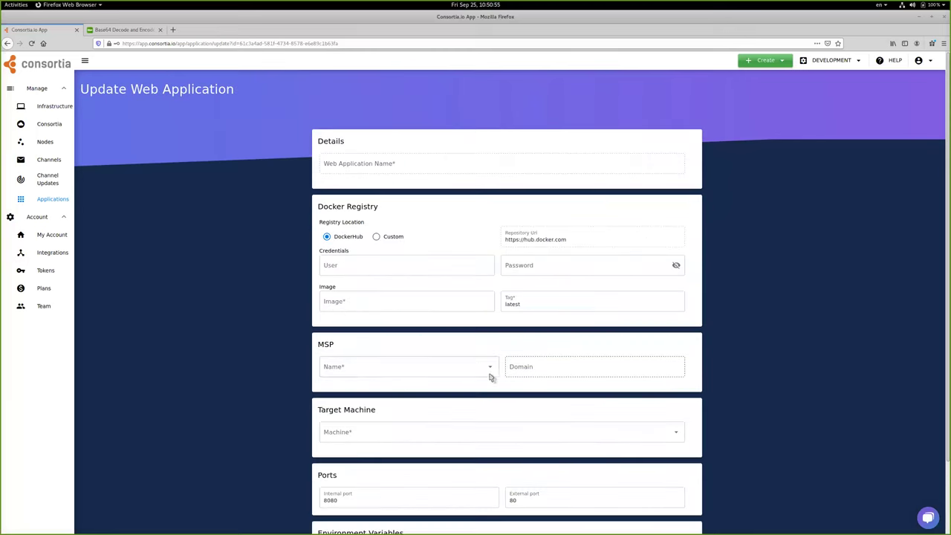
{"action": "scroll", "coordinate": [488, 366], "scroll_direction": "down", "scroll_amount": 4}
{"action": "left_click", "coordinate": [425, 514]}
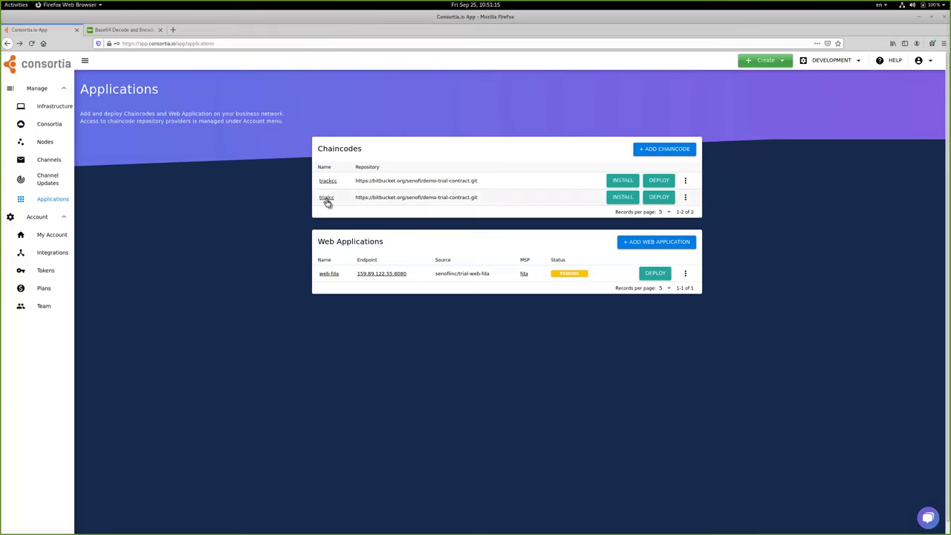
- Start installing trialcc with new version v1 from the develop branch
{"action": "left_click", "coordinate": [622, 198]}
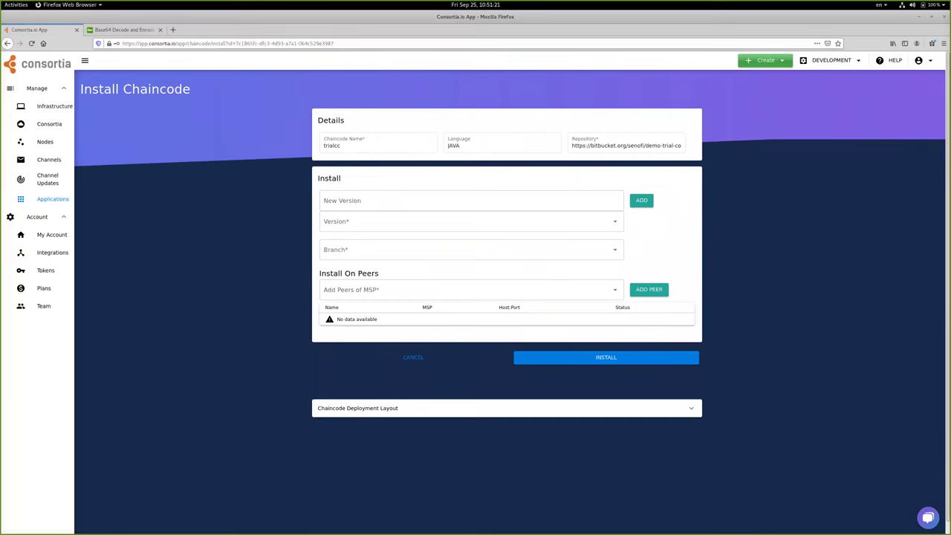
{"action": "key", "text": "alt+Tab"}
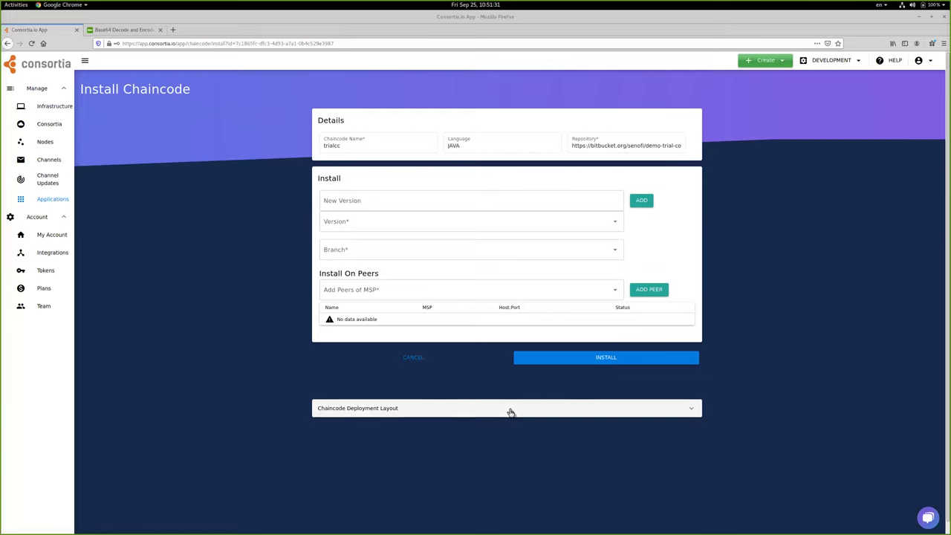
{"action": "left_click", "coordinate": [410, 203]}
{"action": "type", "text": "v1"}
{"action": "left_click", "coordinate": [644, 197]}
{"action": "left_click", "coordinate": [391, 250]}
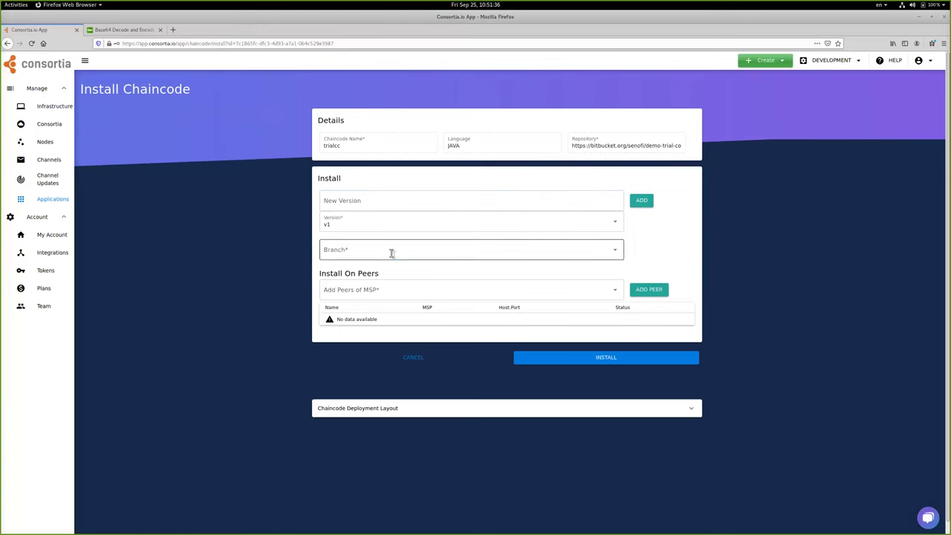
{"action": "left_click", "coordinate": [226, 263]}
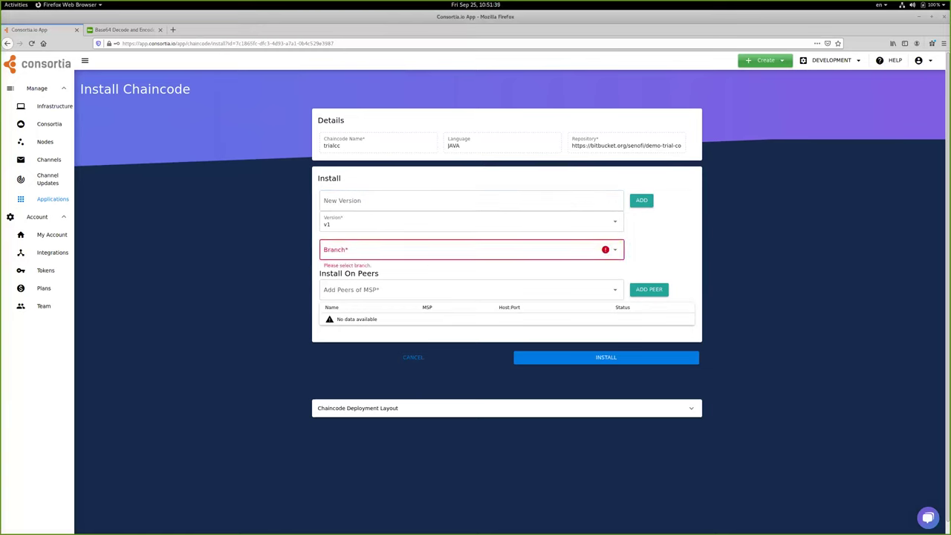
{"action": "key", "text": "alt+Tab"}
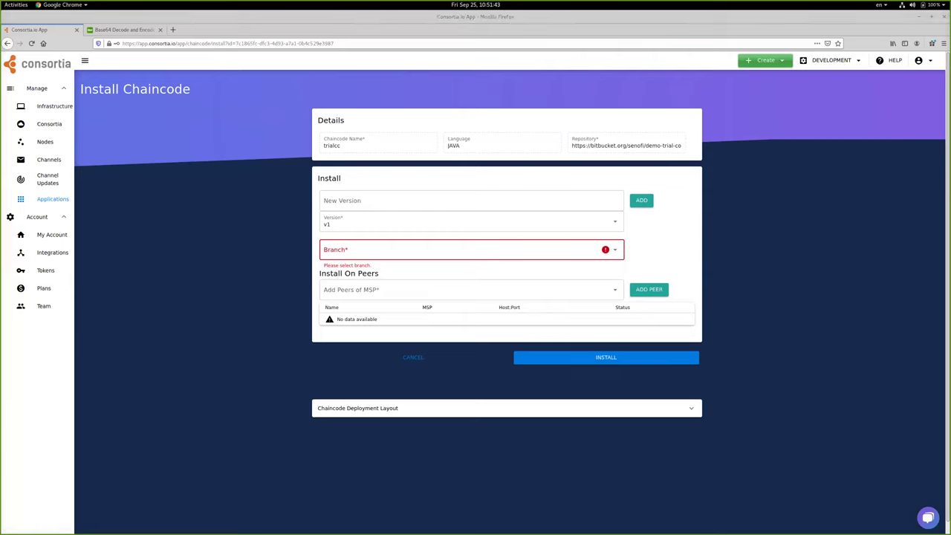
{"action": "left_click", "coordinate": [402, 249]}
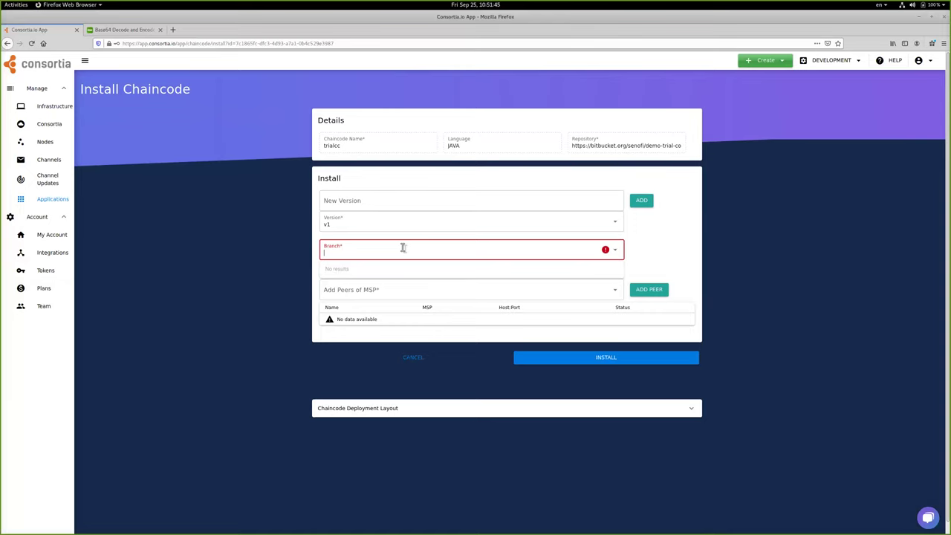
{"action": "type", "text": "develop"}
{"action": "left_click", "coordinate": [366, 272]}
- Add fda-peer1 as the install peer and submit the trialcc installation
{"action": "left_click", "coordinate": [375, 294]}
{"action": "left_click", "coordinate": [357, 309]}
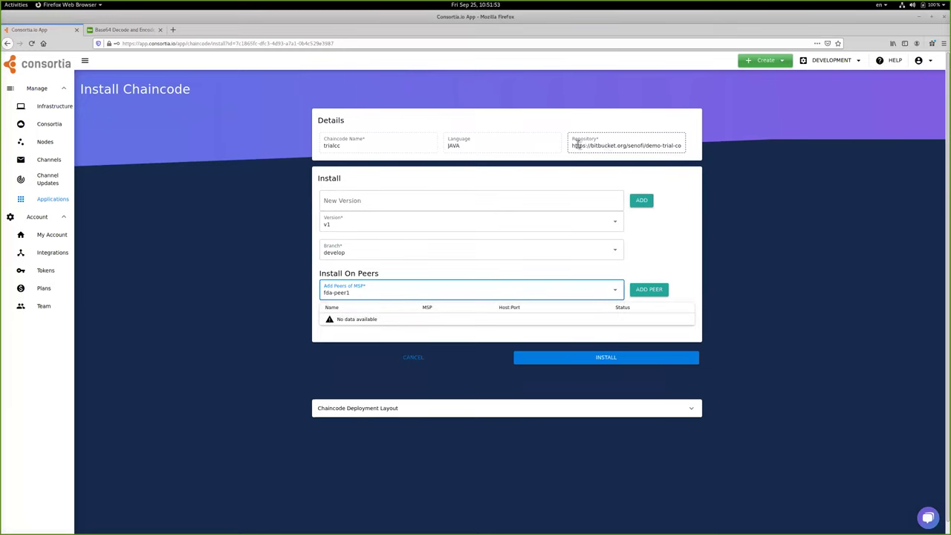
{"action": "left_click_drag", "start_coordinate": [573, 145], "coordinate": [691, 151]}
{"action": "left_click", "coordinate": [727, 162]}
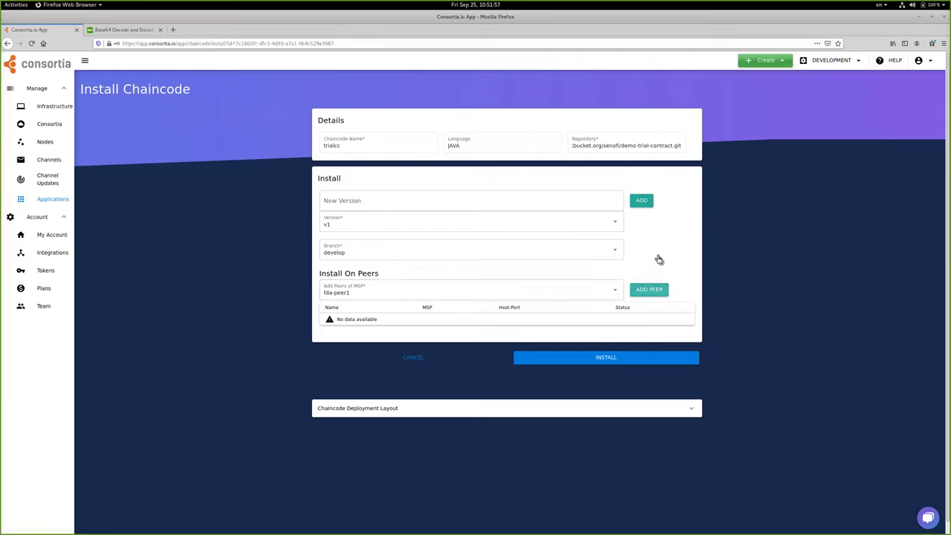
{"action": "left_click", "coordinate": [654, 295]}
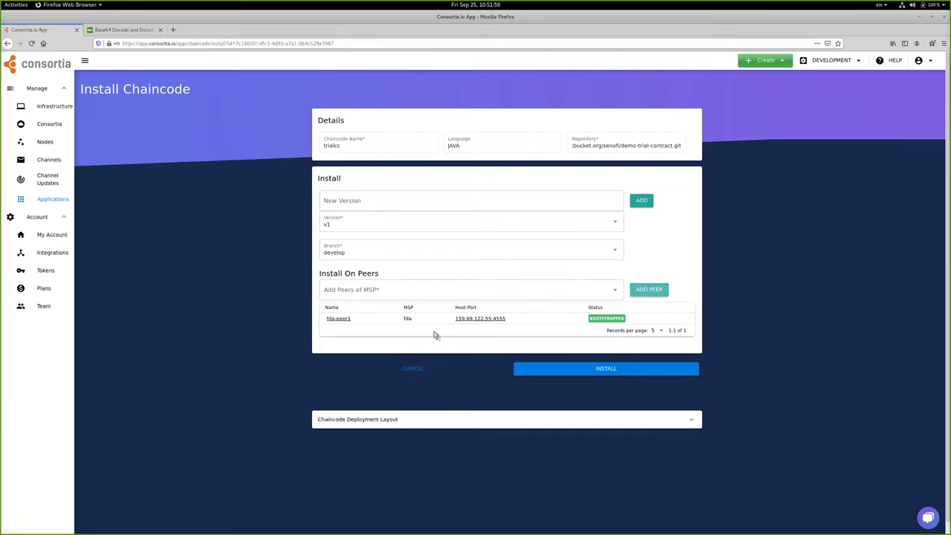
{"action": "left_click", "coordinate": [626, 369]}
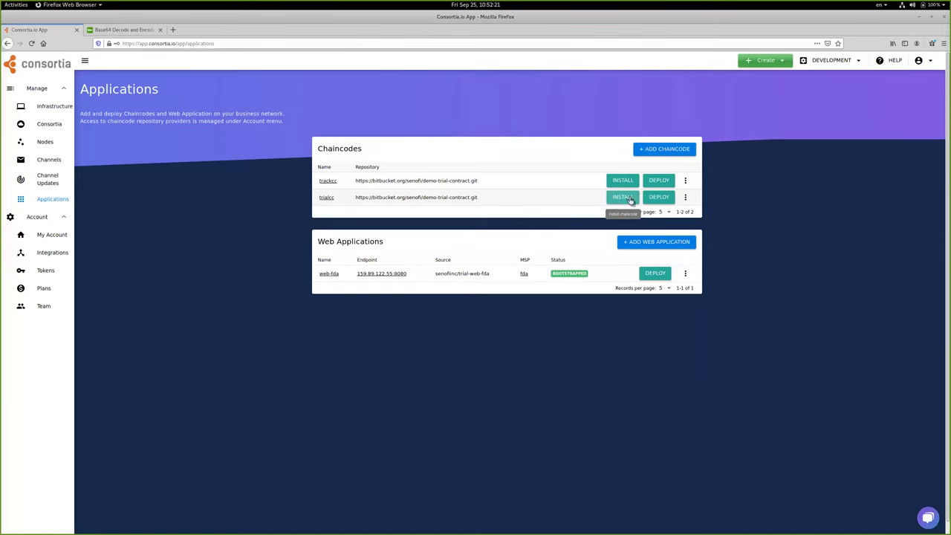
{"action": "left_click_drag", "start_coordinate": [408, 274], "coordinate": [354, 278]}
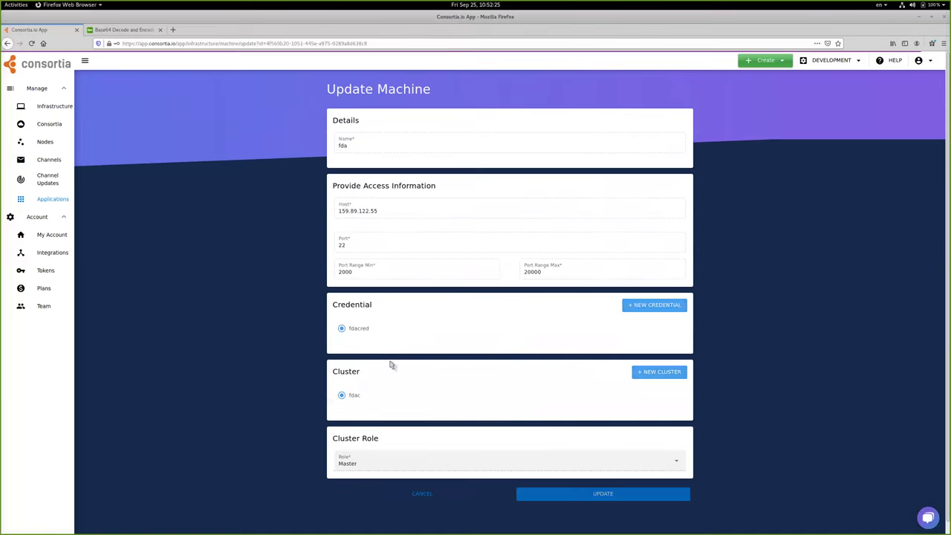
{"action": "left_click_drag", "start_coordinate": [383, 213], "coordinate": [336, 215]}
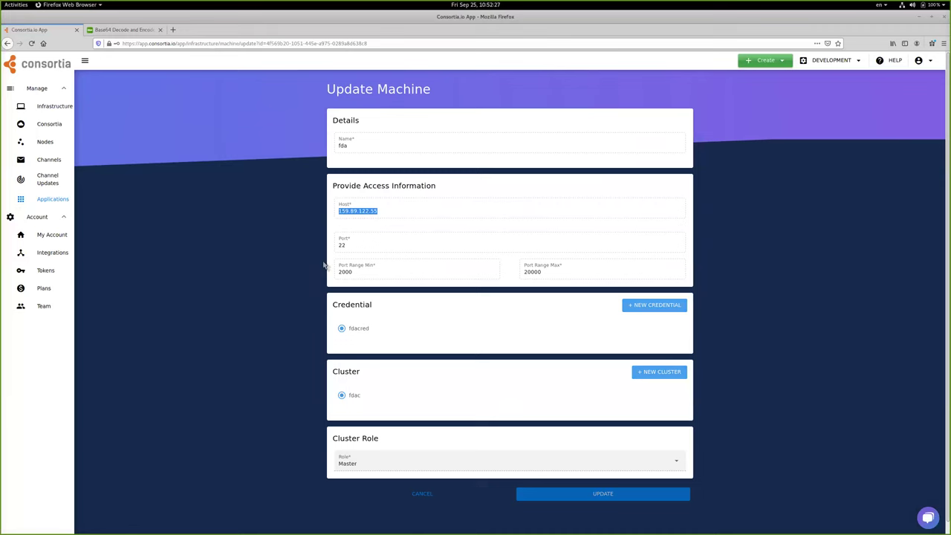
{"action": "left_click", "coordinate": [414, 497]}
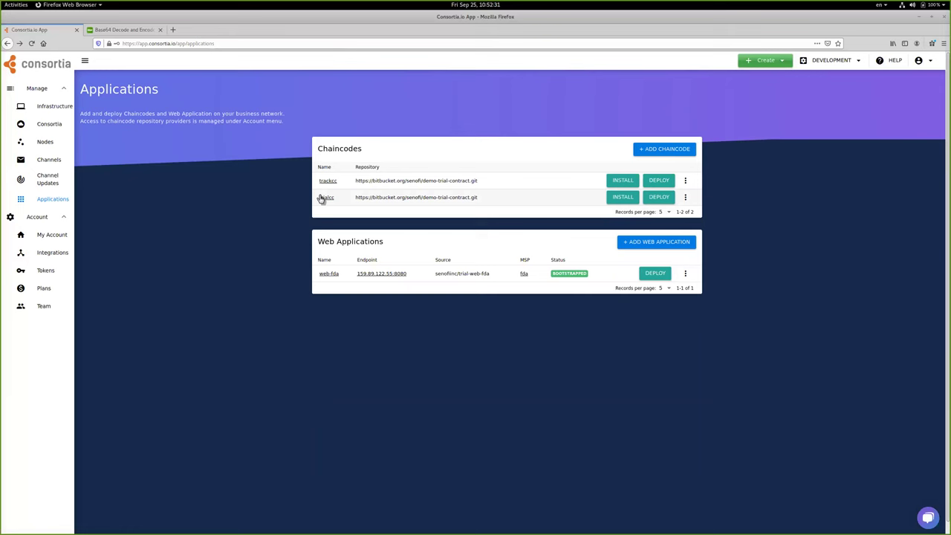
{"action": "left_click", "coordinate": [620, 197]}
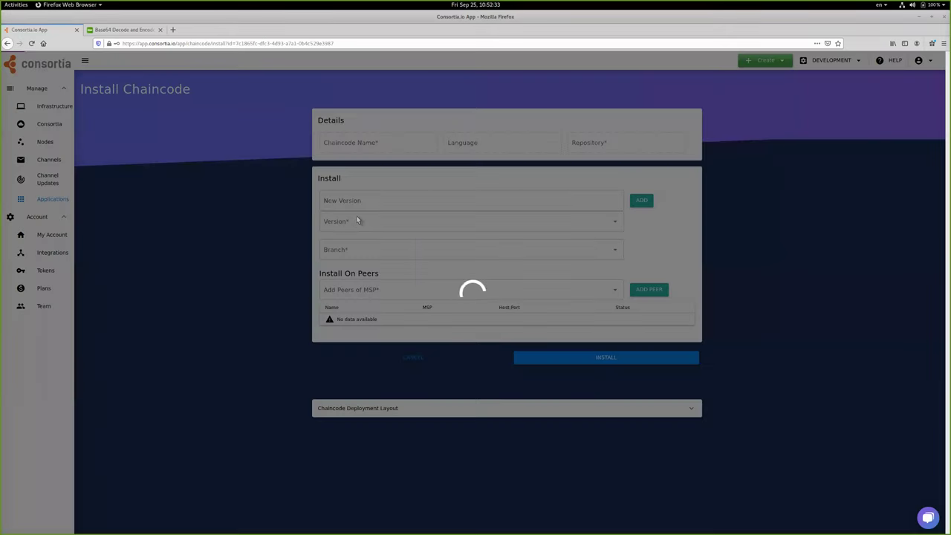
{"action": "left_click", "coordinate": [352, 220]}
{"action": "left_click", "coordinate": [346, 238]}
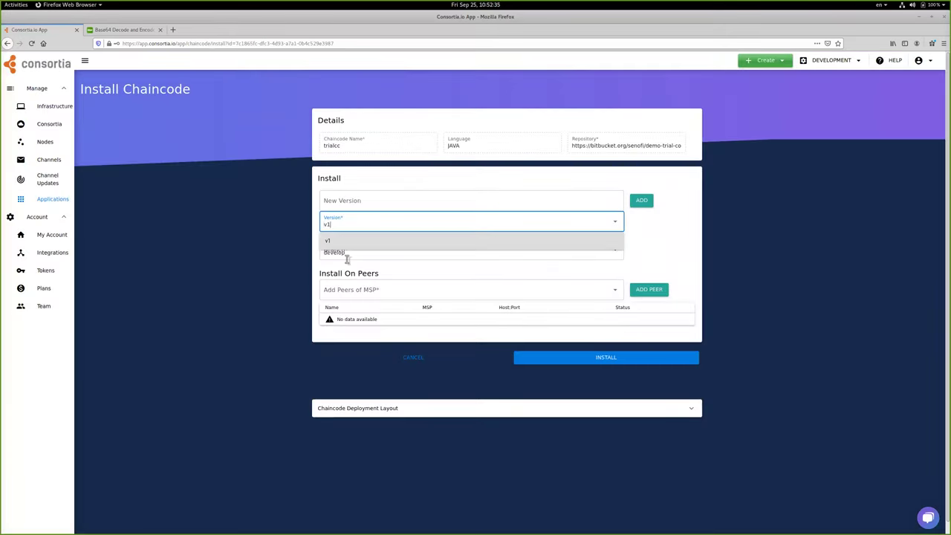
{"action": "left_click", "coordinate": [394, 410]}
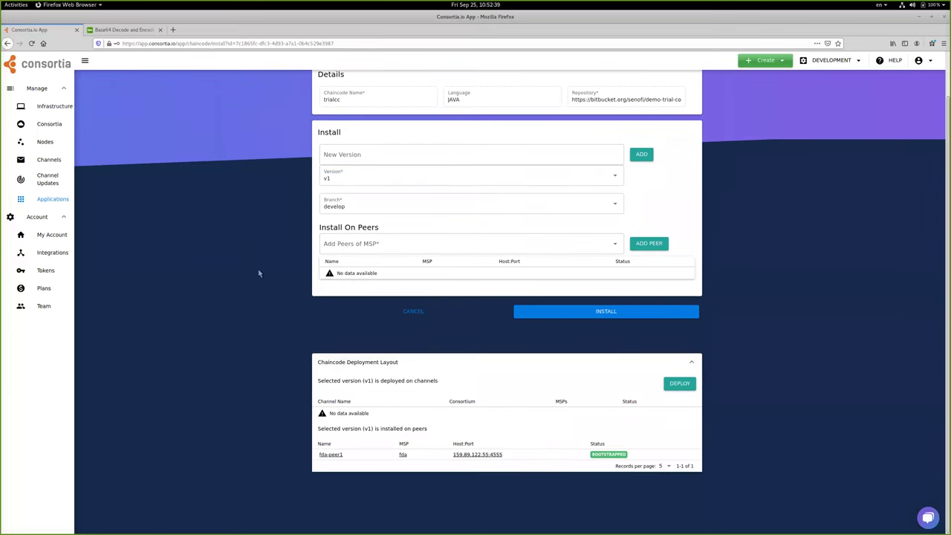
{"action": "left_click", "coordinate": [63, 201]}
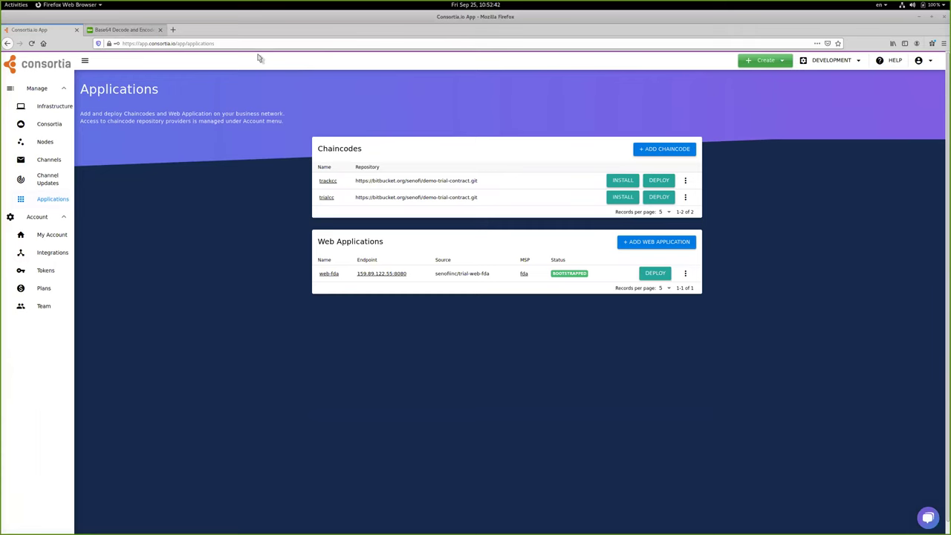
{"action": "key", "text": "ctrl+Tab"}
- Open the FDA web app at 159.89.122.55:8080 and log in with the admin account credentials
{"action": "key", "text": "ctrl+l"}
{"action": "type", "text": "159.89.122.55:8080"}
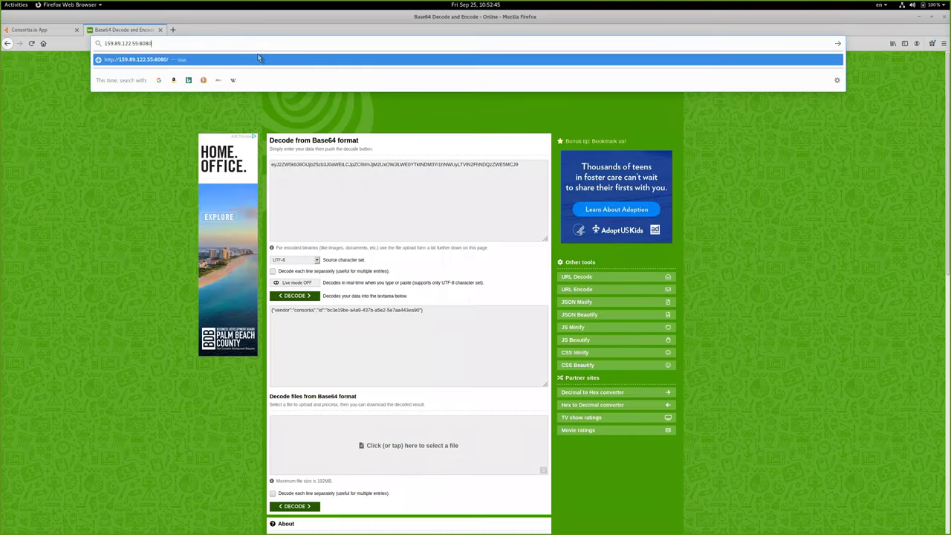
{"action": "key", "text": "Return"}
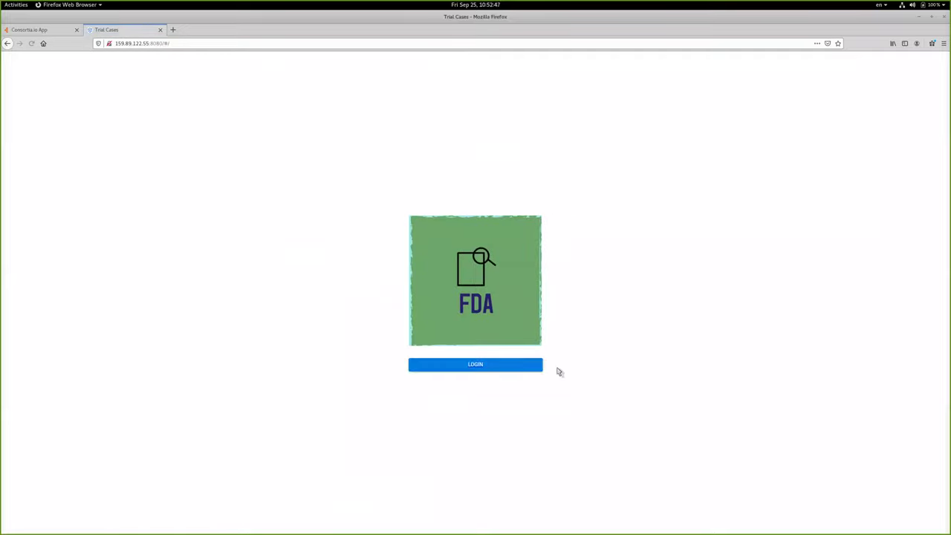
{"action": "left_click", "coordinate": [468, 366]}
{"action": "left_click", "coordinate": [448, 282]}
{"action": "type", "text": "admin"}
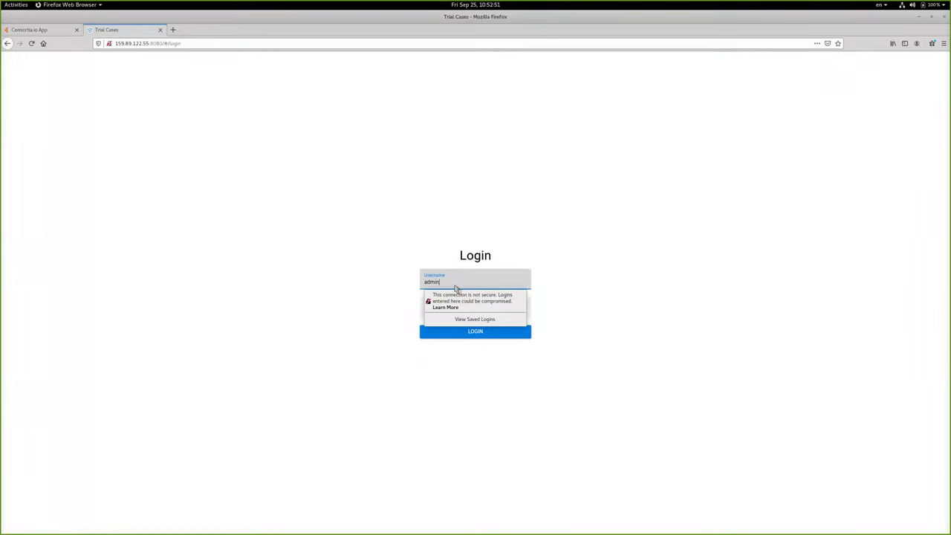
{"action": "key", "text": "Tab"}
{"action": "type", "text": "admin"}
{"action": "key", "text": "Return"}
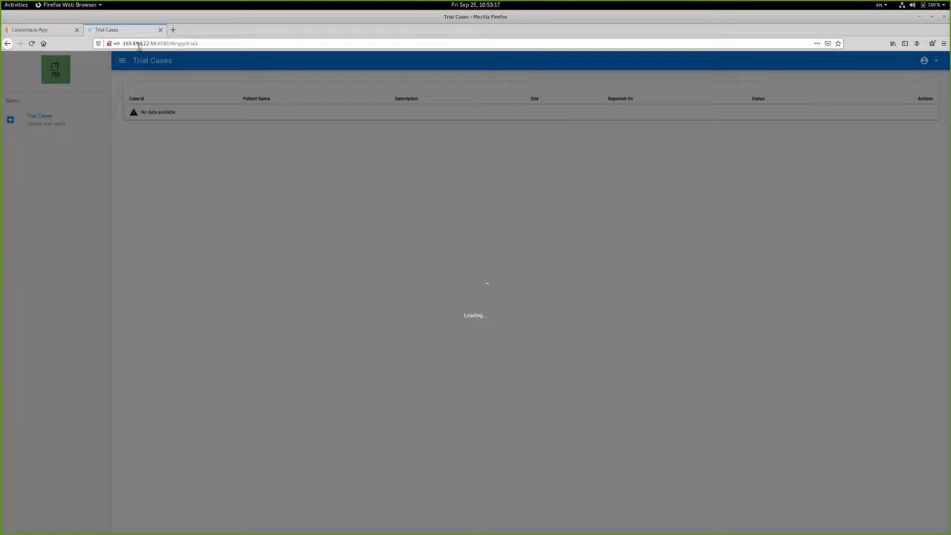
- Check the Trial Cases tab again, then shrink Firefox to reveal the Chrome window
{"action": "key", "text": "ctrl+Page_Up"}
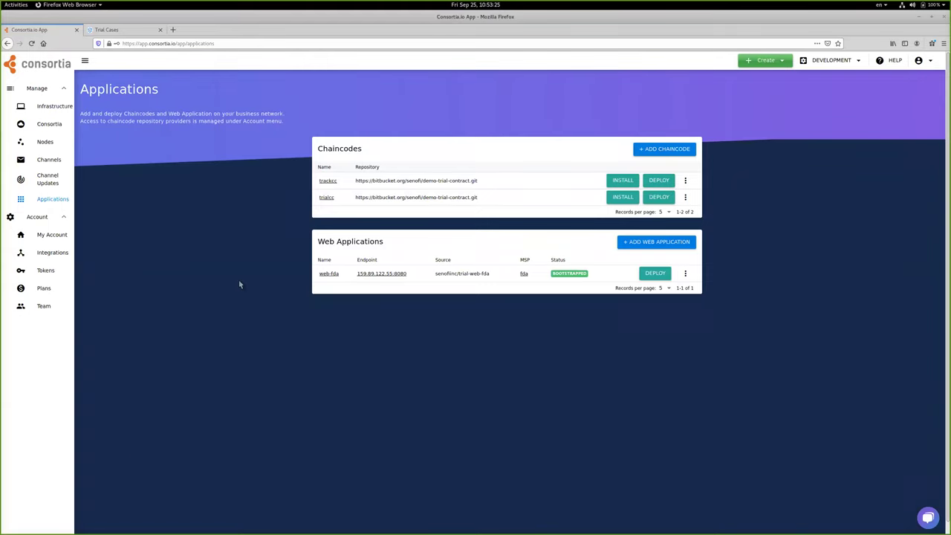
{"action": "left_click", "coordinate": [125, 31]}
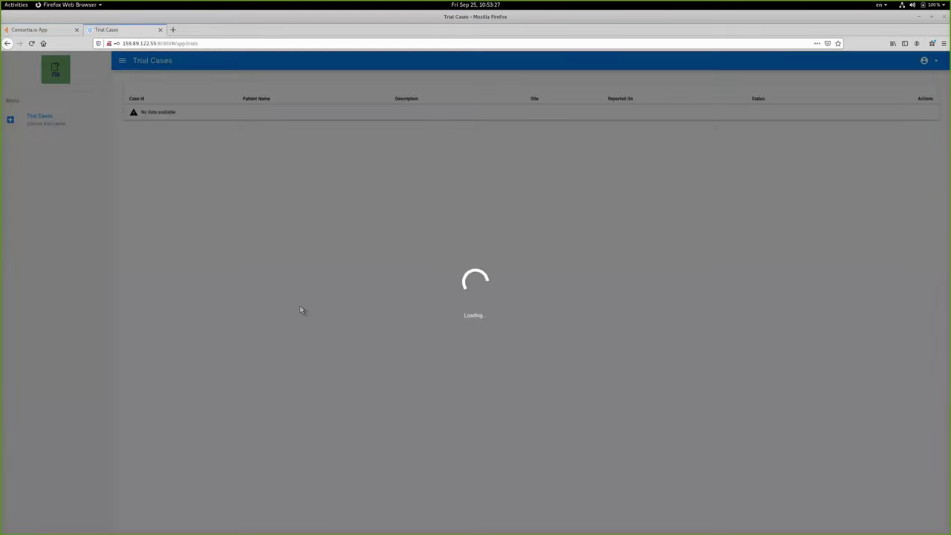
{"action": "left_click", "coordinate": [62, 36]}
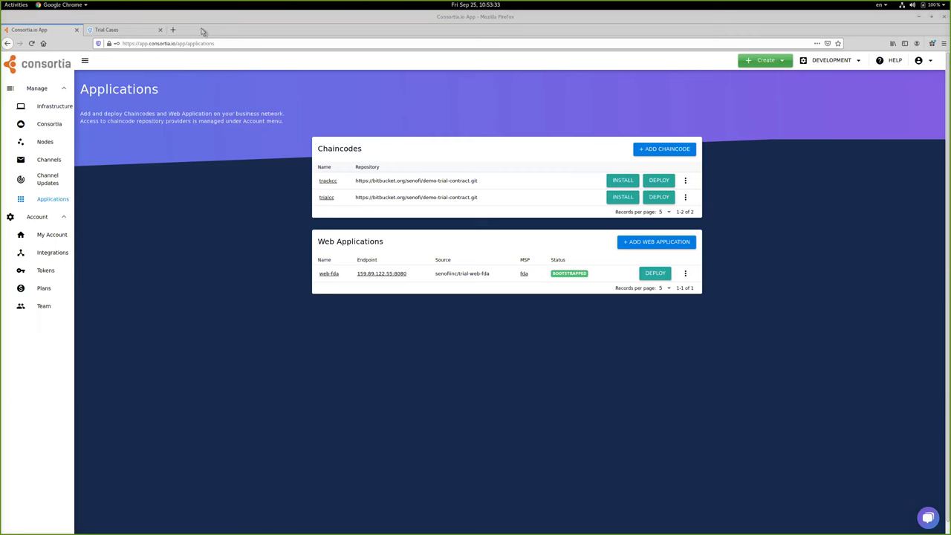
{"action": "left_click_drag", "start_coordinate": [306, 28], "coordinate": [392, 149]}
- Show Trial Cases in both Chrome windows, refresh the Nova list, and move Boston aside
{"action": "left_click", "coordinate": [160, 34]}
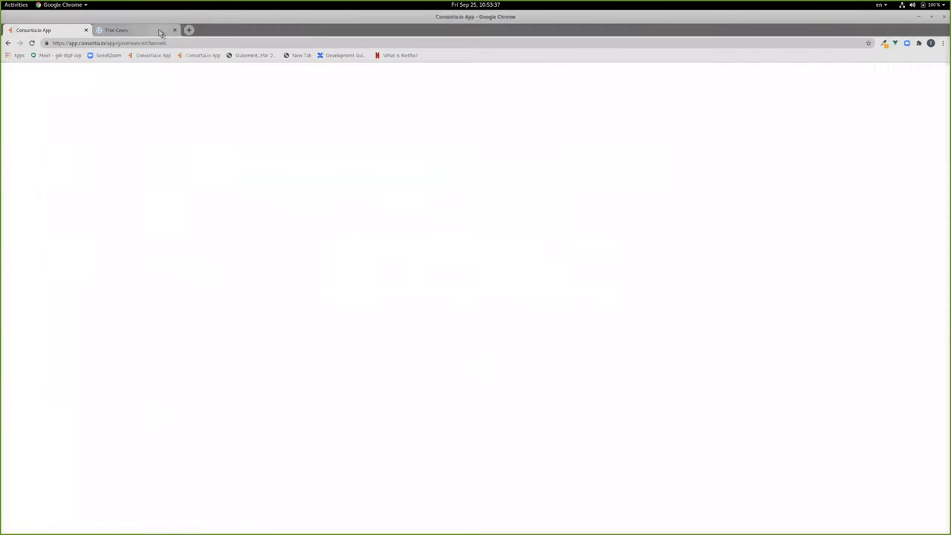
{"action": "left_click", "coordinate": [159, 32]}
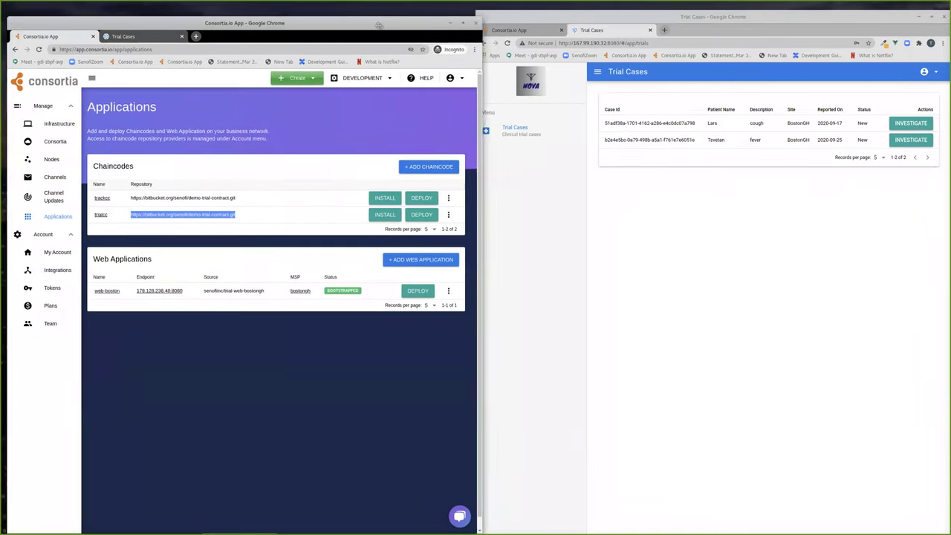
{"action": "left_click", "coordinate": [126, 35]}
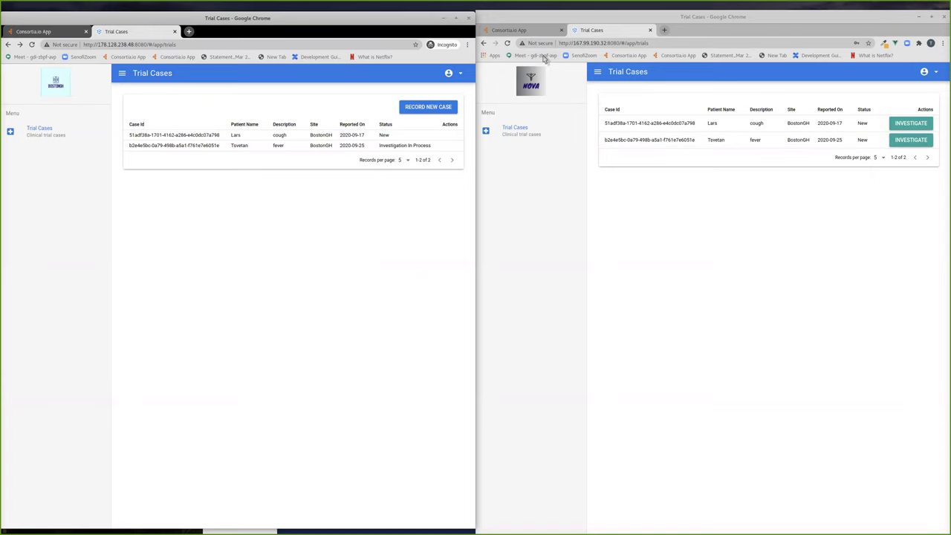
{"action": "left_click", "coordinate": [507, 42]}
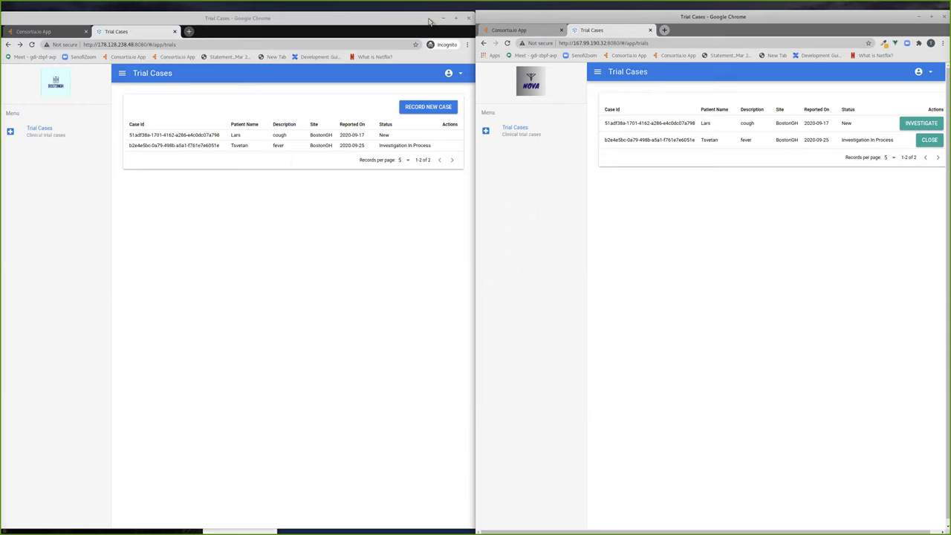
{"action": "left_click", "coordinate": [428, 17]}
{"action": "left_click_drag", "start_coordinate": [428, 21], "coordinate": [372, 29]}
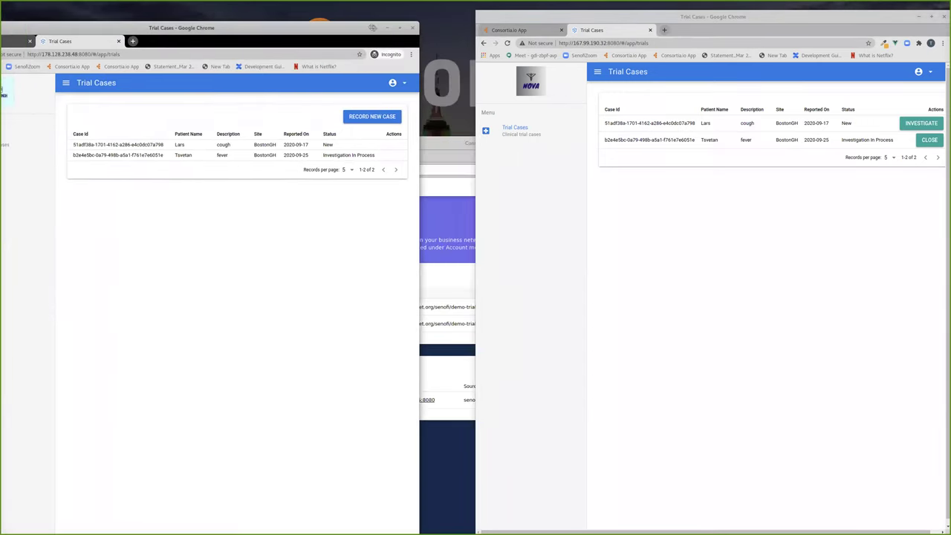
- Maximize the FDA Trial Cases page in Firefox and compare its Investigation In Process case
{"action": "left_click", "coordinate": [448, 145]}
{"action": "left_click_drag", "start_coordinate": [445, 146], "coordinate": [433, 83]}
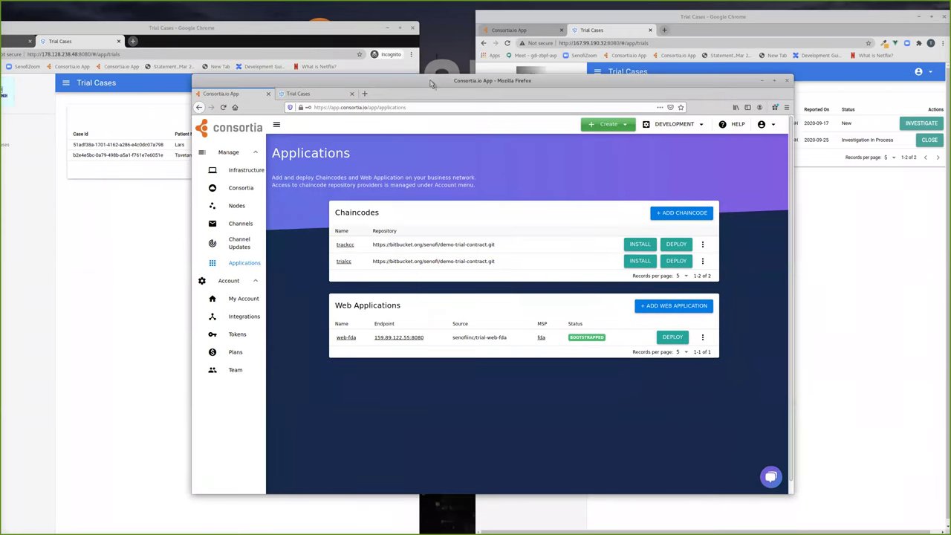
{"action": "left_click", "coordinate": [316, 95]}
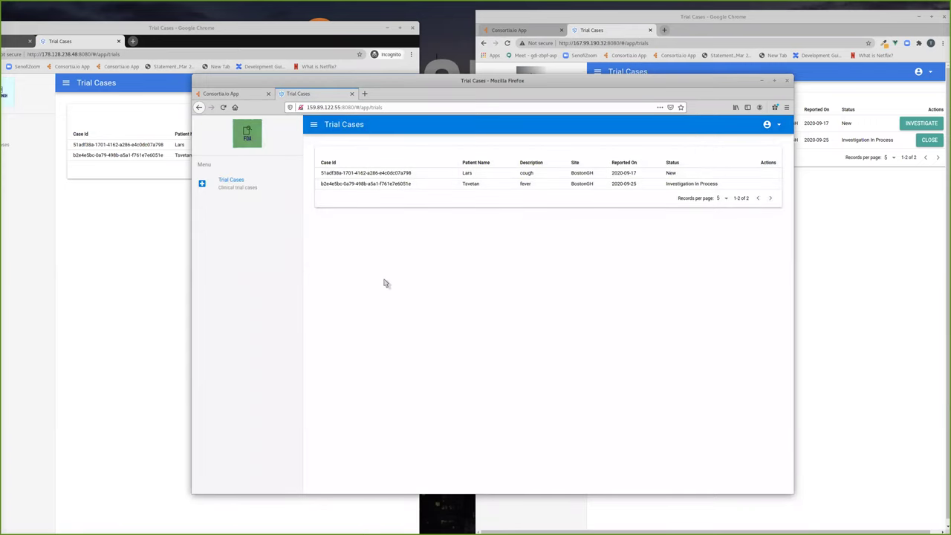
{"action": "double_click", "coordinate": [471, 82]}
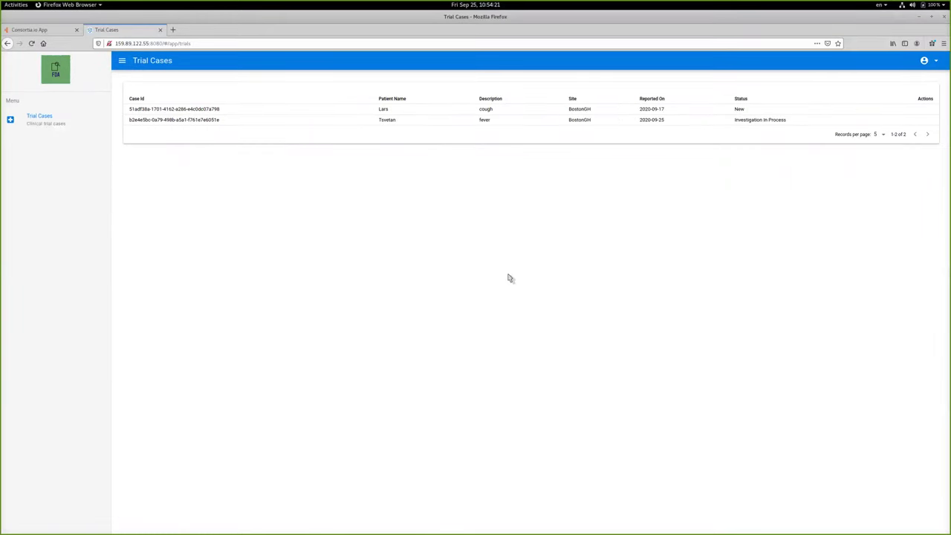
{"action": "triple_click", "coordinate": [797, 125]}
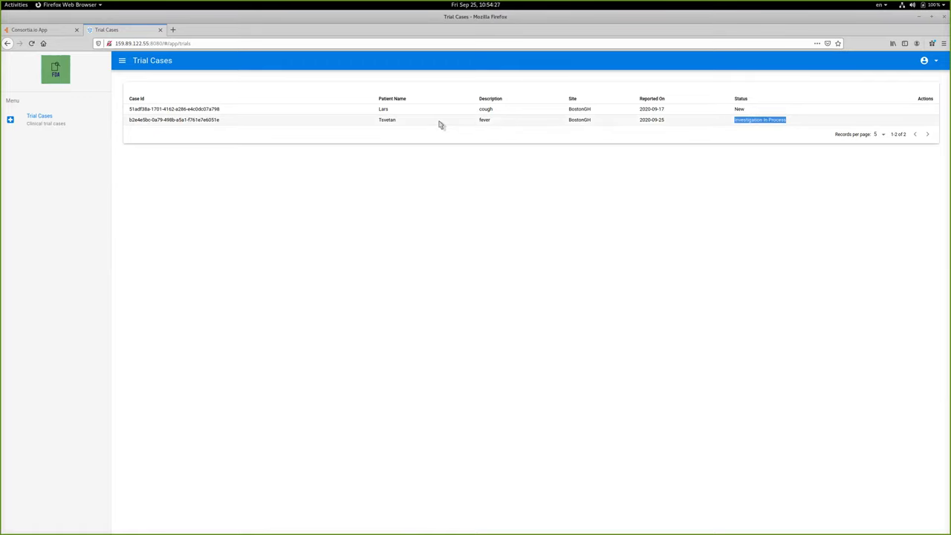
{"action": "mouse_move", "coordinate": [1, 1]}
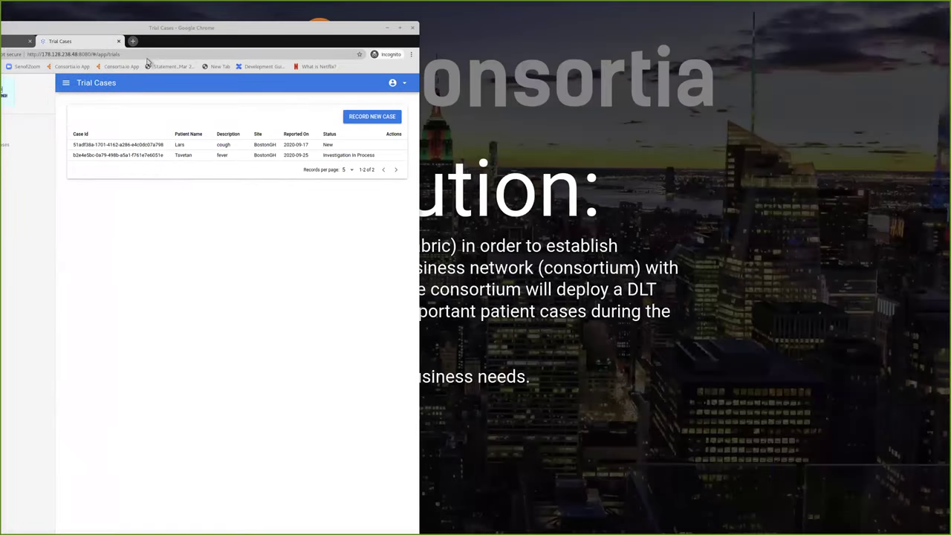
- Record a new BostonGH trial case with the patient's name and description 'bone pain'
{"action": "double_click", "coordinate": [192, 29]}
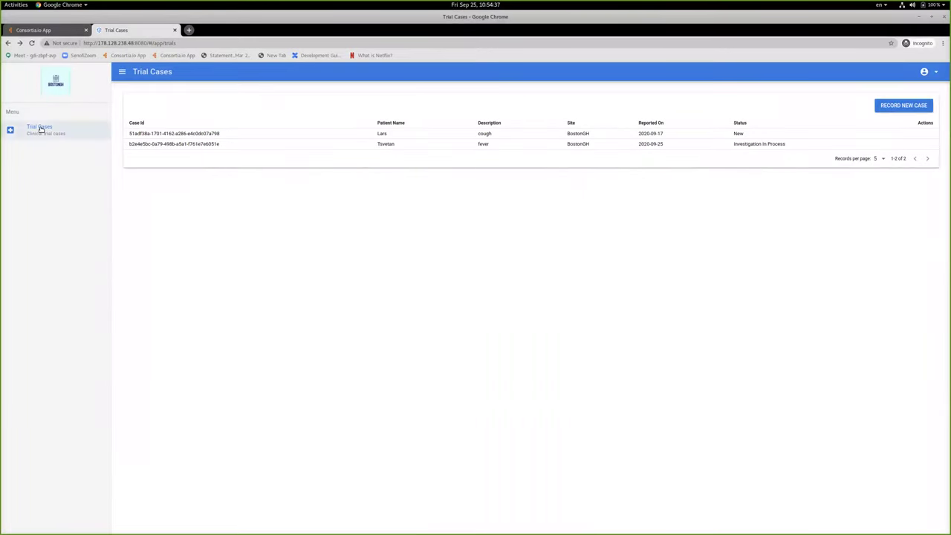
{"action": "left_click", "coordinate": [895, 106]}
{"action": "left_click", "coordinate": [168, 107]}
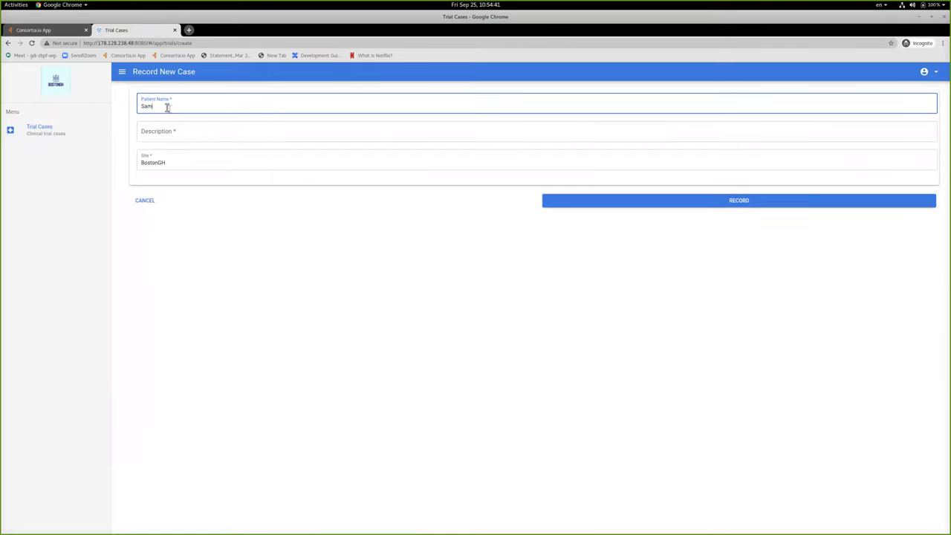
{"action": "left_click", "coordinate": [214, 136]}
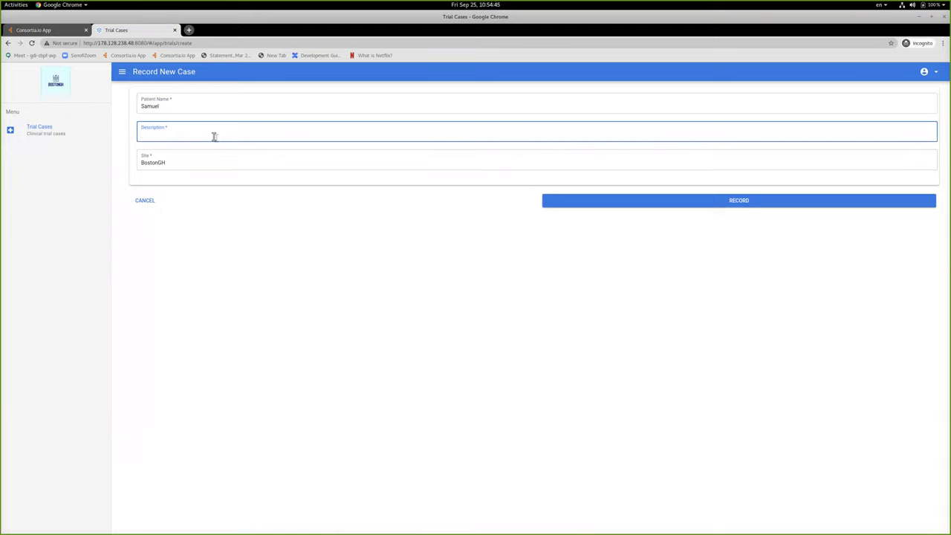
{"action": "type", "text": "pain"}
{"action": "left_click", "coordinate": [726, 202]}
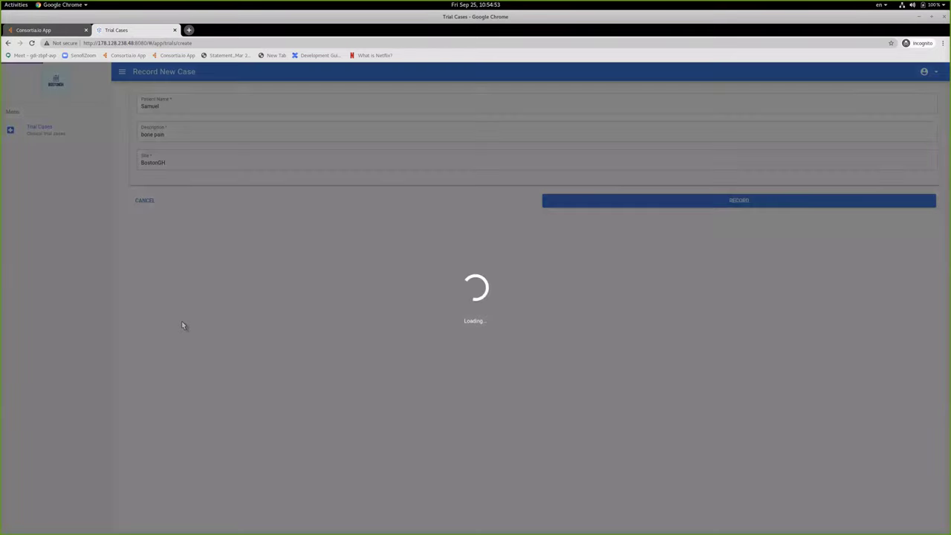